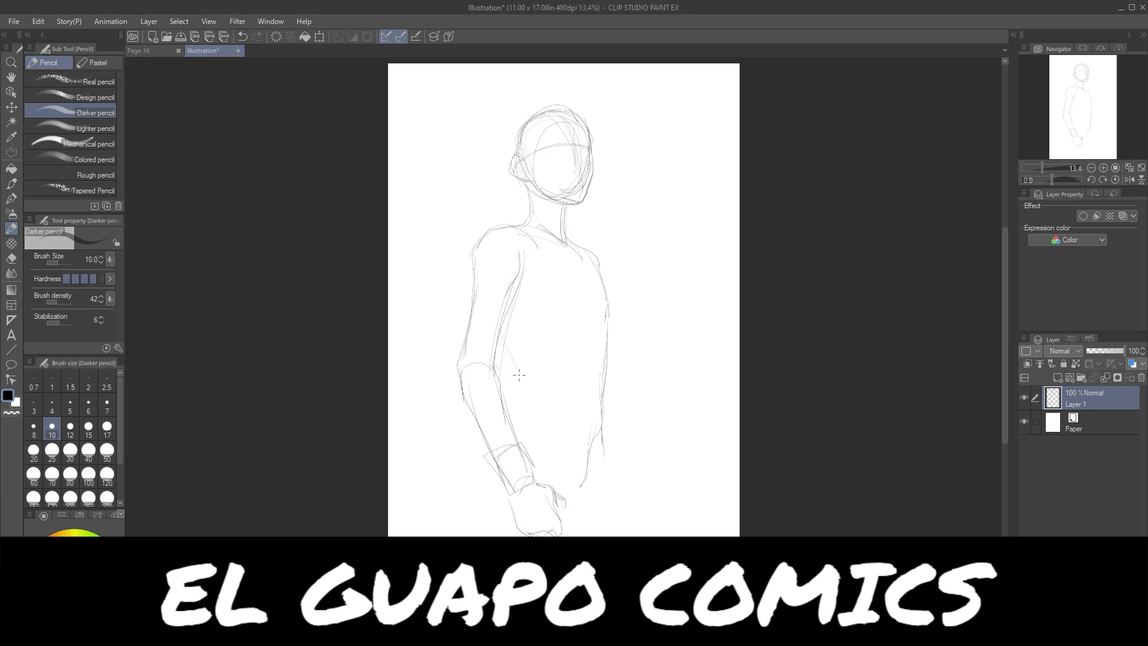
- Sketch the torso's chest and rib-cage contours, vertical centre line, far hip and upper thigh with the Darker pencil
left_click_drag(524, 357, 536, 364)
left_click_drag(520, 287, 579, 301)
left_click_drag(580, 348, 579, 378)
left_click_drag(583, 469, 577, 495)
mouse_move(601, 423)
left_mouse_down()
mouse_move(608, 461)
mouse_move(575, 515)
mouse_move(607, 462)
left_mouse_up()
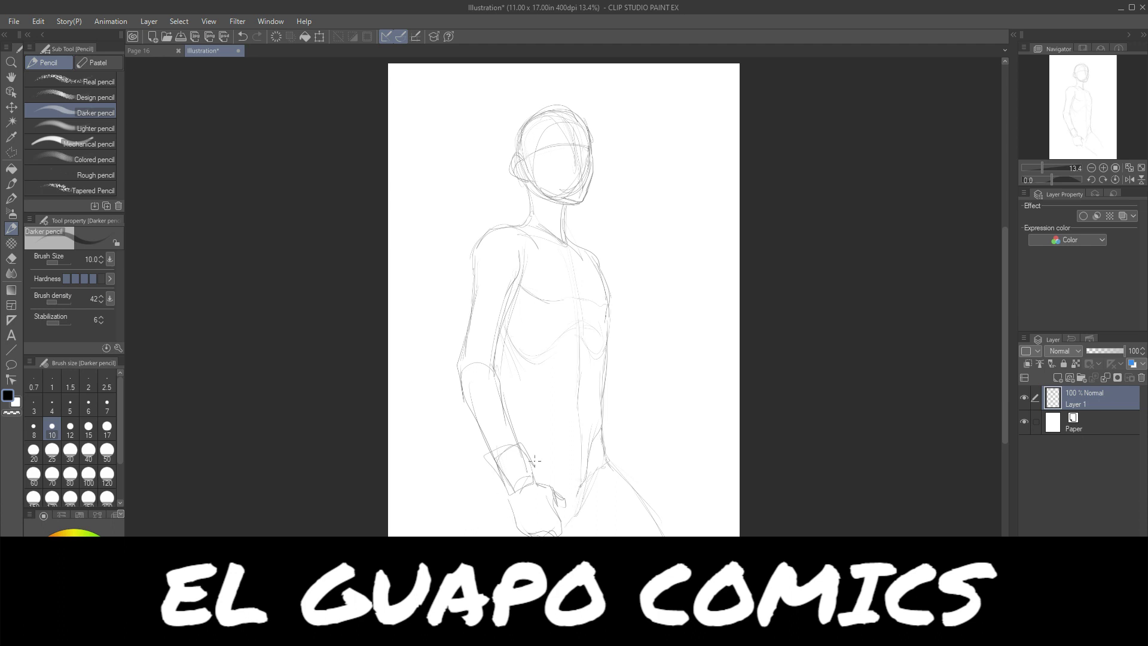
left_click_drag(583, 492, 562, 526)
- Lasso the lowered arm, rotate and shift it outward from the torso at the shoulder, and deselect it
left_click(11, 152)
left_click(70, 117)
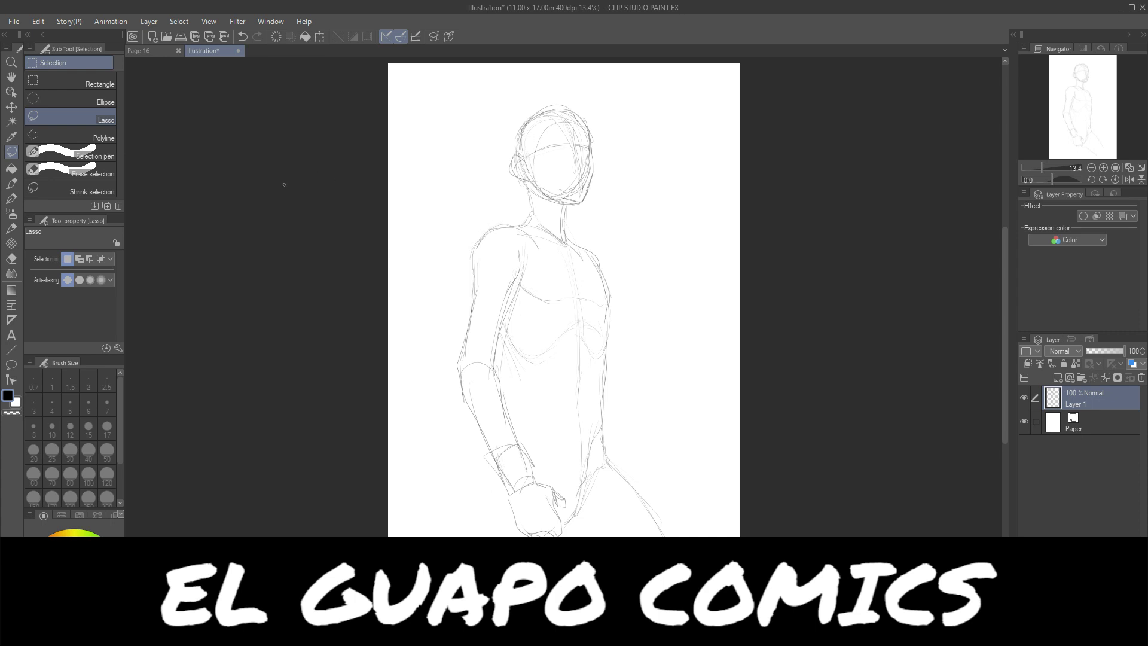
mouse_move(465, 250)
left_mouse_down()
mouse_move(508, 212)
mouse_move(534, 246)
mouse_move(509, 373)
mouse_move(540, 458)
mouse_move(570, 487)
mouse_move(570, 519)
mouse_move(494, 511)
mouse_move(451, 379)
mouse_move(467, 236)
left_mouse_up()
key("ctrl+t")
left_click_drag(541, 538, 500, 534)
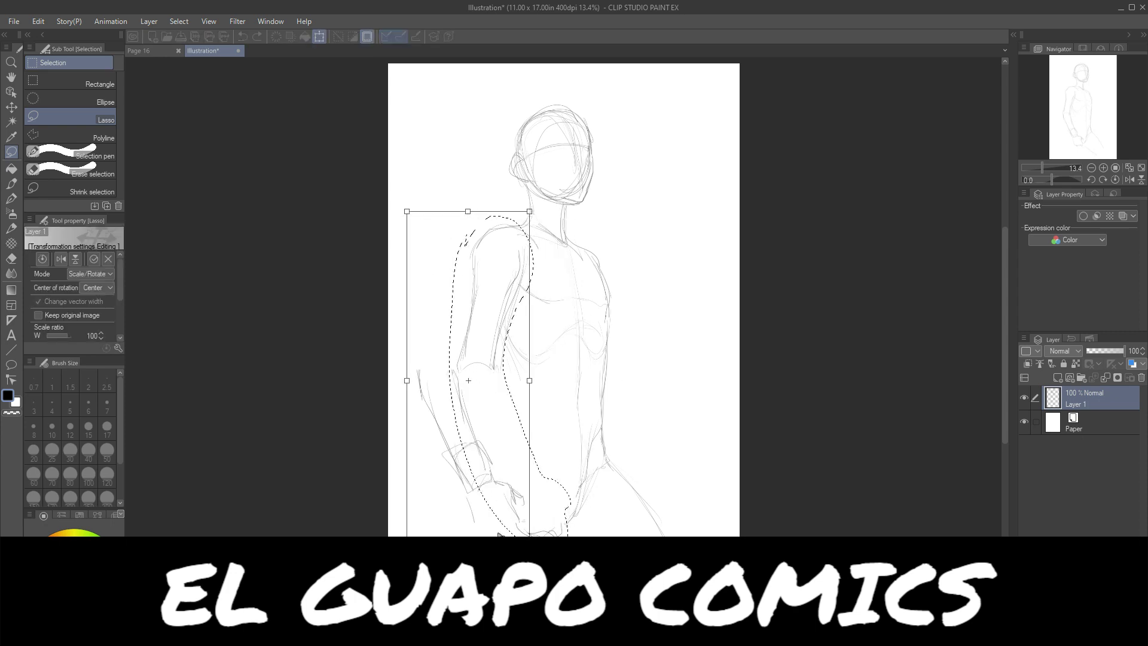
left_click_drag(556, 216, 592, 241)
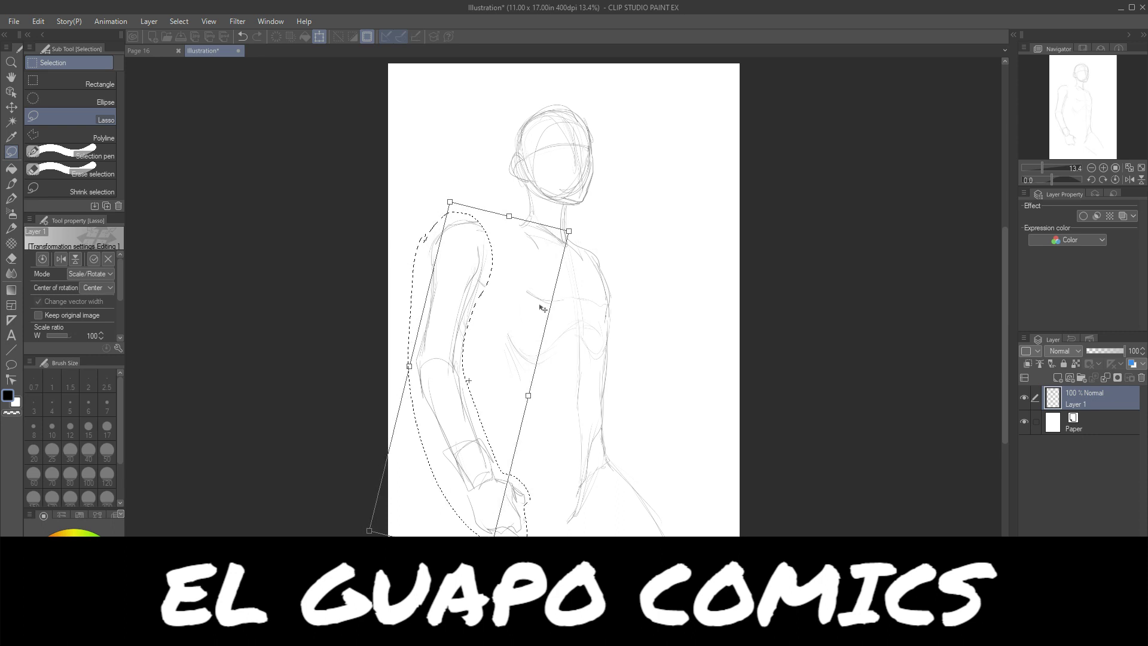
left_click_drag(516, 338, 520, 338)
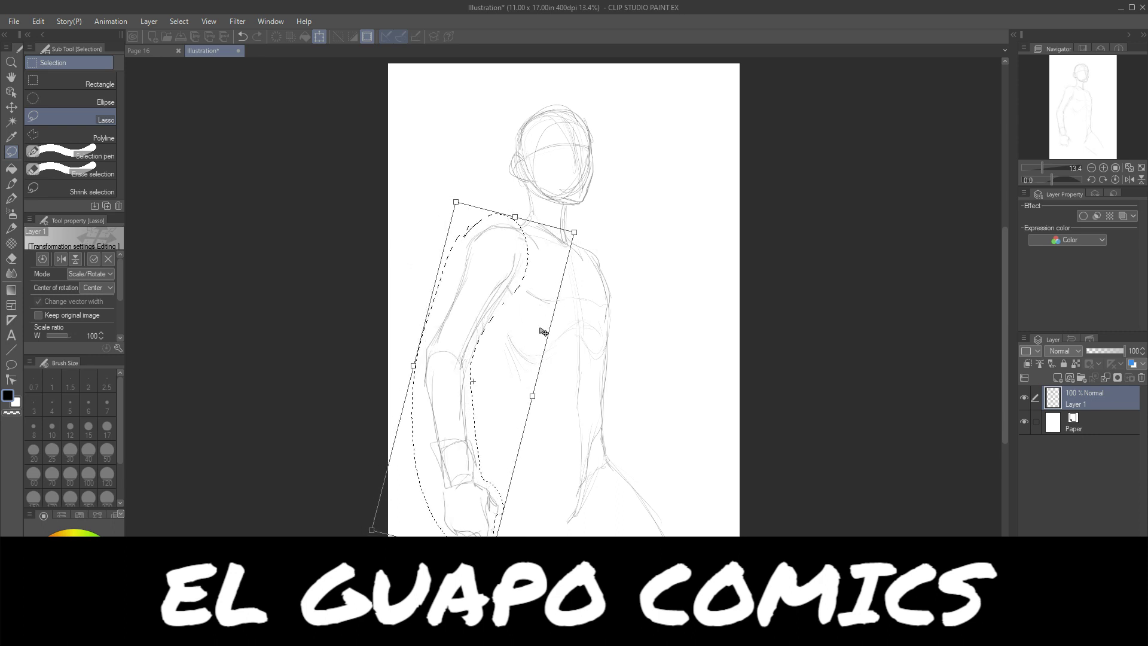
left_click_drag(540, 328, 540, 326)
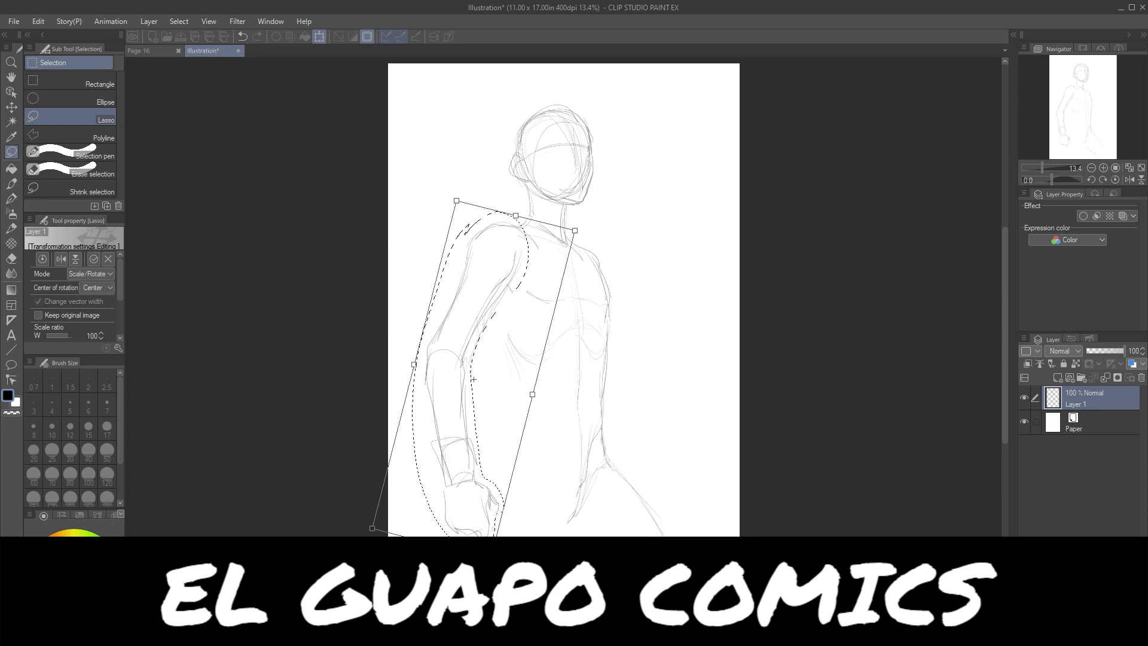
key("Return")
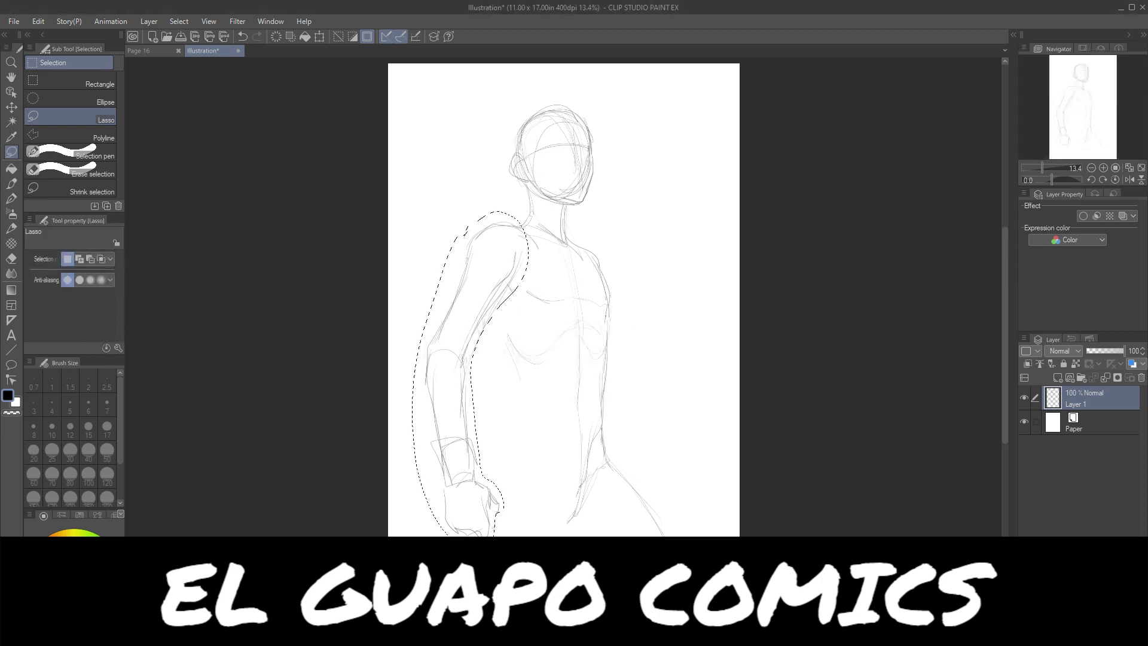
key("ctrl+d")
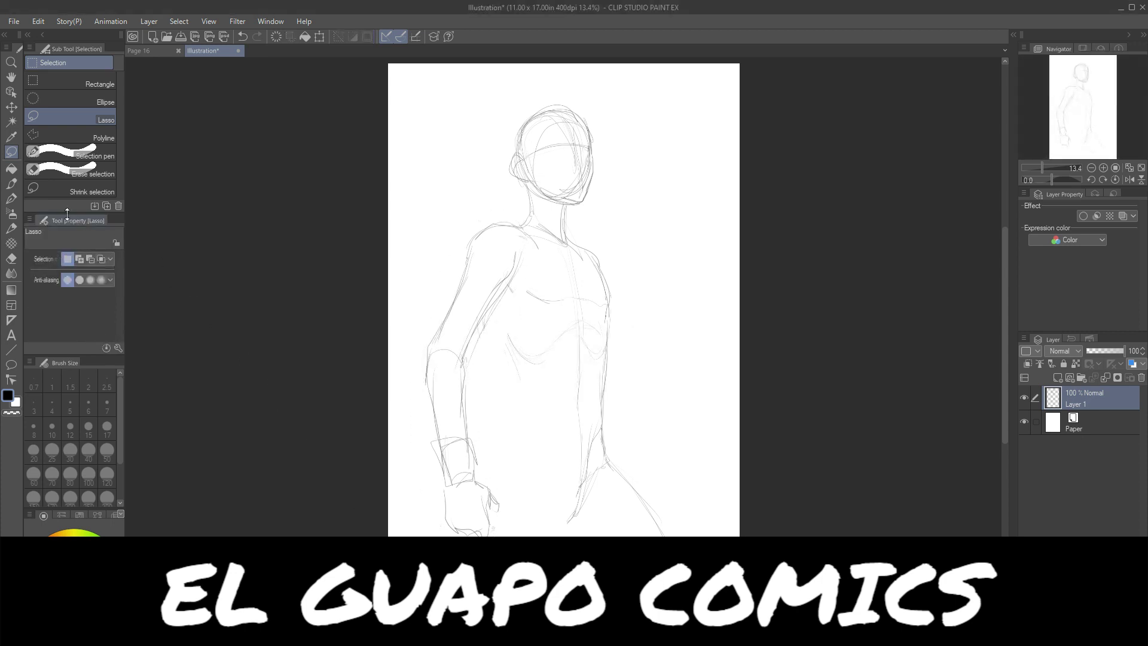
- Sketch the near side of the waist and the hip line down to the crotch with the Darker pencil
left_click(12, 227)
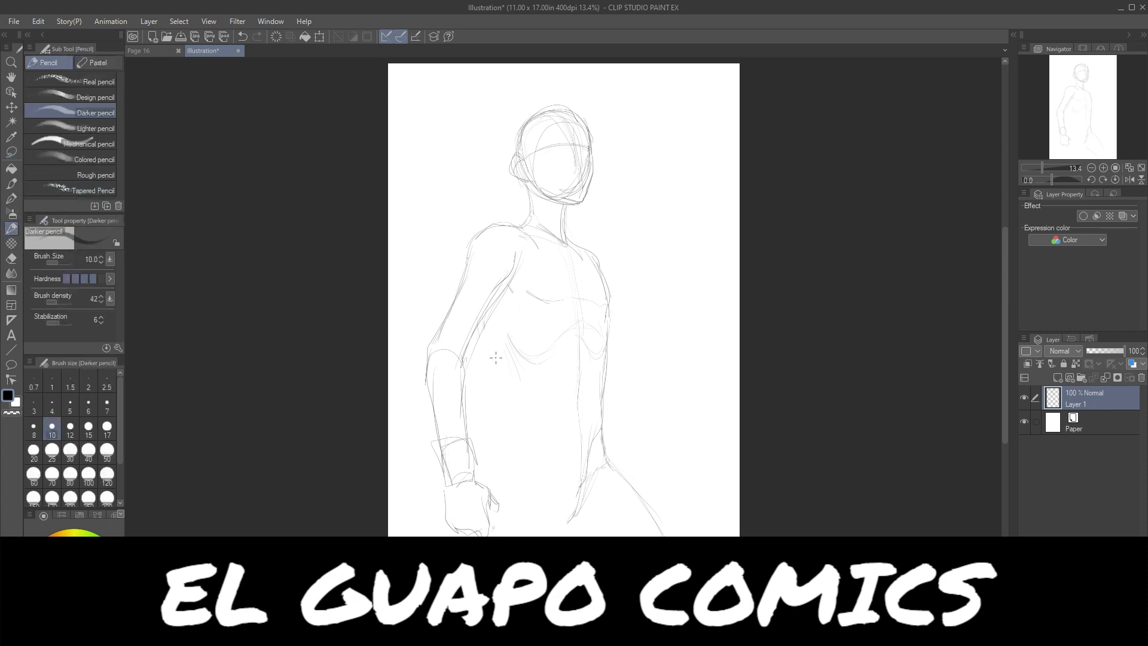
mouse_move(486, 317)
left_mouse_down()
mouse_move(513, 390)
mouse_move(512, 439)
left_mouse_up()
key("ctrl+z")
mouse_move(500, 353)
left_mouse_down()
mouse_move(506, 419)
mouse_move(504, 397)
mouse_move(537, 465)
left_mouse_up()
mouse_move(505, 413)
left_mouse_down()
mouse_move(488, 342)
mouse_move(501, 422)
mouse_move(543, 477)
mouse_move(539, 448)
mouse_move(566, 523)
left_mouse_up()
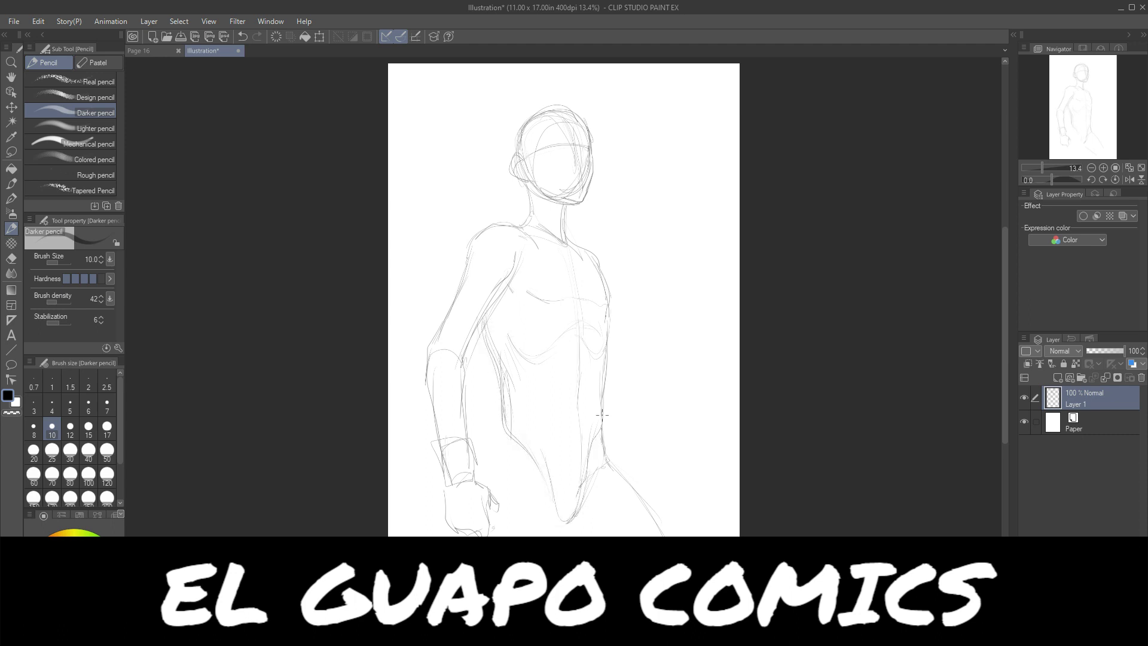
- Rough in the raised far arm with its upper arm, blocky fist and inner forearm line
mouse_move(593, 252)
left_mouse_down()
mouse_move(619, 292)
mouse_move(638, 361)
left_mouse_up()
mouse_move(618, 313)
left_mouse_down()
mouse_move(639, 399)
mouse_move(650, 302)
left_mouse_up()
mouse_move(637, 353)
left_mouse_down()
mouse_move(650, 202)
mouse_move(680, 203)
mouse_move(681, 219)
mouse_move(648, 225)
mouse_move(653, 209)
mouse_move(642, 222)
mouse_move(659, 227)
mouse_move(649, 219)
mouse_move(655, 238)
mouse_move(658, 225)
mouse_move(674, 244)
left_mouse_up()
mouse_move(666, 199)
left_mouse_down()
mouse_move(686, 200)
mouse_move(687, 220)
mouse_move(676, 248)
mouse_move(653, 256)
left_mouse_up()
mouse_move(691, 244)
left_mouse_down()
mouse_move(649, 302)
mouse_move(637, 368)
left_mouse_up()
left_click_drag(654, 243, 644, 308)
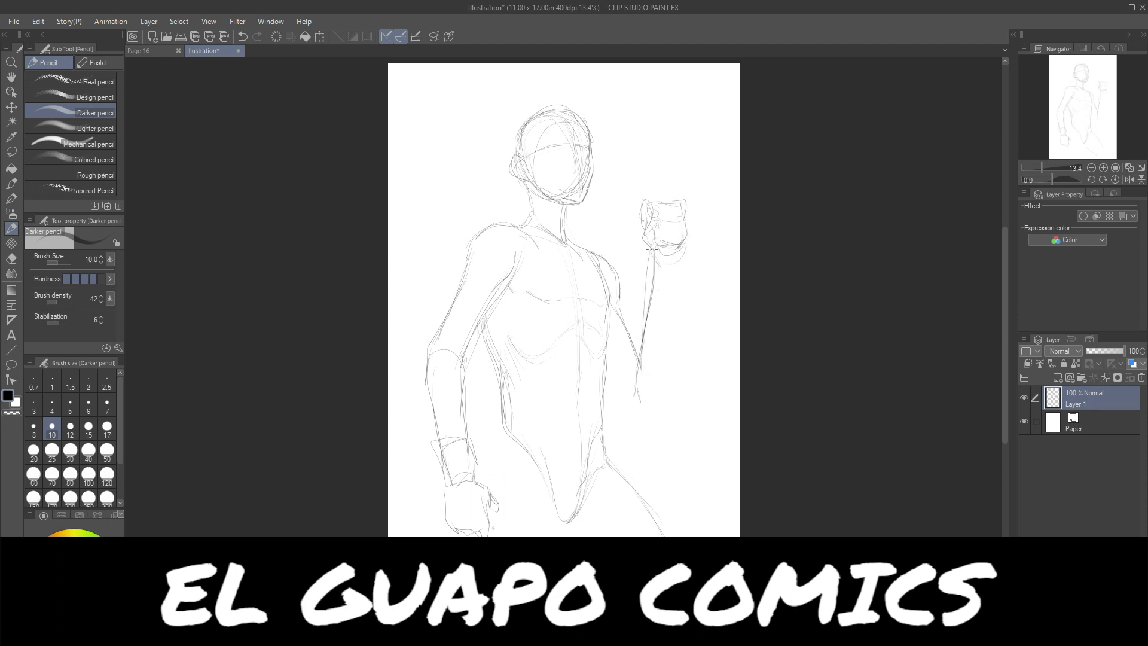
- Complete the raised arm's outer forearm, elbow and wrist cuff
mouse_move(687, 243)
left_mouse_down()
mouse_move(650, 278)
mouse_move(658, 304)
mouse_move(677, 301)
mouse_move(637, 362)
left_mouse_up()
mouse_move(622, 321)
left_mouse_down()
mouse_move(640, 348)
mouse_move(628, 387)
mouse_move(640, 398)
left_mouse_up()
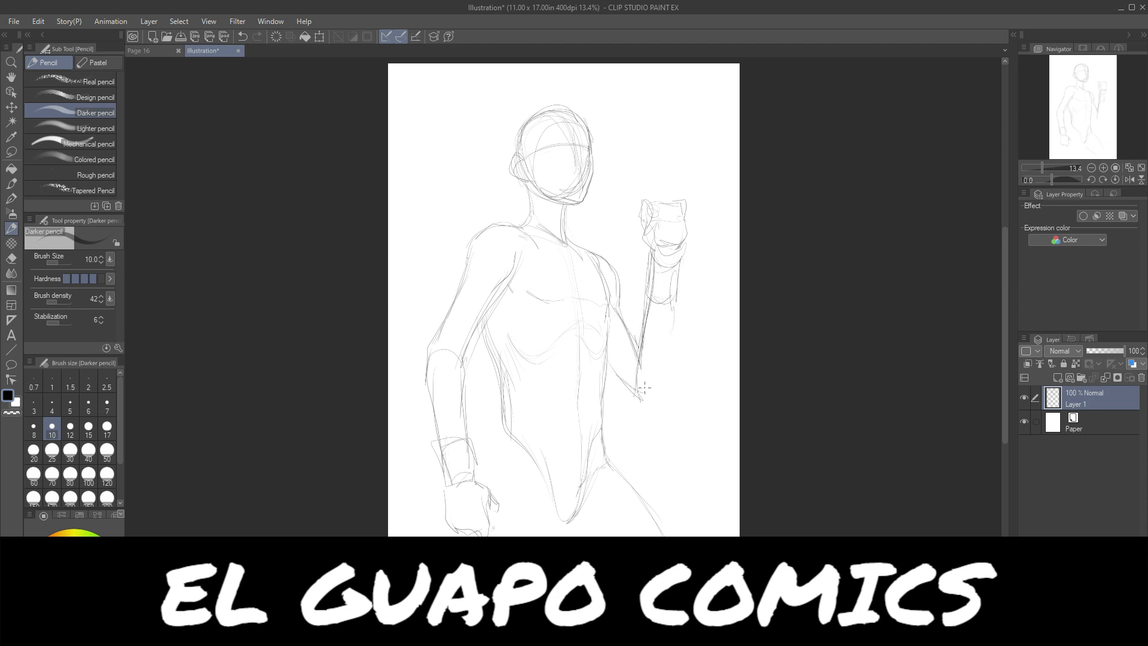
left_click_drag(651, 334, 638, 365)
left_click_drag(638, 391, 661, 393)
mouse_move(674, 309)
left_mouse_down()
mouse_move(667, 385)
mouse_move(646, 397)
left_mouse_up()
left_click_drag(619, 311, 641, 358)
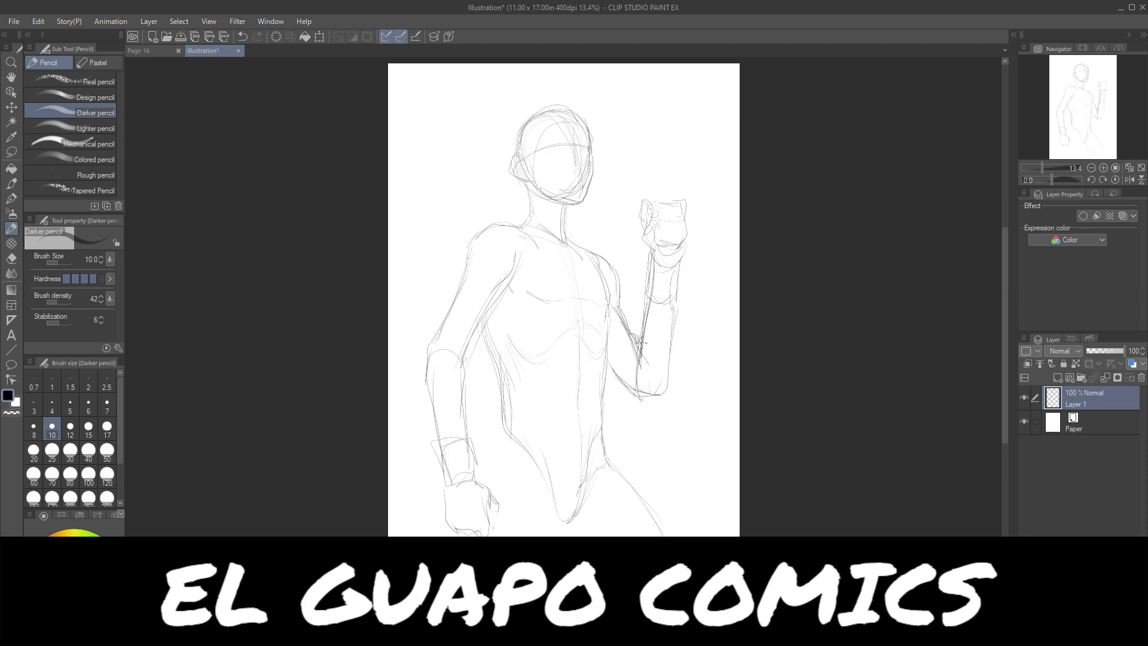
left_click_drag(649, 258, 661, 310)
- Lasso the raised fist and upper forearm, move them slightly down toward the elbow, and deselect them
left_click(11, 152)
mouse_move(704, 223)
left_mouse_down()
mouse_move(643, 194)
mouse_move(639, 299)
mouse_move(711, 233)
mouse_move(693, 284)
left_mouse_up()
left_click(720, 344)
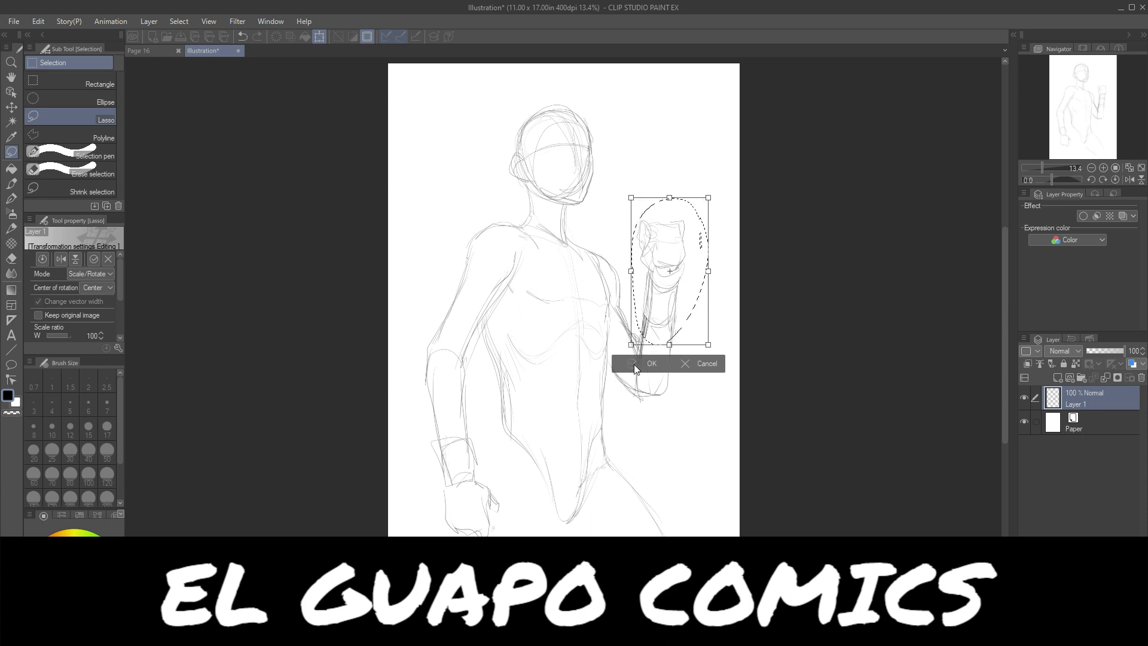
left_click(635, 366)
left_click(566, 364)
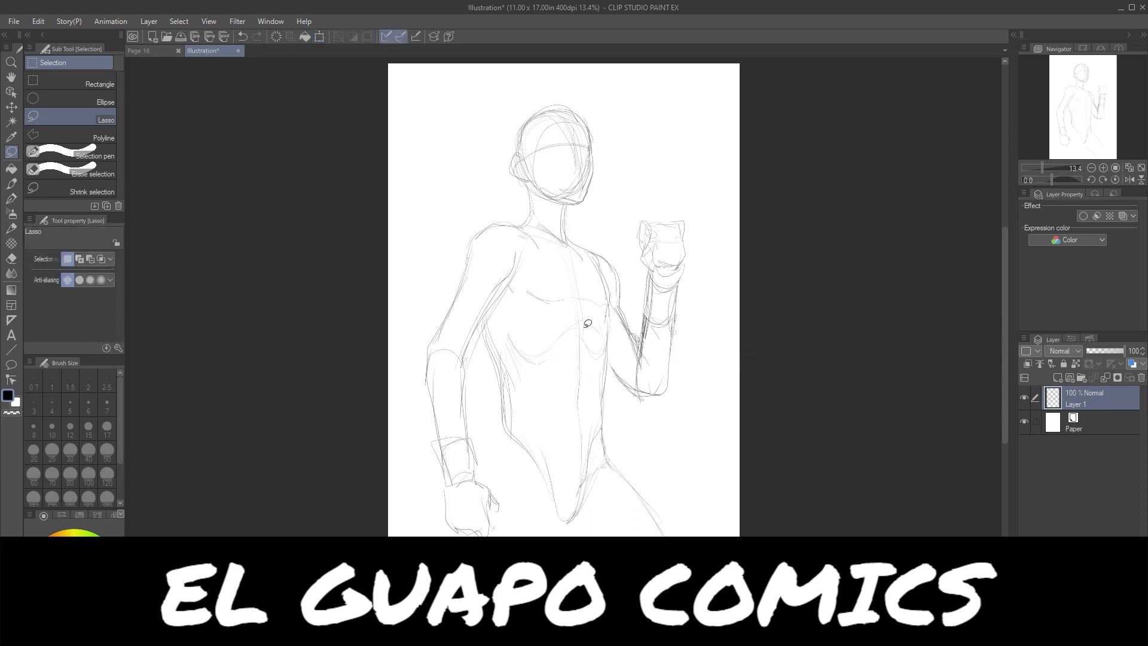
- Sketch the near hip, inner thighs and crotch lines with the Darker pencil
left_click(14, 226)
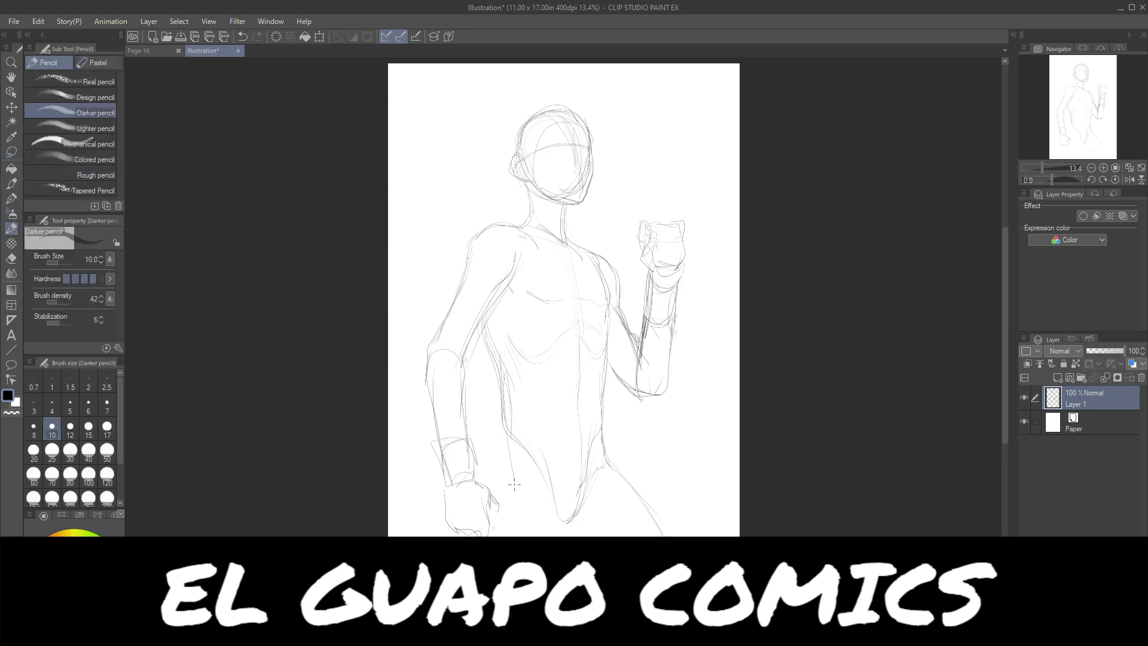
left_click_drag(504, 419, 489, 492)
left_click_drag(567, 516, 551, 536)
left_click_drag(570, 484, 559, 535)
left_click_drag(496, 439, 484, 506)
left_click_drag(589, 486, 564, 533)
mouse_move(598, 477)
left_mouse_down()
mouse_move(568, 519)
mouse_move(540, 529)
left_mouse_up()
left_click_drag(585, 501, 547, 536)
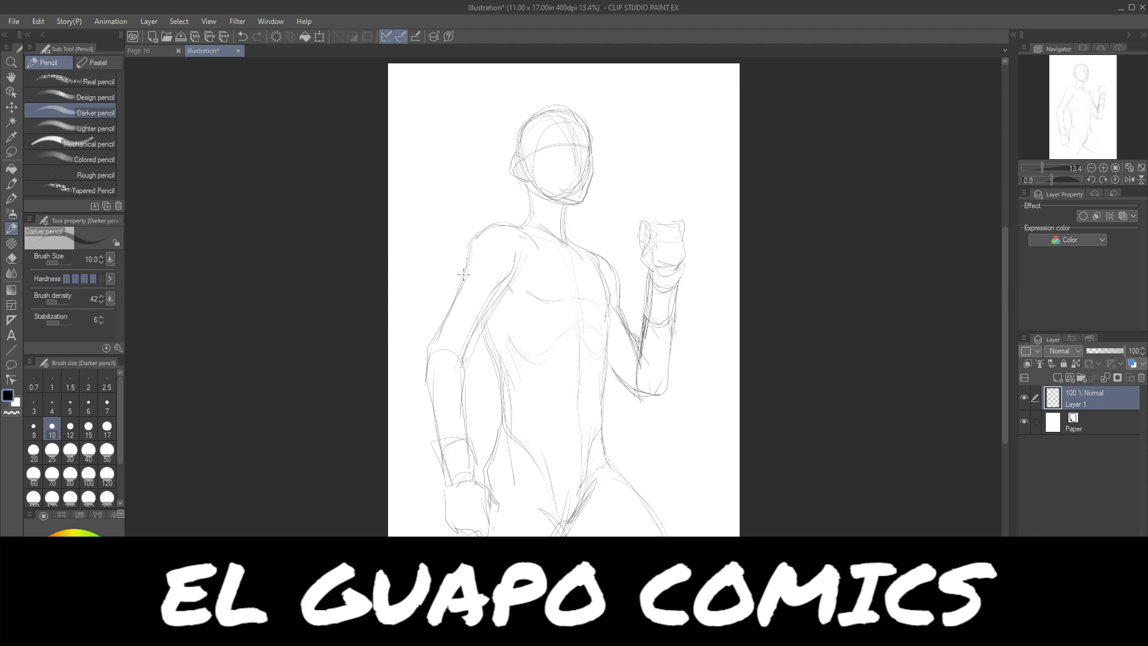
- Draw short sleeve outlines and hems around both upper arms
left_click_drag(465, 263, 442, 317)
left_click_drag(443, 314, 479, 325)
mouse_move(522, 261)
left_mouse_down()
mouse_move(482, 329)
mouse_move(472, 323)
left_mouse_up()
mouse_move(458, 318)
left_mouse_down()
mouse_move(481, 340)
mouse_move(427, 360)
mouse_move(428, 375)
left_mouse_up()
mouse_move(618, 308)
left_mouse_down()
mouse_move(613, 345)
mouse_move(626, 317)
mouse_move(618, 383)
left_mouse_up()
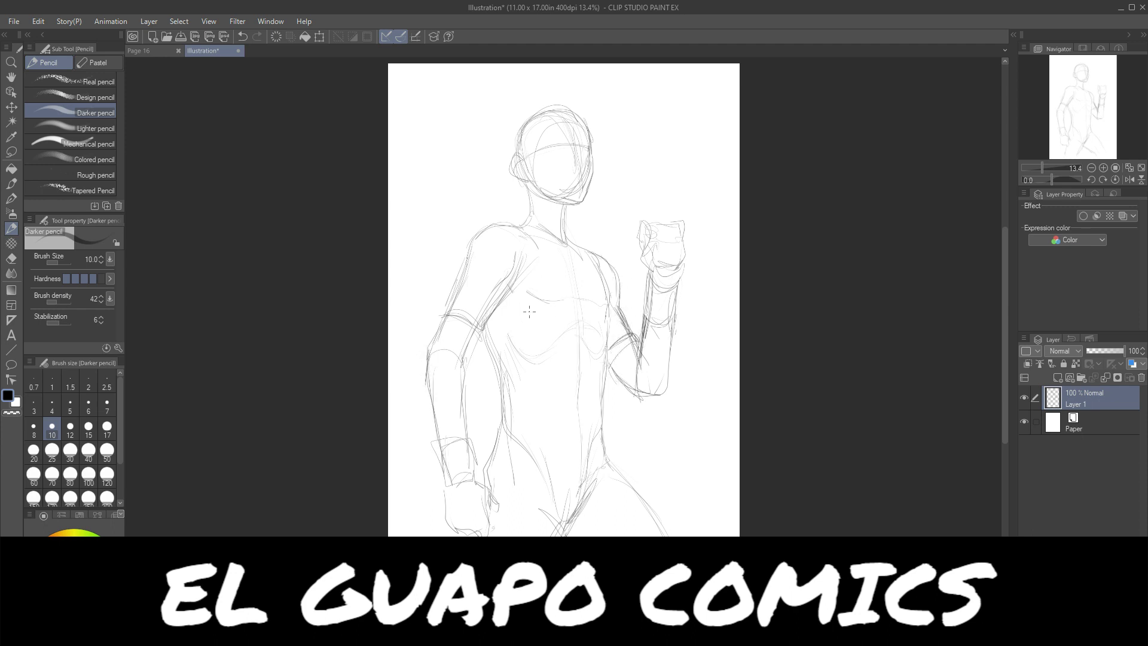
- Sketch a waist sash with a knot and hanging cloth tails at the front
mouse_move(566, 418)
left_mouse_down()
mouse_move(586, 417)
mouse_move(577, 444)
mouse_move(545, 463)
left_mouse_up()
left_click_drag(545, 464, 561, 477)
mouse_move(572, 433)
left_mouse_down()
mouse_move(564, 482)
mouse_move(592, 419)
mouse_move(606, 473)
mouse_move(584, 475)
mouse_move(608, 468)
left_mouse_up()
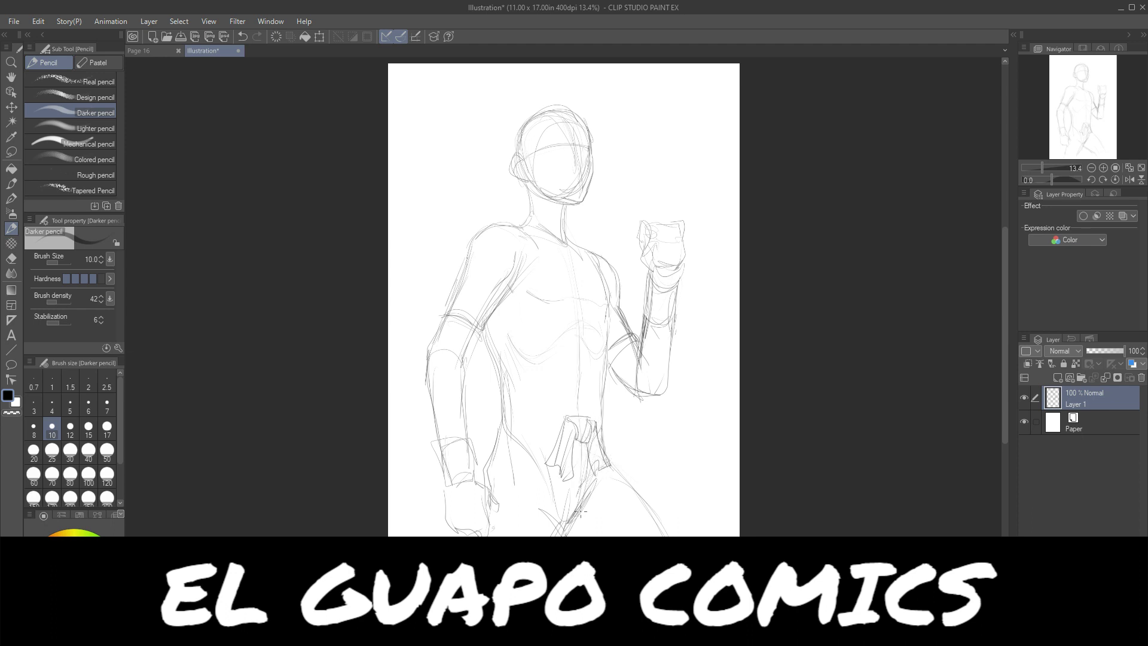
mouse_move(547, 418)
left_mouse_down()
mouse_move(504, 412)
mouse_move(498, 428)
mouse_move(561, 443)
mouse_move(547, 443)
mouse_move(607, 418)
mouse_move(606, 445)
left_mouse_up()
- Draw a high collar, a round cape clasp and the cape folds draped over both shoulders
mouse_move(566, 215)
left_mouse_down()
mouse_move(521, 204)
mouse_move(528, 222)
mouse_move(509, 224)
mouse_move(564, 219)
mouse_move(587, 257)
mouse_move(525, 235)
mouse_move(535, 228)
mouse_move(547, 241)
mouse_move(453, 290)
left_mouse_up()
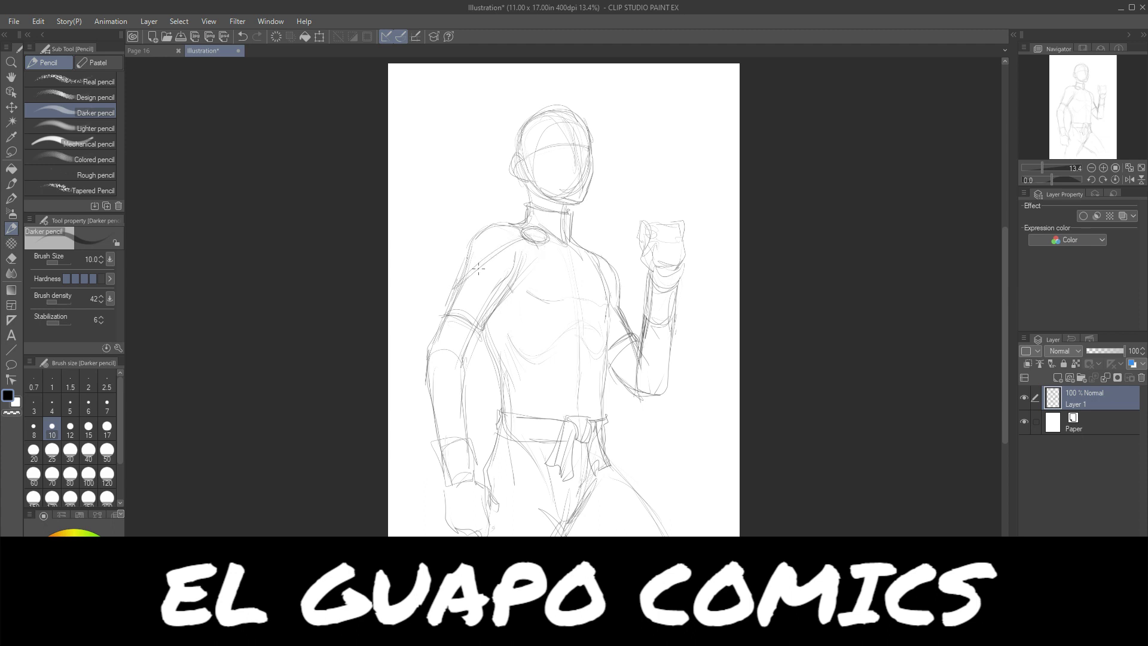
mouse_move(521, 234)
left_mouse_down()
mouse_move(461, 250)
mouse_move(450, 301)
left_mouse_up()
left_click_drag(458, 256, 441, 309)
left_click_drag(455, 250, 438, 309)
mouse_move(515, 233)
left_mouse_down()
mouse_move(465, 242)
mouse_move(477, 232)
left_mouse_up()
mouse_move(493, 216)
left_mouse_down()
mouse_move(580, 234)
mouse_move(572, 227)
mouse_move(585, 239)
mouse_move(547, 240)
mouse_move(611, 259)
mouse_move(564, 245)
mouse_move(602, 260)
mouse_move(583, 231)
mouse_move(622, 270)
left_mouse_up()
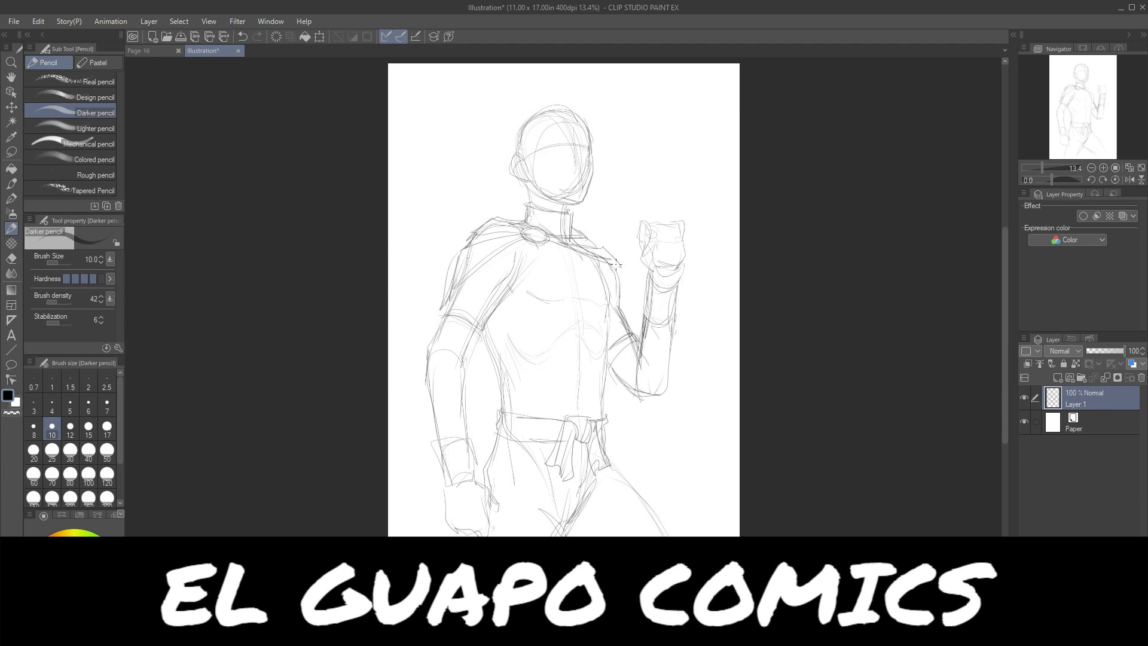
mouse_move(552, 240)
left_mouse_down()
mouse_move(622, 286)
mouse_move(616, 262)
mouse_move(642, 401)
mouse_move(625, 286)
mouse_move(629, 312)
left_mouse_up()
- Extend the cape's hanging edges downward behind the raised elbow and the lowered arm
mouse_move(641, 394)
left_mouse_down()
mouse_move(685, 494)
mouse_move(690, 485)
mouse_move(727, 530)
left_mouse_up()
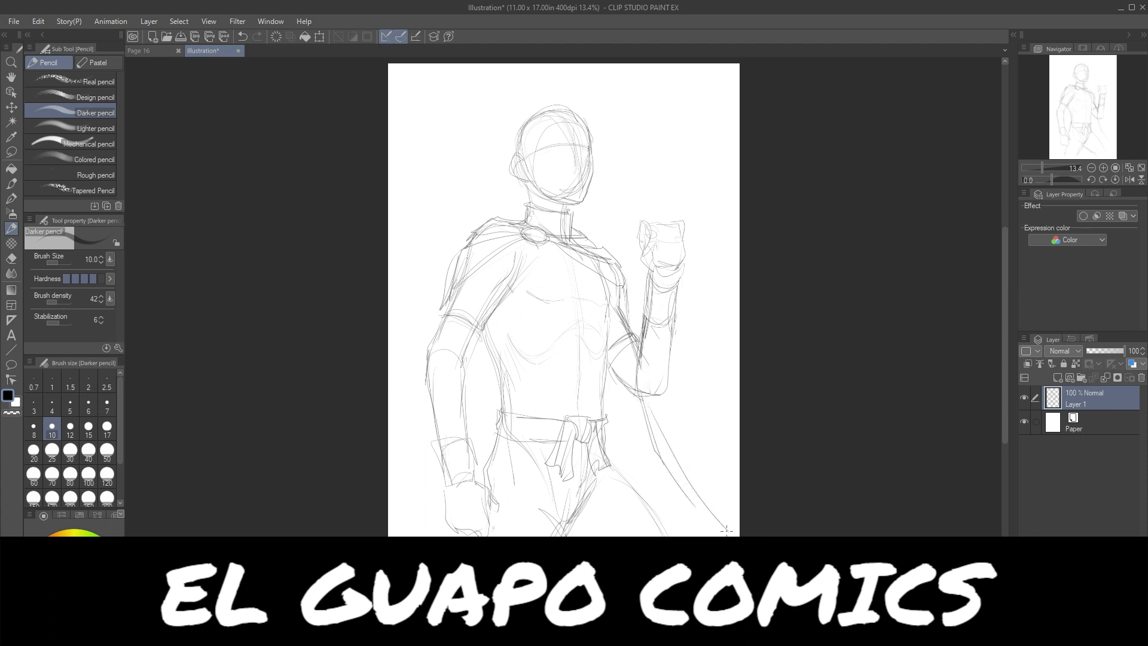
left_click_drag(455, 281, 439, 329)
left_click_drag(429, 386, 409, 485)
left_click_drag(423, 422, 404, 537)
left_click_drag(443, 462, 433, 525)
- Draw the jacket's front opening from collar to belt with small fasteners along its edge
mouse_move(553, 251)
left_mouse_down()
mouse_move(530, 294)
mouse_move(528, 390)
left_mouse_up()
mouse_move(531, 326)
left_mouse_down()
mouse_move(535, 418)
mouse_move(530, 292)
mouse_move(561, 213)
mouse_move(555, 266)
mouse_move(534, 299)
mouse_move(537, 415)
left_mouse_up()
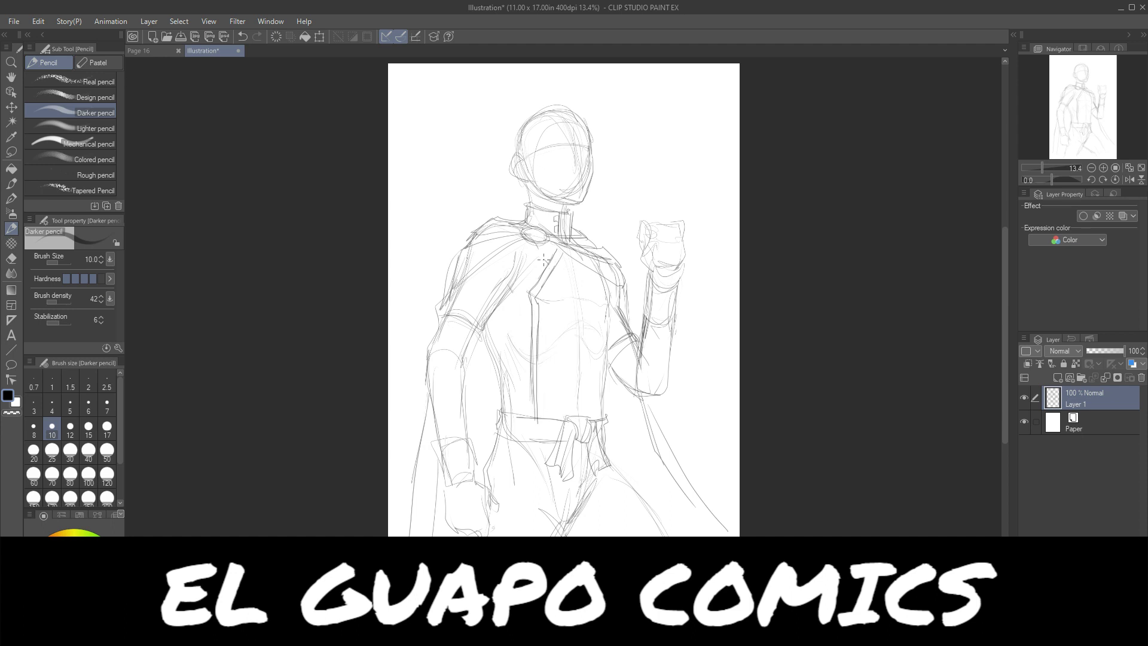
left_click_drag(544, 260, 534, 290)
left_click_drag(533, 333, 528, 377)
- Sketch a second slanted belt across the hips with a pouch at the far hip
left_click_drag(499, 429, 559, 447)
left_click_drag(487, 458, 556, 447)
left_click_drag(488, 465, 527, 459)
mouse_move(534, 446)
left_mouse_down()
mouse_move(605, 464)
mouse_move(611, 436)
mouse_move(628, 440)
mouse_move(610, 428)
mouse_move(637, 457)
mouse_move(626, 439)
mouse_move(629, 478)
mouse_move(624, 440)
mouse_move(628, 477)
mouse_move(619, 448)
mouse_move(607, 452)
mouse_move(627, 480)
left_mouse_up()
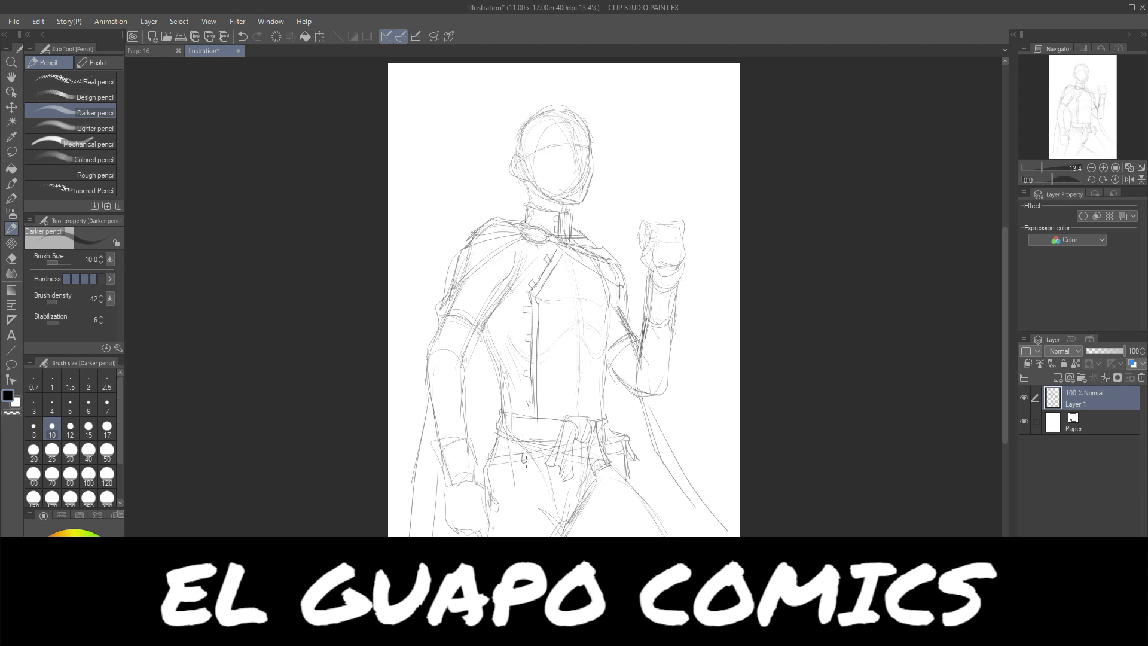
- Sketch a sheathed blade with its handle hanging from the belt over the near thigh
mouse_move(527, 461)
left_mouse_down()
mouse_move(519, 536)
mouse_move(518, 476)
mouse_move(535, 470)
mouse_move(527, 536)
mouse_move(519, 501)
mouse_move(522, 536)
left_mouse_up()
left_click_drag(526, 509, 531, 536)
left_click_drag(528, 468, 533, 501)
mouse_move(517, 476)
left_mouse_down()
mouse_move(535, 474)
mouse_move(526, 453)
left_mouse_up()
- Enlarge the reference image around the belt and sketch matching pouch details at both hips
left_click(1081, 48)
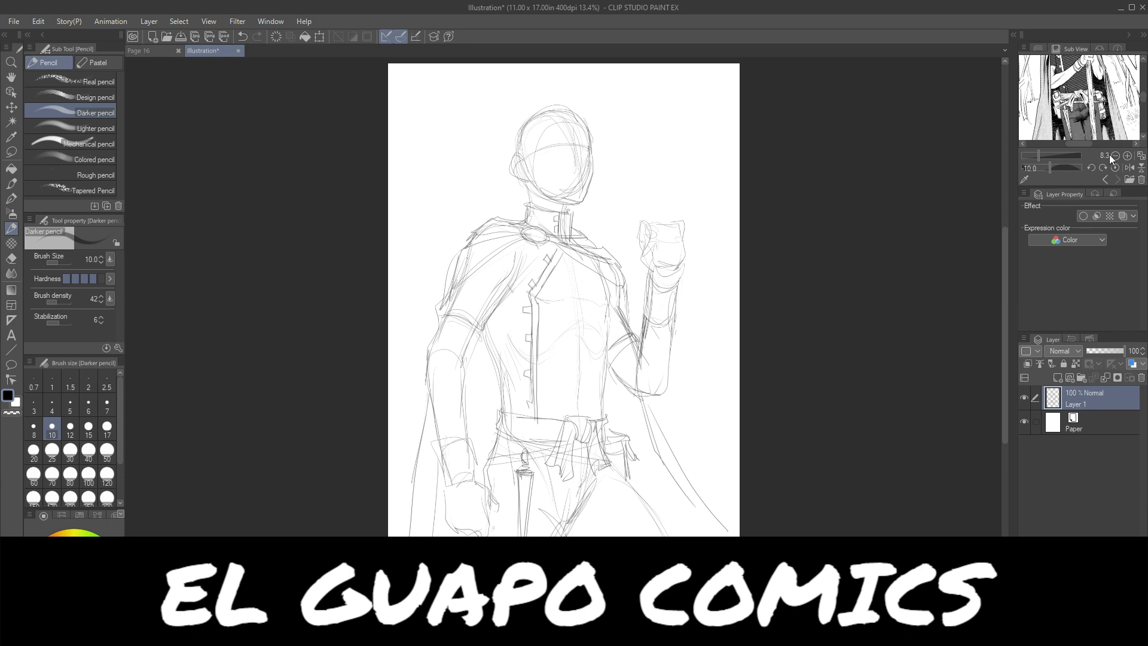
left_click(1127, 157)
left_click(1127, 157)
left_click_drag(1056, 116, 1101, 114)
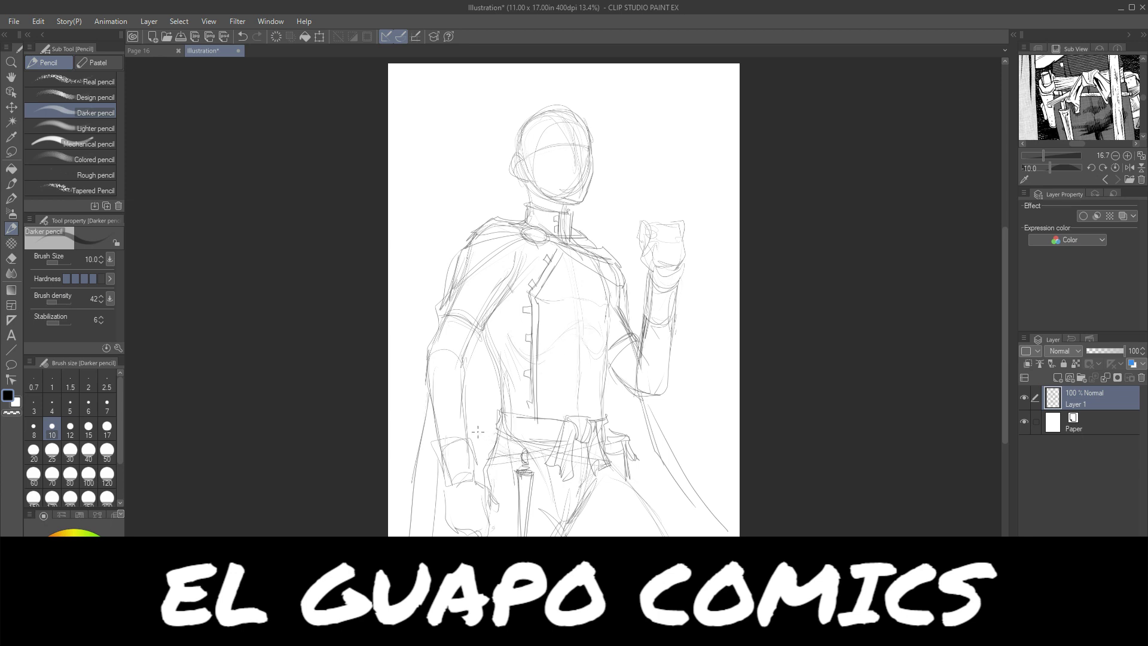
mouse_move(480, 433)
left_mouse_down()
mouse_move(474, 462)
mouse_move(489, 435)
mouse_move(473, 427)
mouse_move(471, 442)
mouse_move(494, 440)
left_mouse_up()
left_click_drag(624, 450, 626, 466)
- Draw the long spear shaft running from the raised fist down past the forearm and cape
left_click_drag(658, 276, 653, 518)
left_click_drag(660, 326, 657, 395)
left_click_drag(657, 281, 655, 337)
left_click_drag(656, 393, 650, 500)
left_click_drag(674, 277, 661, 526)
mouse_move(671, 299)
left_mouse_down()
mouse_move(664, 497)
mouse_move(671, 380)
left_mouse_up()
left_click_drag(670, 404, 665, 532)
left_click_drag(666, 481, 664, 513)
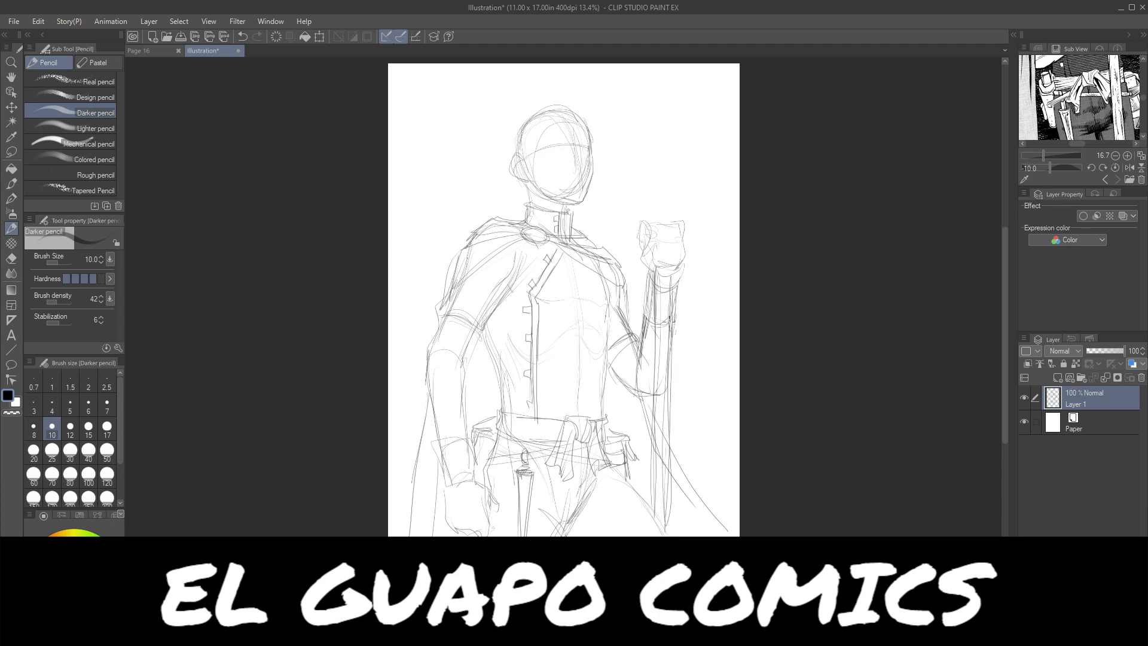
- Draw the spear's upper shaft, binding and pointed blade above the fist, and reinforce the lower shaft
left_click_drag(655, 227, 650, 108)
mouse_move(650, 189)
left_mouse_down()
mouse_move(650, 167)
mouse_move(668, 226)
left_mouse_up()
left_click_drag(666, 109, 665, 209)
mouse_move(663, 155)
left_mouse_down()
mouse_move(645, 176)
mouse_move(664, 175)
mouse_move(646, 170)
mouse_move(663, 159)
mouse_move(646, 159)
mouse_move(650, 79)
mouse_move(636, 151)
left_mouse_up()
mouse_move(651, 66)
left_mouse_down()
mouse_move(647, 157)
mouse_move(672, 85)
mouse_move(667, 162)
mouse_move(637, 149)
left_mouse_up()
left_click_drag(636, 148, 646, 97)
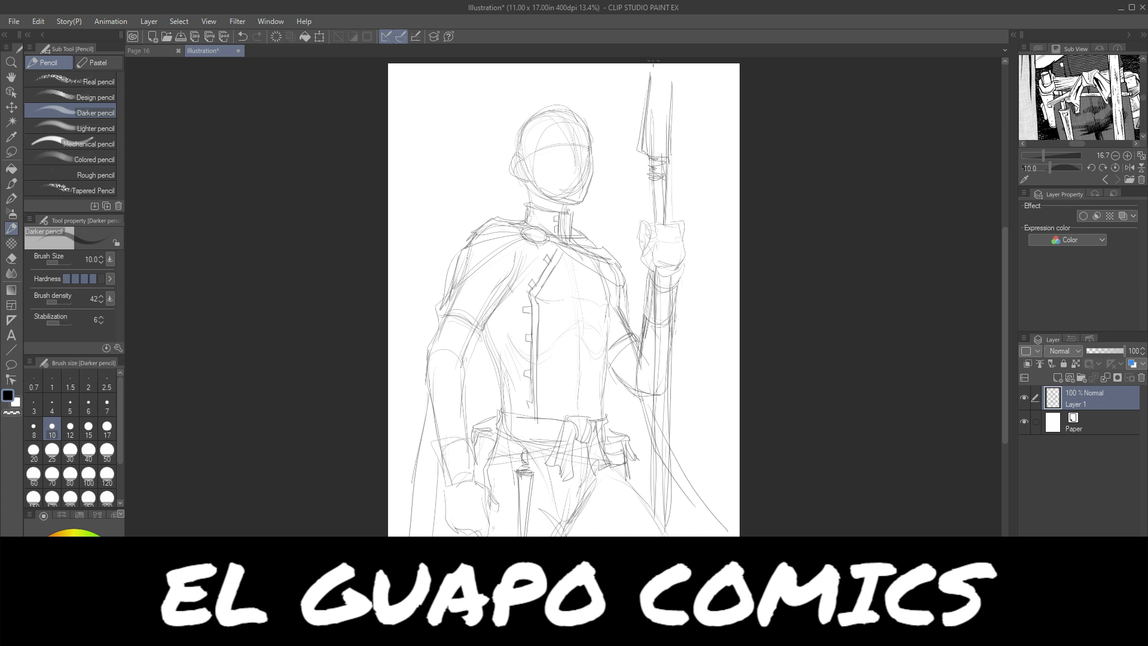
left_click_drag(663, 382, 669, 534)
- Refine the handle, guard and edges of the blade hanging from the belt
left_click_drag(525, 459, 523, 464)
left_click_drag(525, 464, 530, 484)
left_click_drag(519, 485, 519, 535)
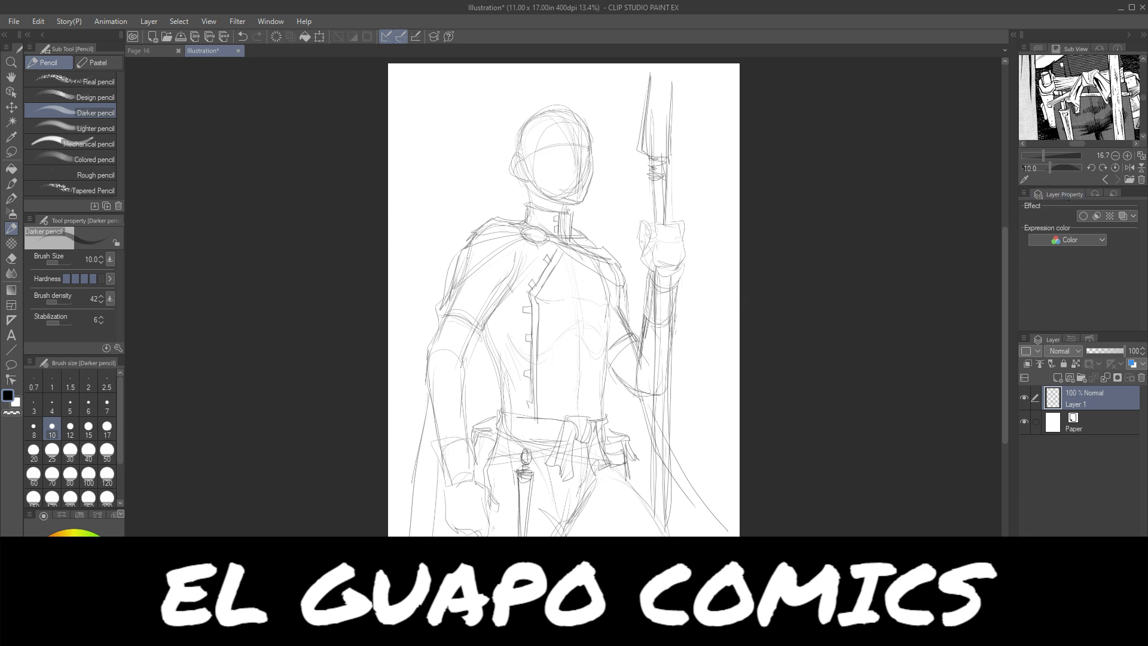
left_click_drag(529, 474, 527, 535)
- Detail the lowered arm's wrist cuff and reinforce the elbow contour
mouse_move(446, 456)
left_mouse_down()
mouse_move(474, 453)
mouse_move(444, 479)
left_mouse_up()
mouse_move(445, 474)
left_mouse_down()
mouse_move(472, 467)
mouse_move(462, 449)
mouse_move(447, 486)
left_mouse_up()
left_click_drag(431, 446, 470, 441)
mouse_move(442, 345)
left_mouse_down()
mouse_move(477, 339)
mouse_move(461, 368)
mouse_move(465, 421)
mouse_move(426, 373)
left_mouse_up()
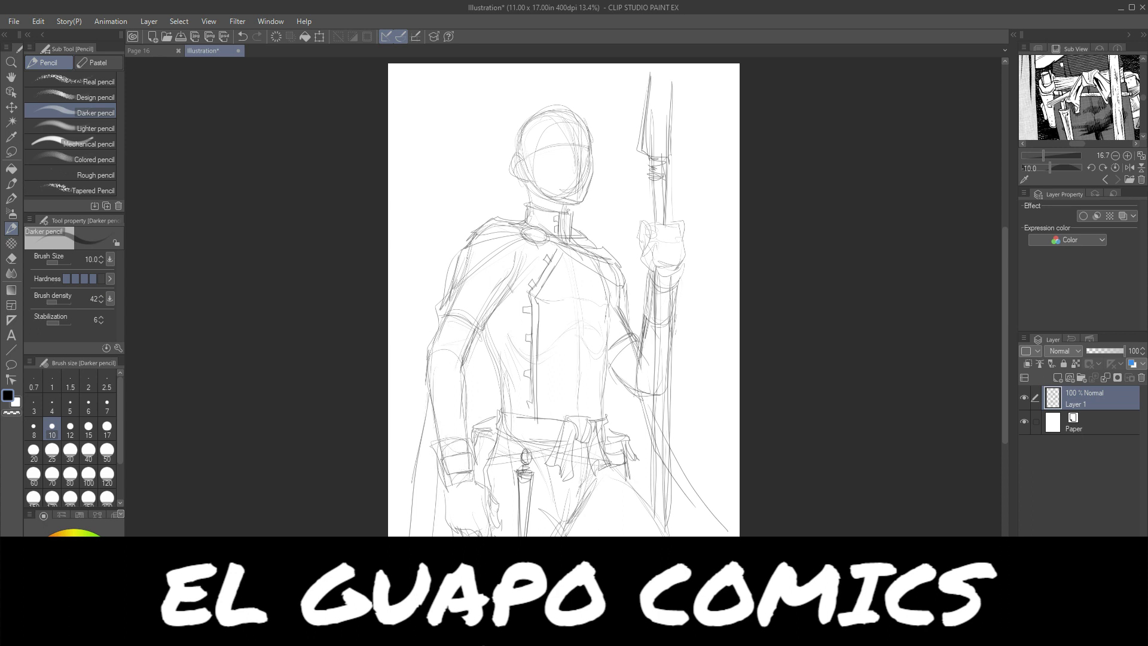
- Strengthen the far side of the torso and add contour and fold lines to the far thigh
left_click_drag(614, 294, 600, 398)
left_click_drag(604, 455, 628, 481)
mouse_move(622, 476)
left_mouse_down()
mouse_move(574, 508)
mouse_move(632, 490)
left_mouse_up()
mouse_move(631, 484)
left_mouse_down()
mouse_move(570, 517)
mouse_move(663, 535)
left_mouse_up()
left_click_drag(569, 511, 556, 536)
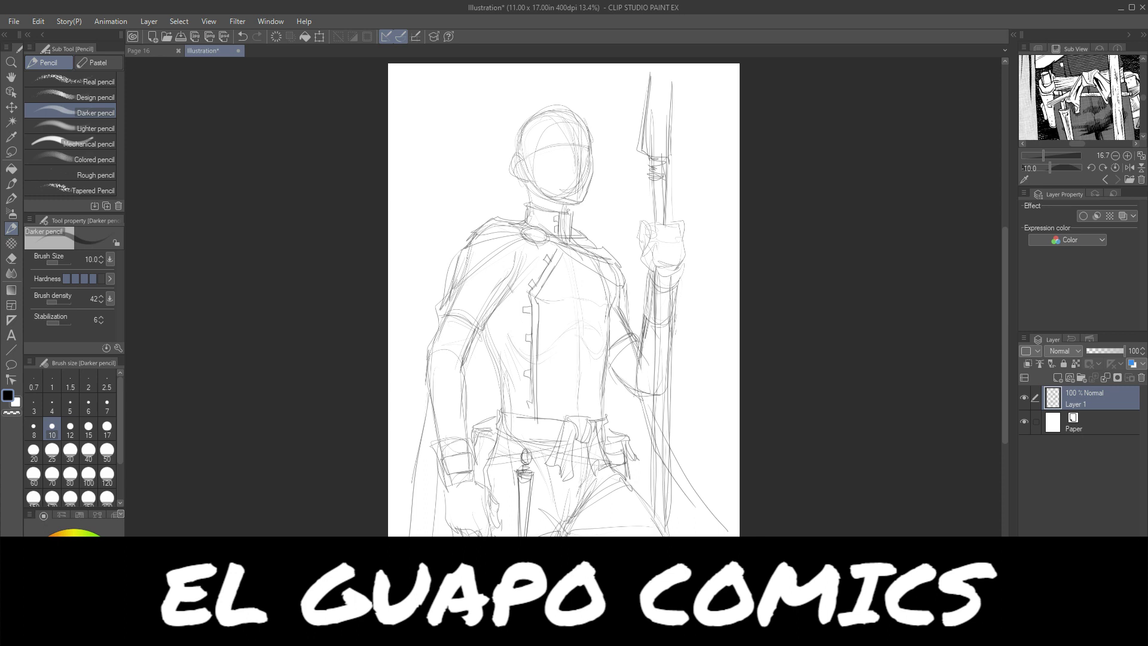
- Sketch curved brow guidelines across the blank head and a vertical centre line down the face
left_click(1115, 156)
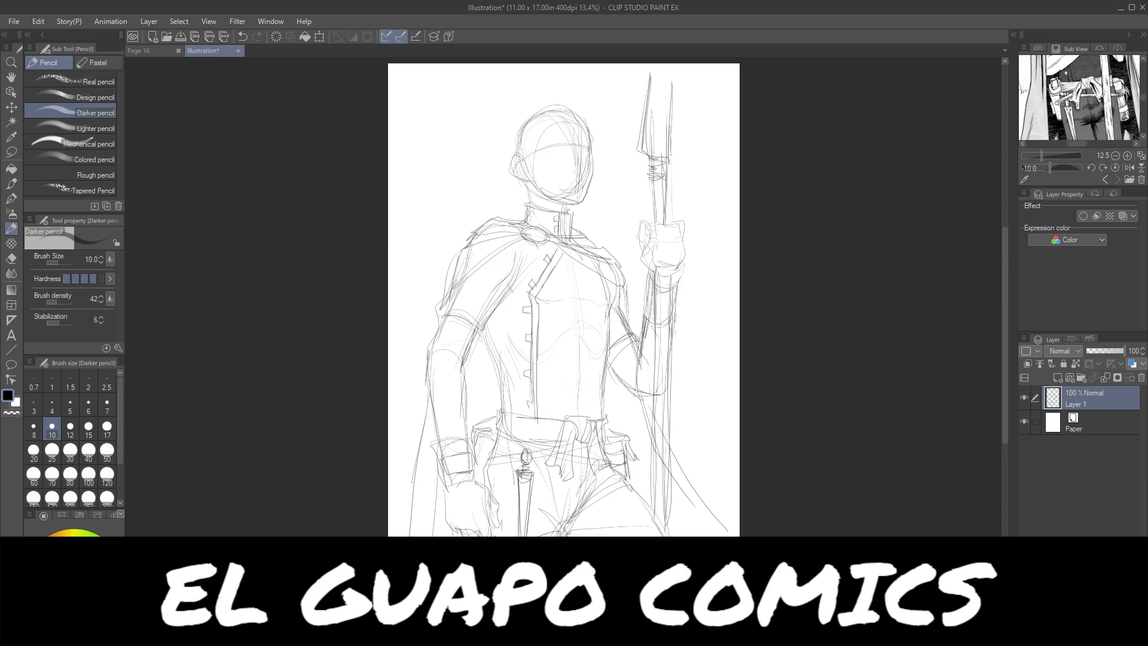
left_click(1039, 48)
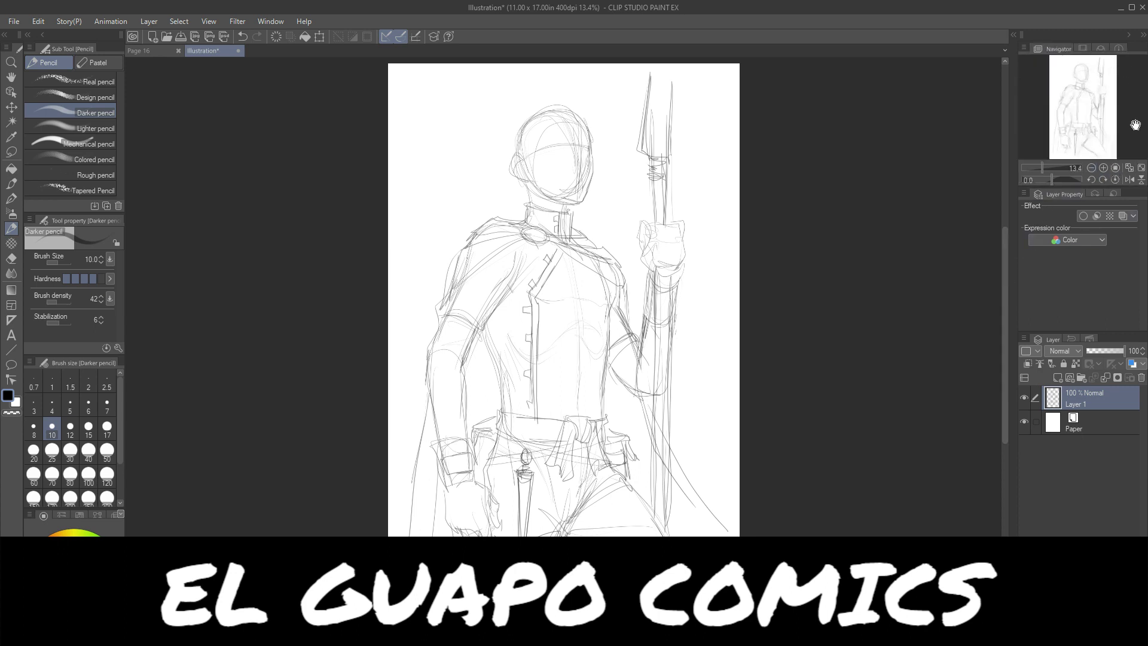
left_click(1102, 168)
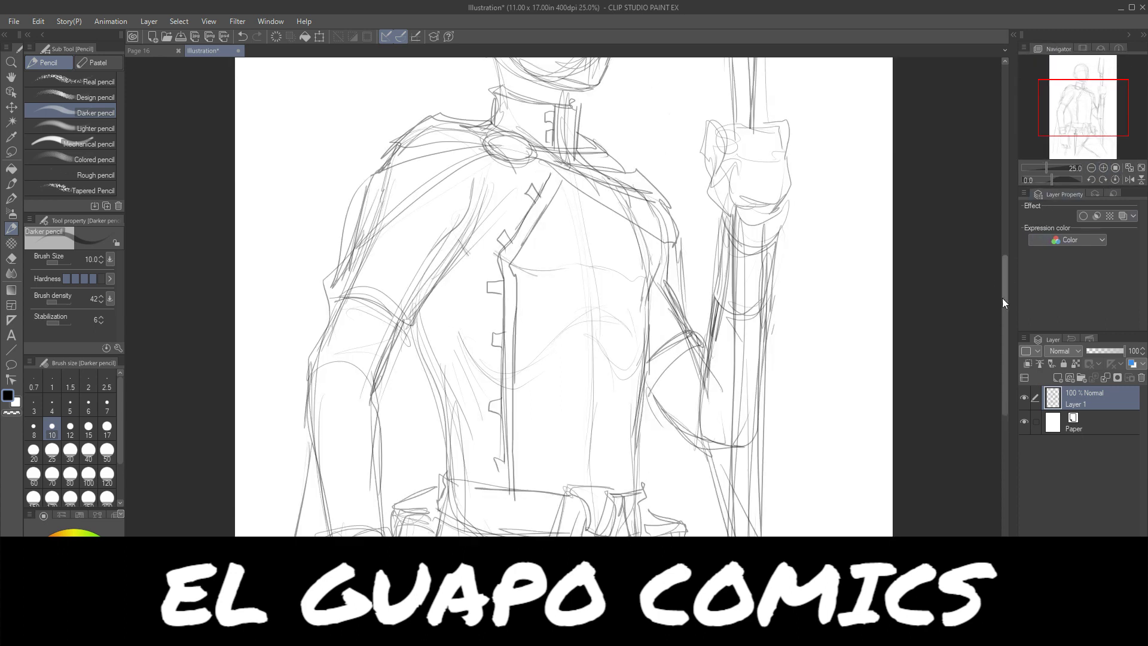
left_click_drag(1002, 297, 1003, 228)
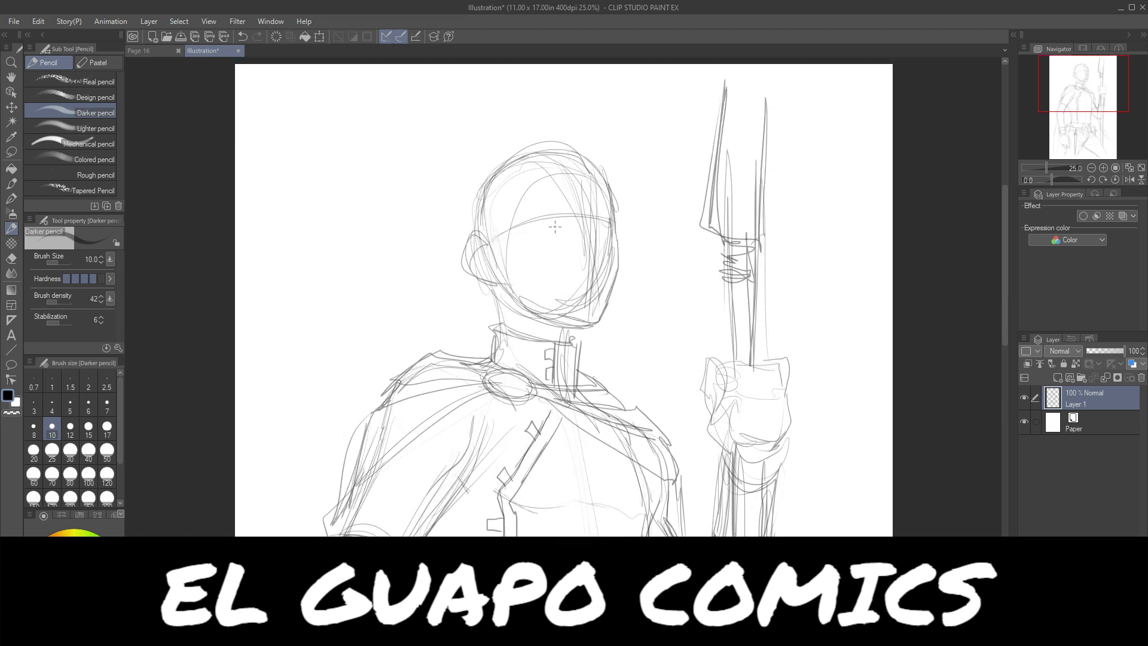
left_click_drag(492, 241, 611, 214)
mouse_move(483, 239)
left_mouse_down()
mouse_move(527, 218)
mouse_move(623, 219)
mouse_move(509, 220)
mouse_move(622, 208)
mouse_move(621, 222)
mouse_move(551, 229)
left_mouse_up()
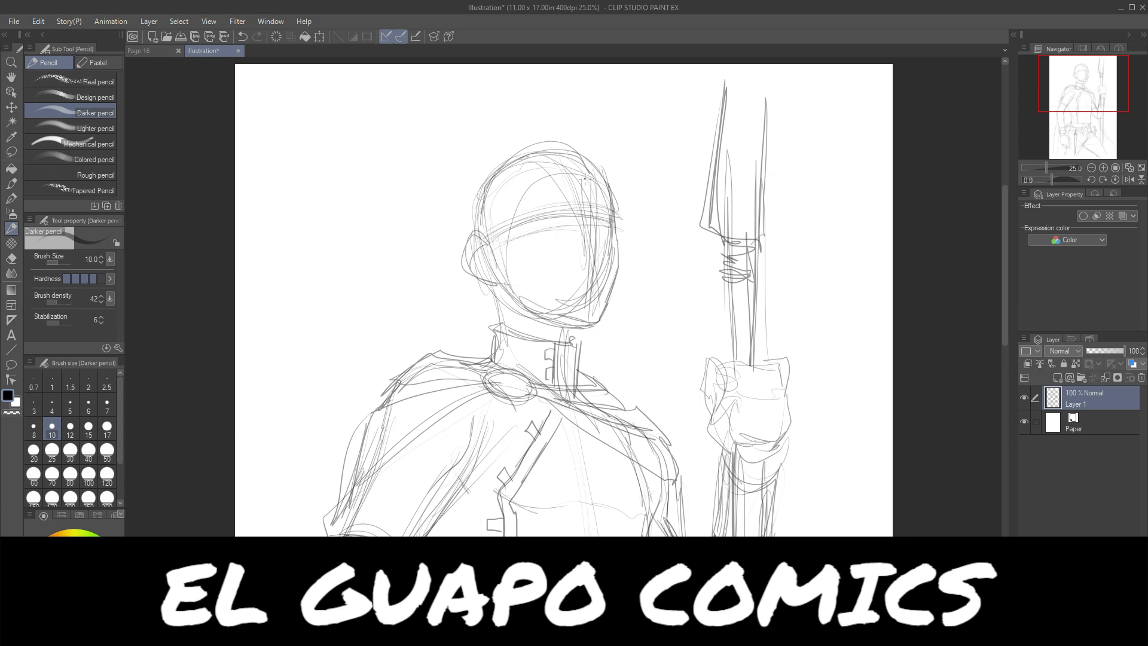
left_click_drag(589, 181, 584, 311)
- Draw the narrowed eyes, angled eyebrows, nose and closed mouth along the face guidelines
left_click(1082, 48)
left_click_drag(1084, 72, 1088, 107)
left_click(1043, 51)
mouse_move(520, 219)
left_mouse_down()
mouse_move(568, 222)
mouse_move(507, 218)
mouse_move(571, 226)
mouse_move(557, 232)
mouse_move(566, 226)
mouse_move(524, 218)
mouse_move(595, 211)
mouse_move(600, 262)
mouse_move(603, 242)
mouse_move(583, 258)
mouse_move(591, 253)
mouse_move(579, 250)
mouse_move(583, 259)
left_mouse_up()
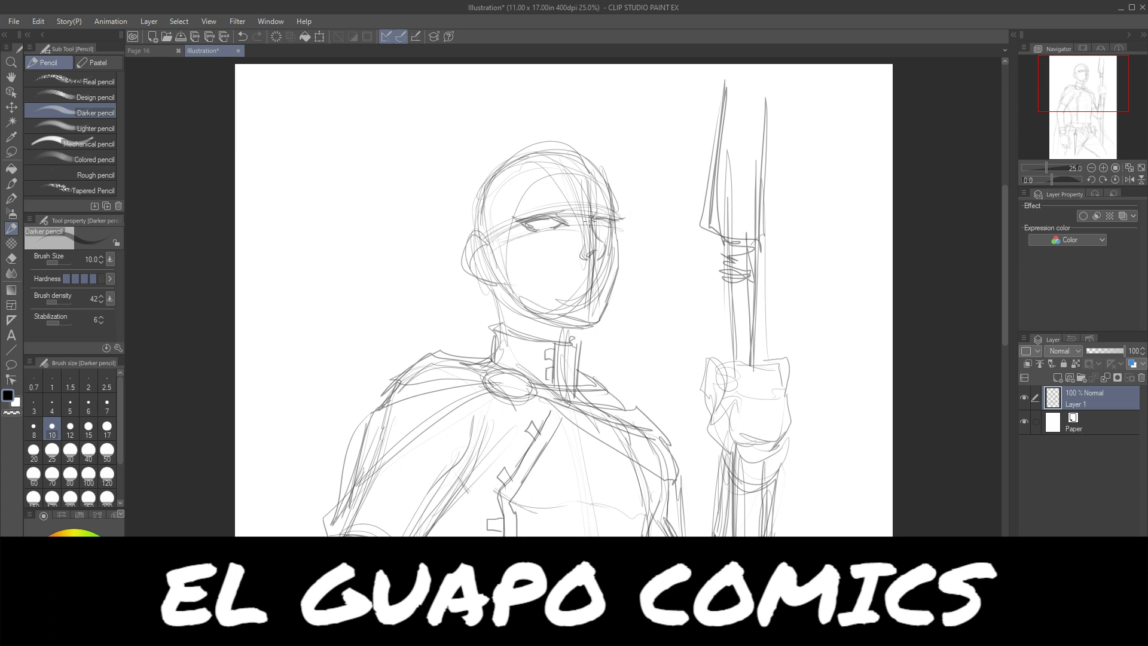
mouse_move(613, 226)
left_mouse_down()
mouse_move(613, 236)
mouse_move(589, 220)
mouse_move(611, 223)
mouse_move(546, 220)
mouse_move(607, 225)
left_mouse_up()
mouse_move(517, 209)
left_mouse_down()
mouse_move(562, 213)
mouse_move(513, 211)
mouse_move(600, 214)
left_mouse_up()
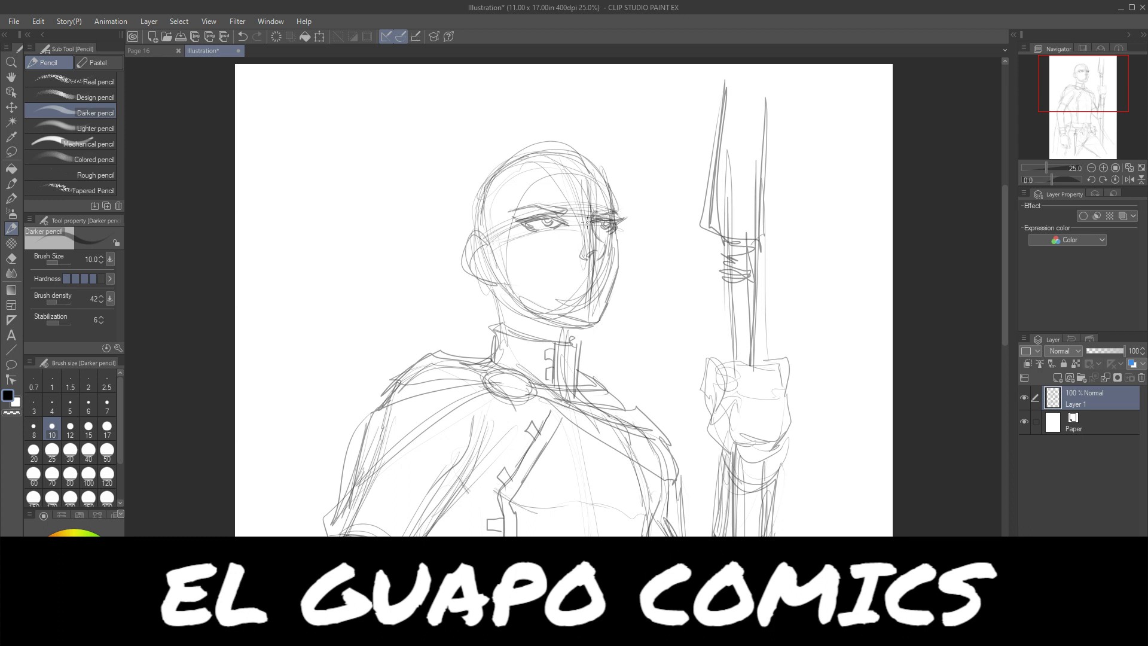
mouse_move(590, 227)
left_mouse_down()
mouse_move(604, 256)
mouse_move(565, 283)
mouse_move(586, 279)
left_mouse_up()
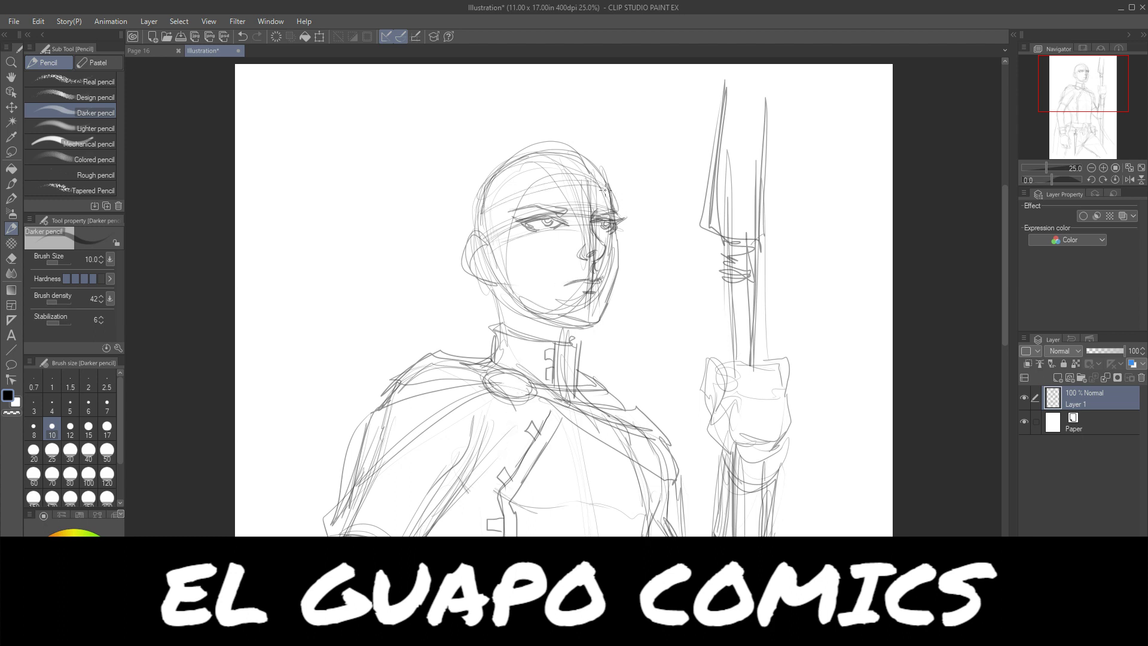
- Draw a flared headband around the forehead and define the ear, neck and jawline
mouse_move(605, 190)
left_mouse_down()
mouse_move(471, 226)
mouse_move(616, 191)
mouse_move(469, 228)
mouse_move(454, 199)
left_mouse_up()
mouse_move(472, 237)
left_mouse_down()
mouse_move(461, 185)
mouse_move(514, 157)
mouse_move(489, 172)
mouse_move(572, 150)
mouse_move(610, 157)
mouse_move(614, 198)
mouse_move(540, 190)
mouse_move(481, 223)
mouse_move(469, 214)
mouse_move(467, 185)
mouse_move(603, 153)
left_mouse_up()
mouse_move(482, 234)
left_mouse_down()
mouse_move(486, 249)
mouse_move(498, 283)
left_mouse_up()
mouse_move(498, 279)
left_mouse_down()
mouse_move(508, 294)
mouse_move(498, 328)
left_mouse_up()
mouse_move(497, 285)
left_mouse_down()
mouse_move(502, 329)
mouse_move(580, 328)
mouse_move(602, 317)
mouse_move(618, 275)
left_mouse_up()
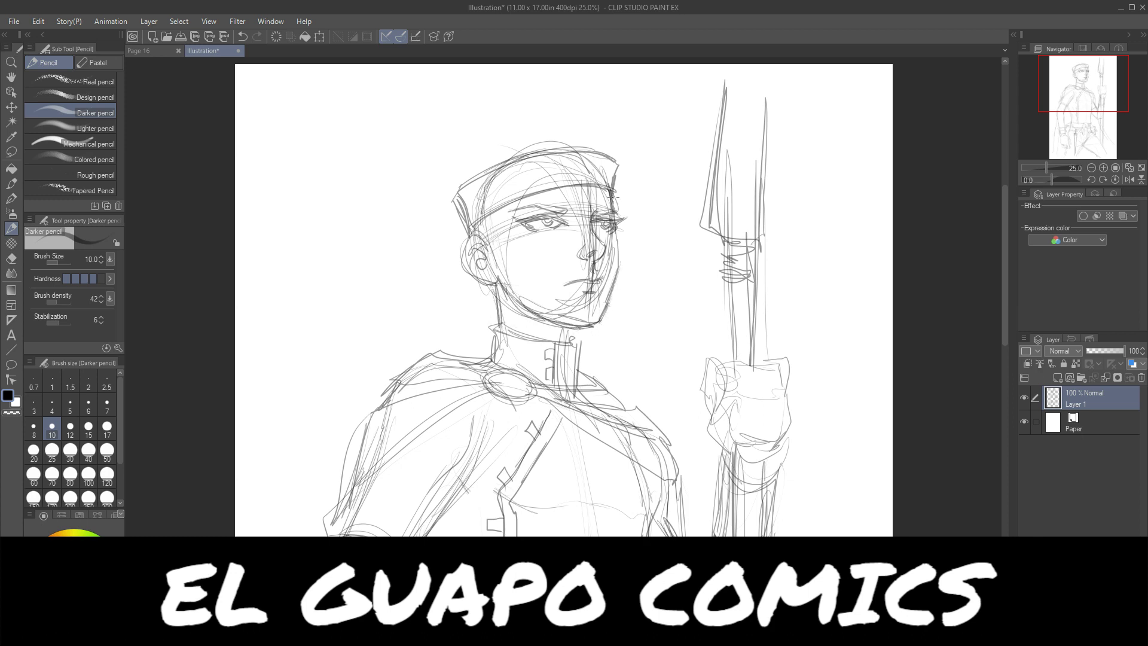
left_click_drag(619, 174, 613, 226)
left_click(1128, 180)
left_click(1129, 180)
- Add chest and abdomen contours to the tunic and strengthen the belt and waist edges
left_click_drag(1002, 260, 1002, 235)
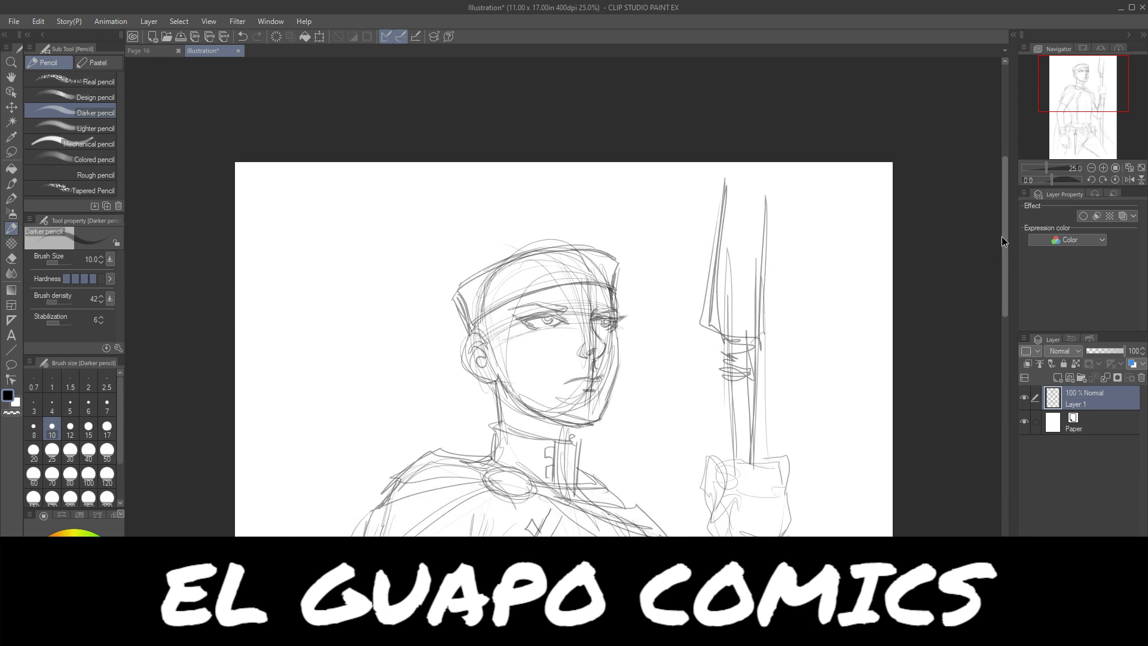
left_click(1090, 169)
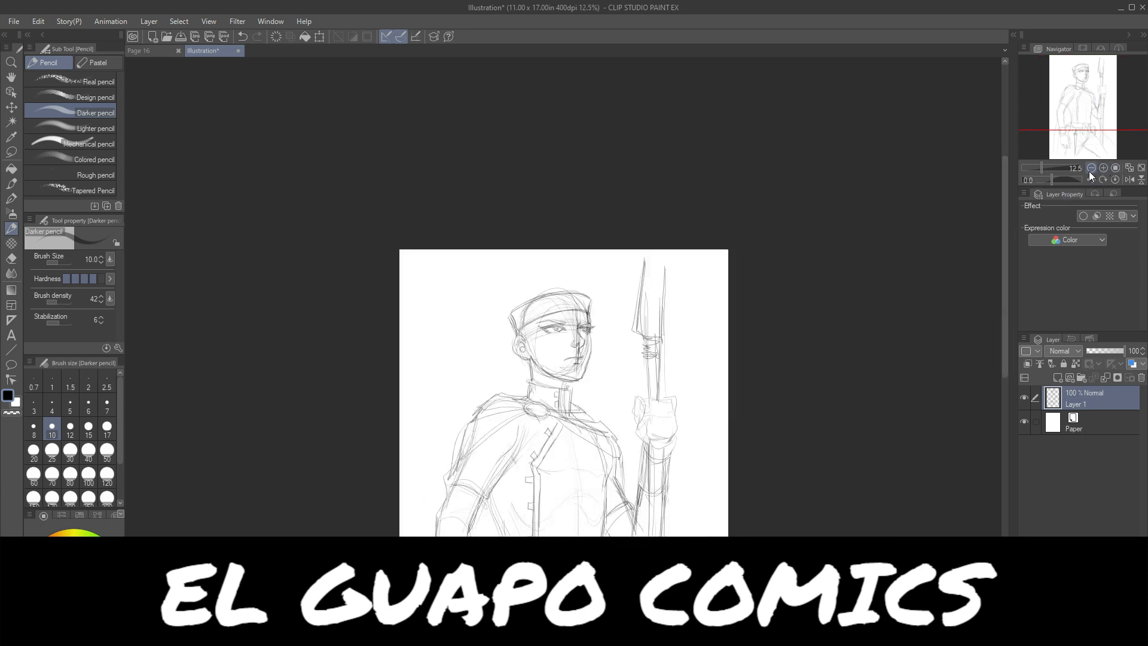
left_click_drag(1003, 244, 993, 326)
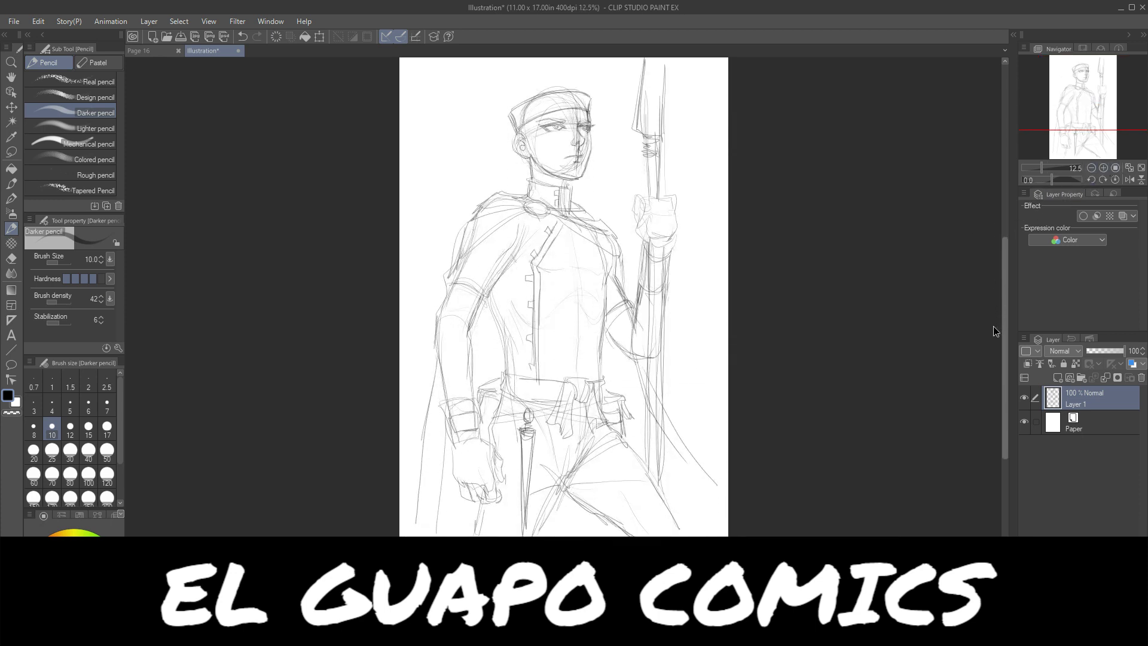
mouse_move(549, 275)
left_mouse_down()
mouse_move(587, 269)
mouse_move(575, 380)
left_mouse_up()
left_click_drag(601, 301, 598, 372)
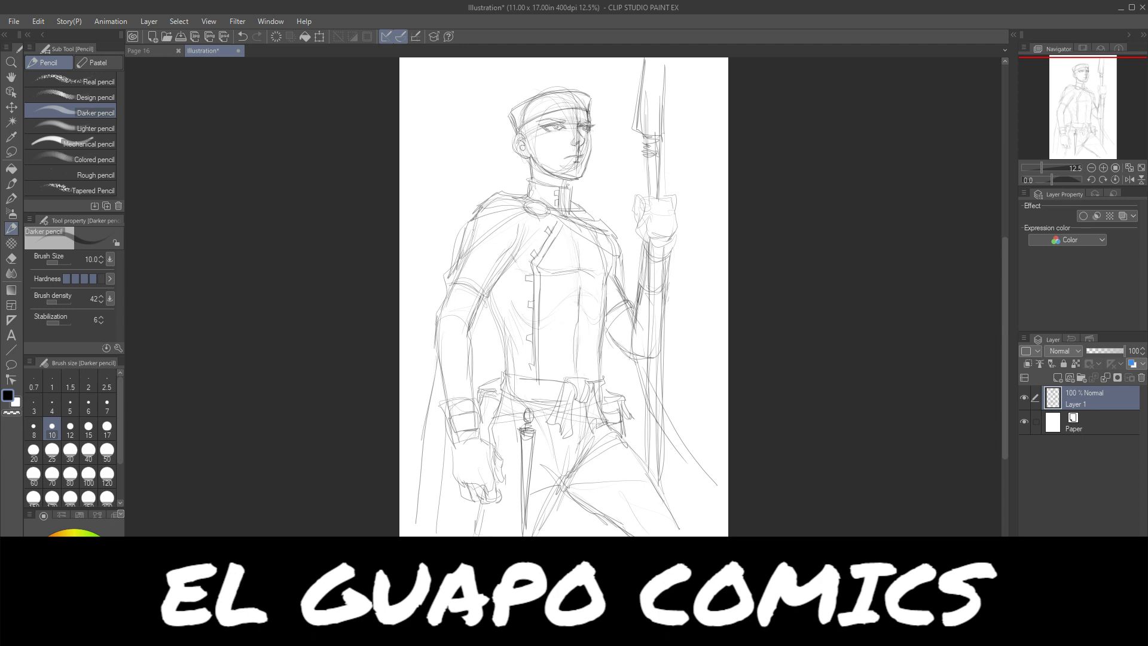
mouse_move(504, 385)
left_mouse_down()
mouse_move(562, 393)
mouse_move(553, 381)
mouse_move(607, 387)
mouse_move(605, 376)
mouse_move(607, 397)
left_mouse_up()
left_click_drag(605, 331, 604, 353)
mouse_move(482, 305)
left_mouse_down()
mouse_move(503, 336)
mouse_move(505, 373)
left_mouse_up()
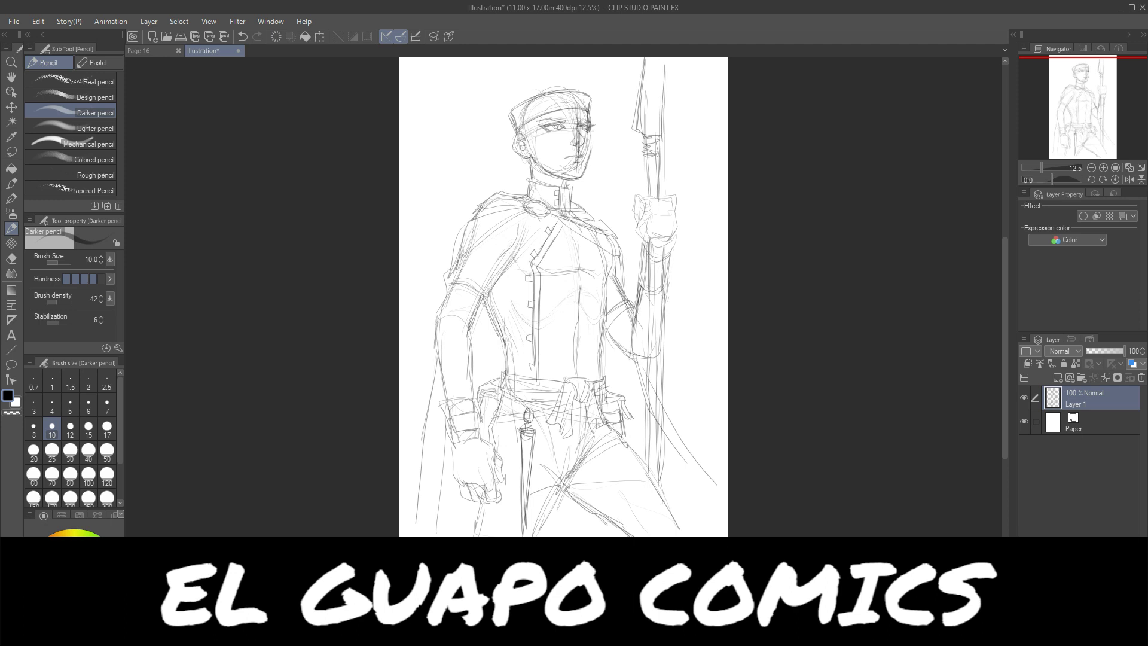
- Reinforce the back of the lowered hand, the spear arm's contour and the cape clasp
left_click_drag(451, 439, 455, 472)
mouse_move(619, 272)
left_mouse_down()
mouse_move(637, 314)
mouse_move(601, 327)
mouse_move(660, 366)
left_mouse_up()
left_click_drag(540, 208, 537, 208)
- Decorate the headband with carved ornaments and sketch long feathers fanning out from its upper edge
mouse_move(571, 96)
left_mouse_down()
mouse_move(559, 114)
mouse_move(575, 111)
mouse_move(550, 109)
left_mouse_up()
mouse_move(557, 85)
left_mouse_down()
mouse_move(557, 111)
mouse_move(584, 113)
left_mouse_up()
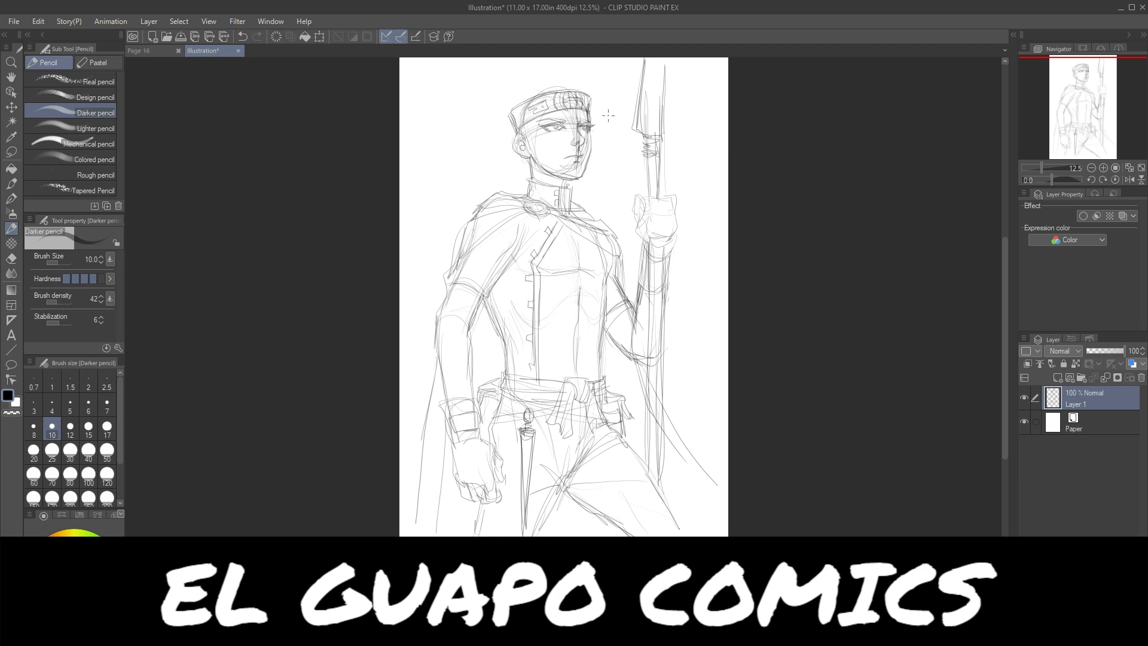
left_click_drag(590, 91, 605, 60)
mouse_move(590, 91)
left_mouse_down()
mouse_move(608, 76)
mouse_move(625, 90)
left_mouse_up()
left_click_drag(607, 76, 601, 82)
mouse_move(468, 90)
left_mouse_down()
mouse_move(501, 89)
mouse_move(513, 102)
mouse_move(452, 110)
mouse_move(538, 89)
mouse_move(555, 96)
left_mouse_up()
left_click_drag(566, 59, 566, 95)
left_click_drag(509, 58, 512, 84)
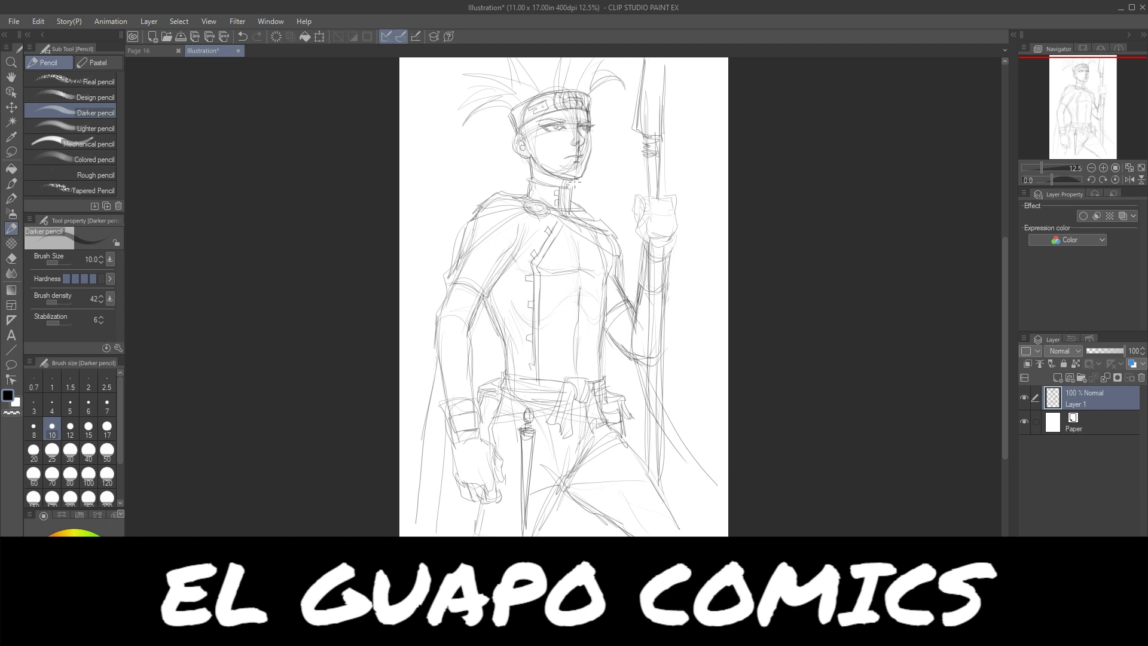
- Detail the collar, belt dagger and tunic closure, and draw a second blade with a round pommel in the lowered fist
left_click_drag(568, 178, 567, 189)
mouse_move(528, 425)
left_mouse_down()
mouse_move(534, 455)
mouse_move(525, 432)
mouse_move(521, 454)
mouse_move(539, 452)
mouse_move(524, 521)
left_mouse_up()
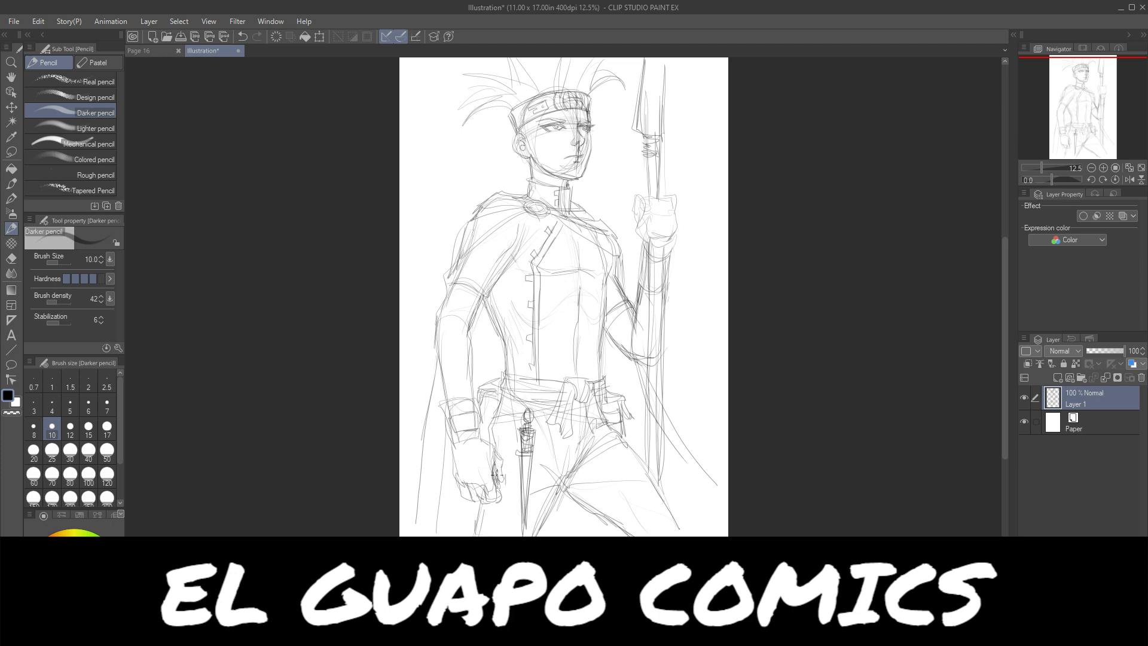
left_click_drag(501, 468, 595, 463)
mouse_move(500, 481)
left_mouse_down()
mouse_move(583, 467)
mouse_move(491, 482)
mouse_move(585, 470)
mouse_move(452, 485)
mouse_move(448, 475)
mouse_move(439, 486)
mouse_move(604, 472)
left_mouse_up()
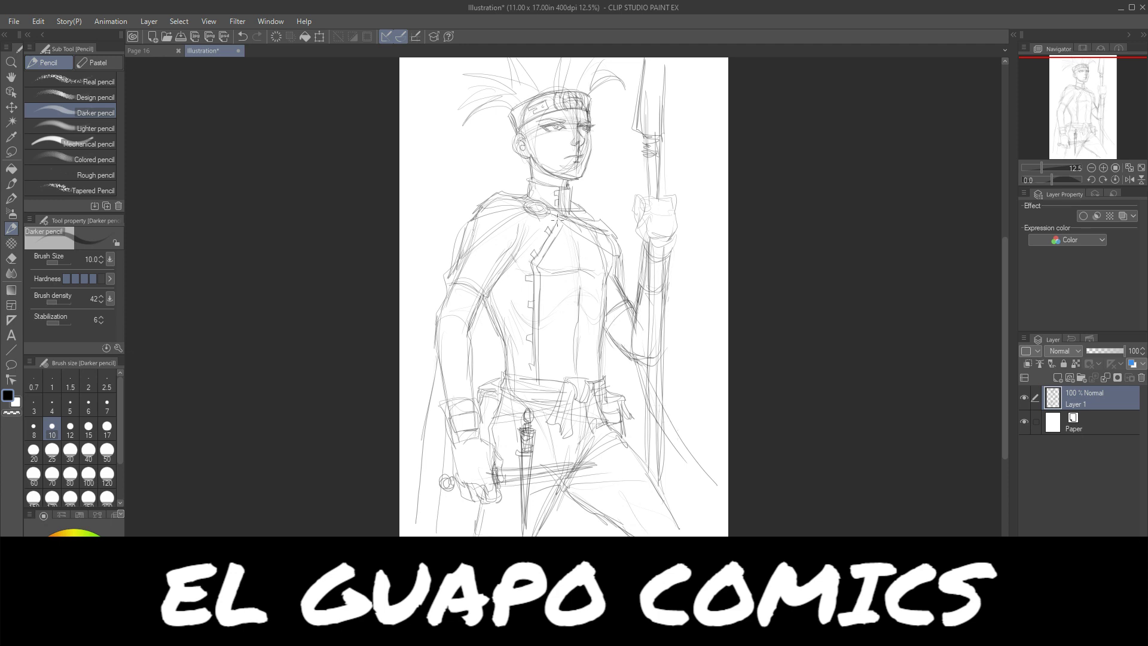
left_click_drag(560, 224, 540, 279)
- Tint the sketch layer blue, then scale the whole drawing to 91% and place it lower on the page
left_click(1133, 364)
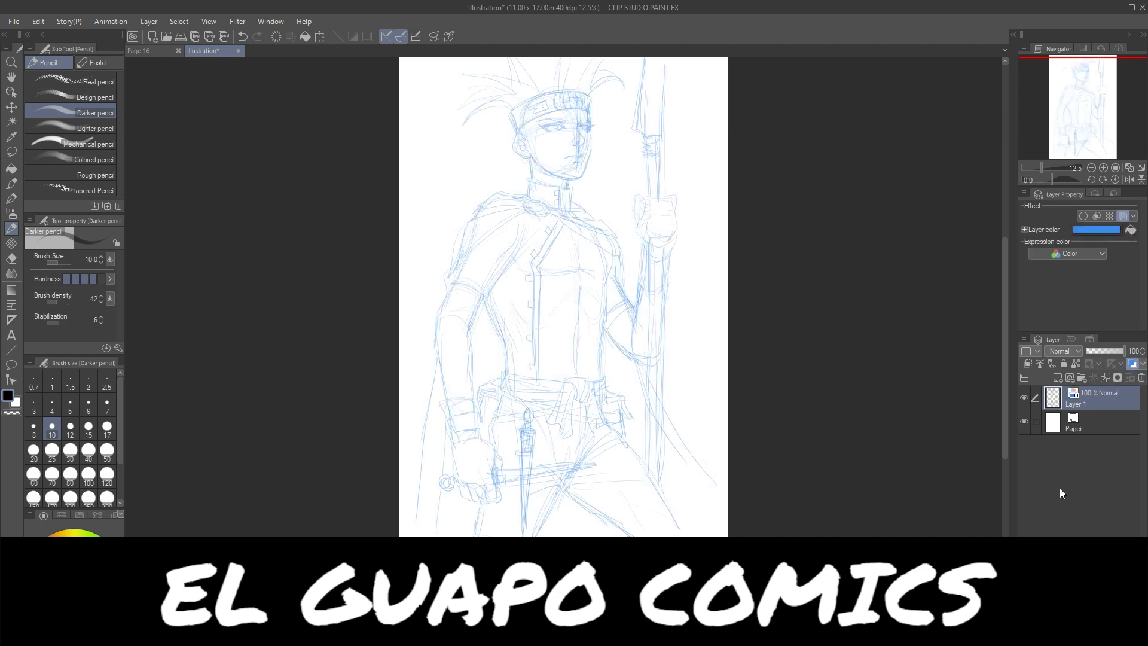
left_click(13, 201)
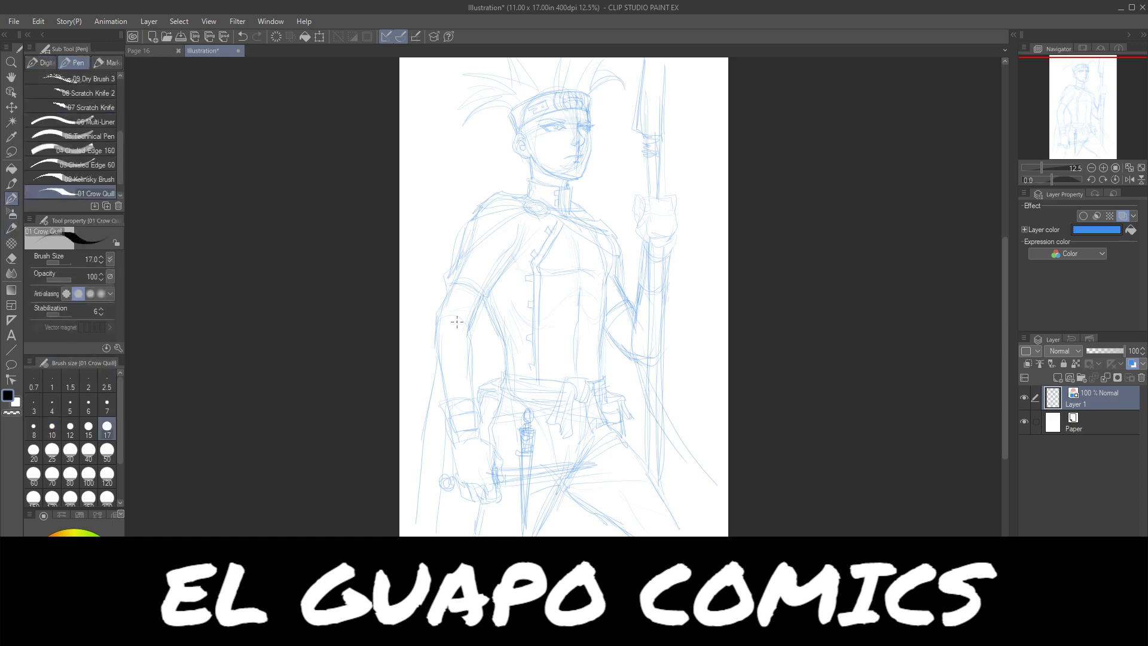
left_click(11, 152)
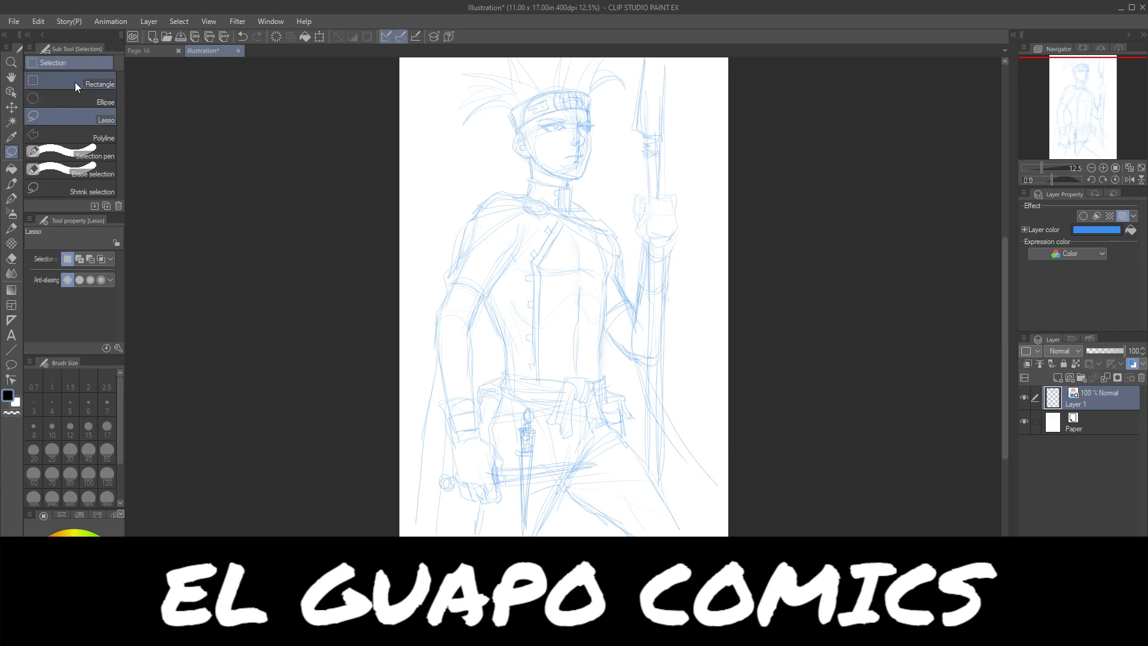
left_click(76, 87)
scroll(1002, 282, "up", 1)
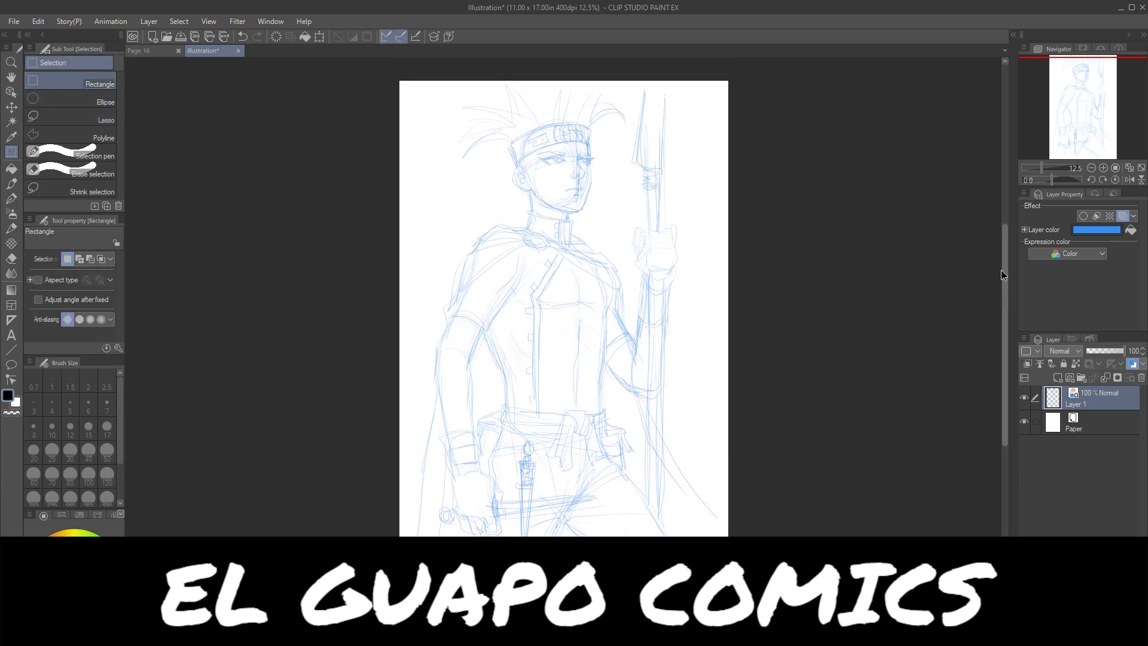
left_click_drag(390, 73, 741, 538)
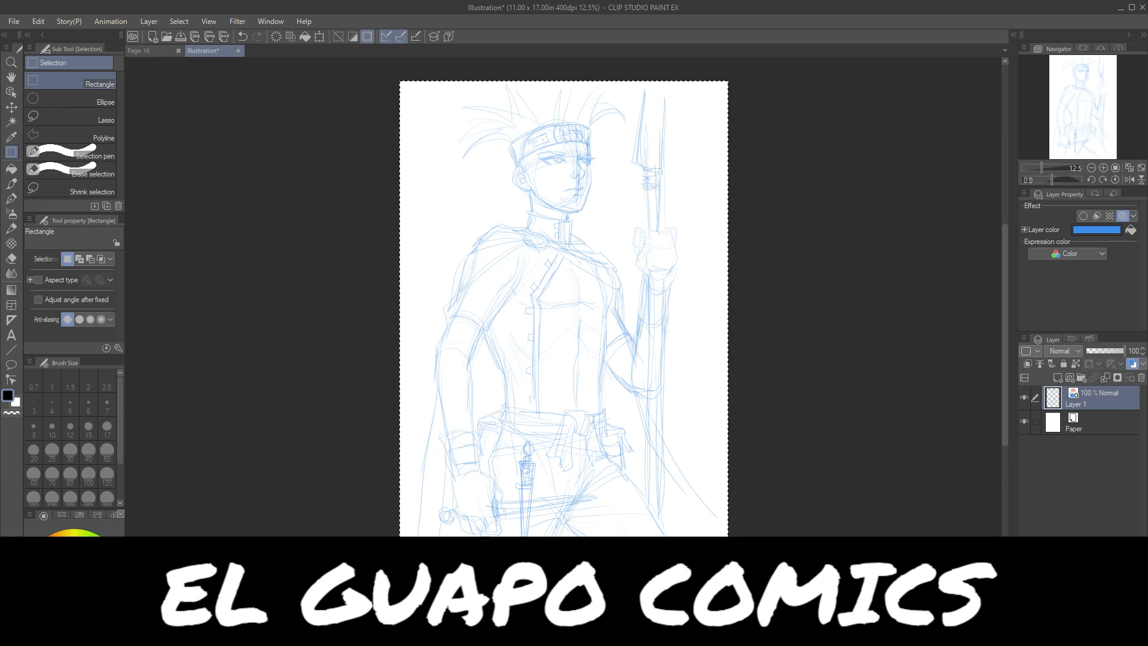
key("ctrl+t")
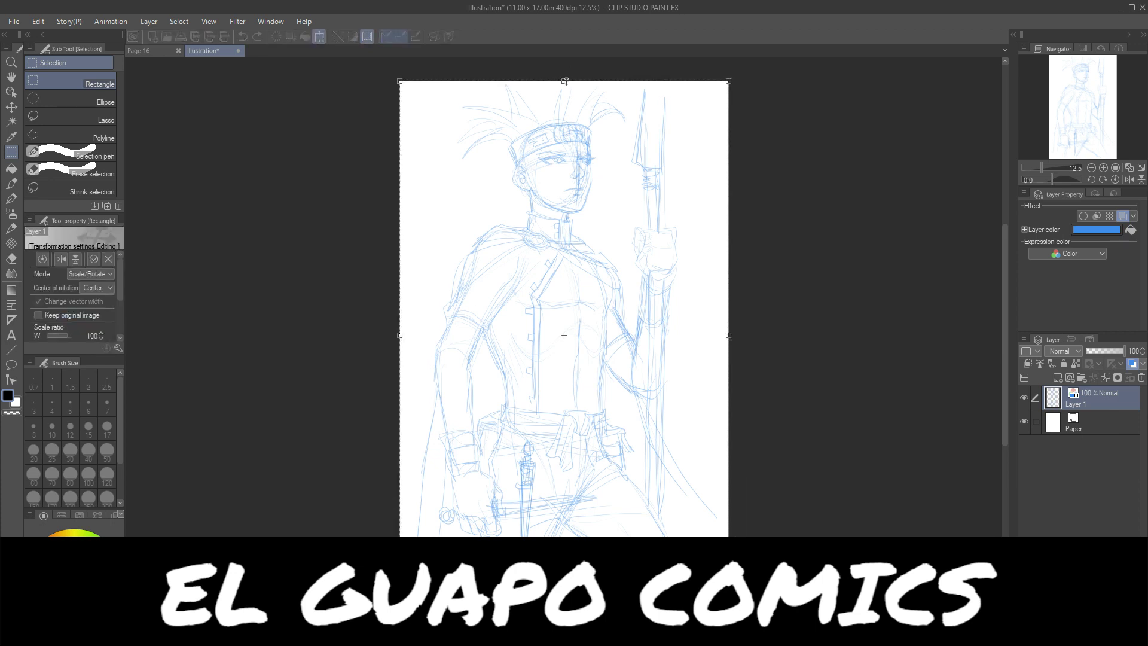
left_click_drag(567, 84, 571, 142)
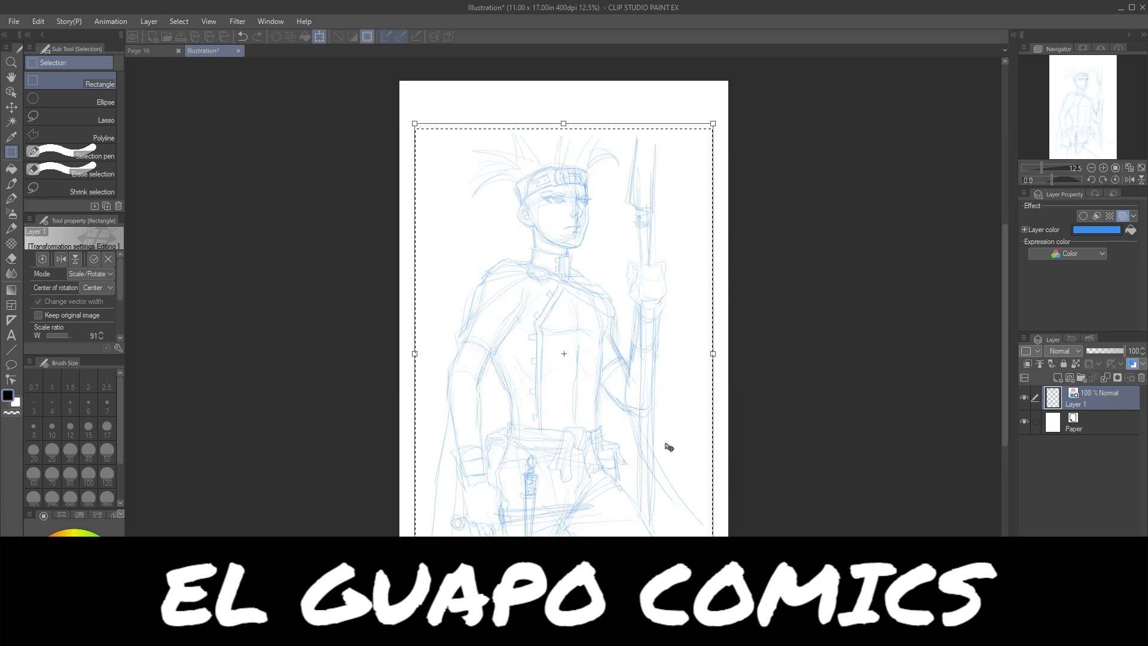
left_click_drag(666, 444, 666, 446)
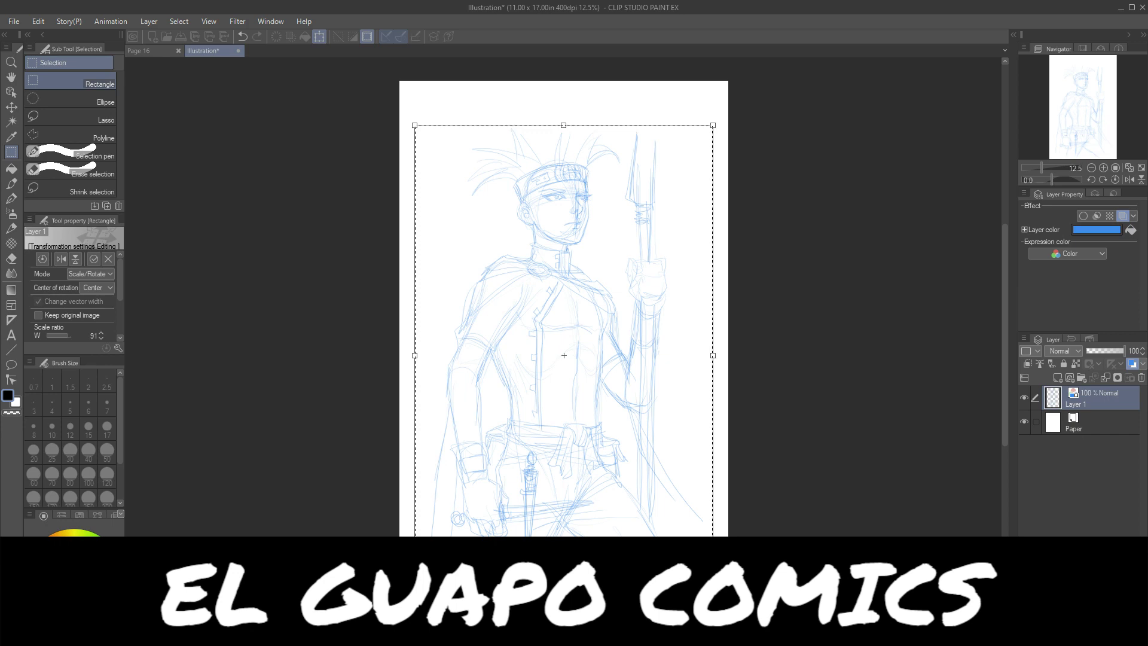
key("Return")
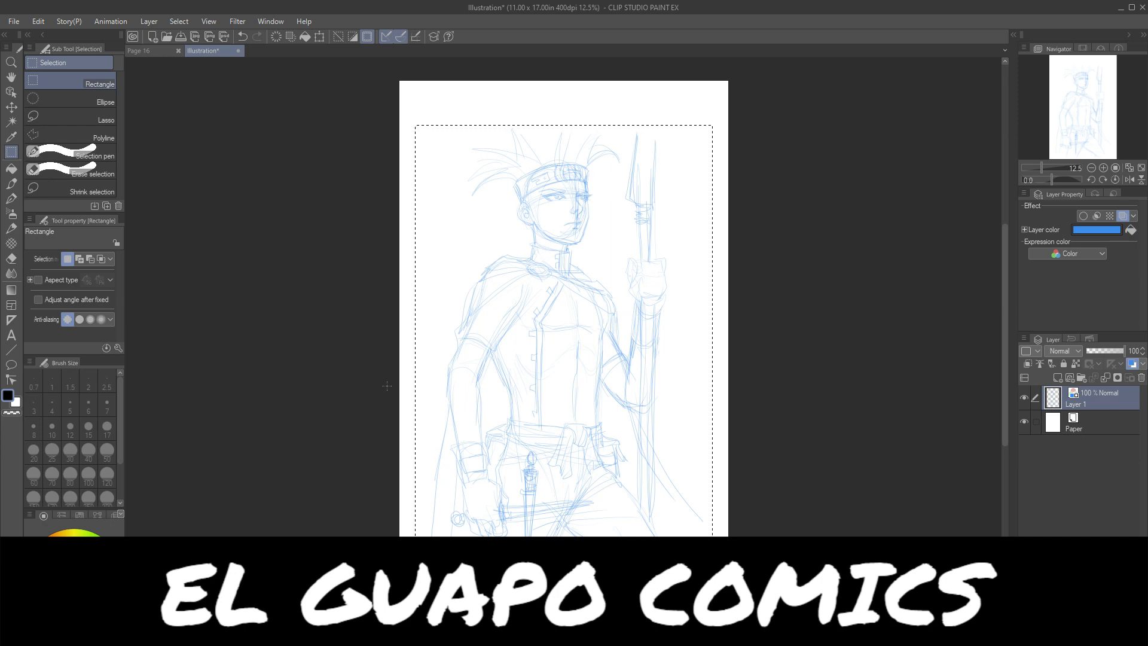
key("ctrl+c")
key("ctrl+d")
- Choose the Real G-Pen with a brush size of 12
left_click(12, 199)
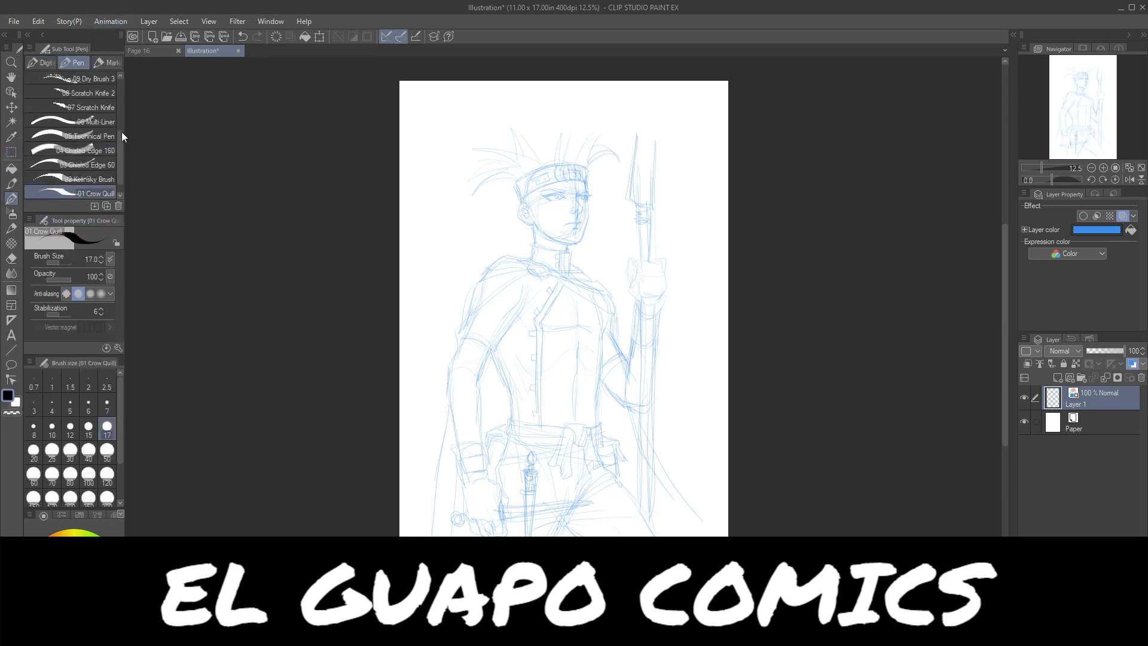
left_click_drag(122, 137, 120, 56)
left_click(109, 94)
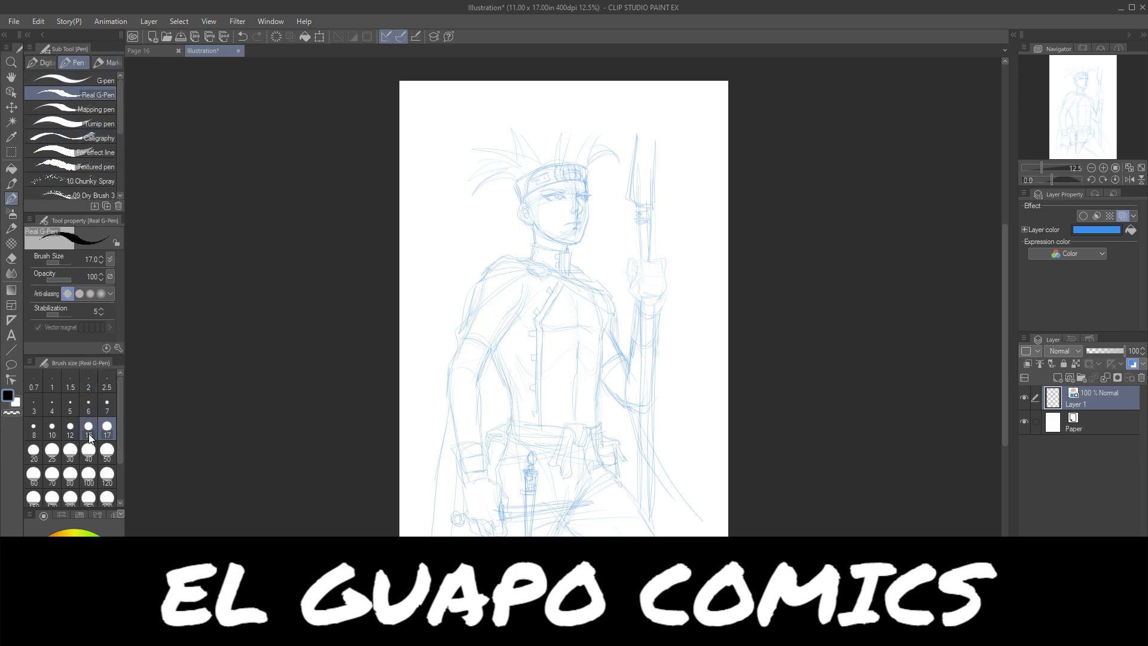
left_click(70, 429)
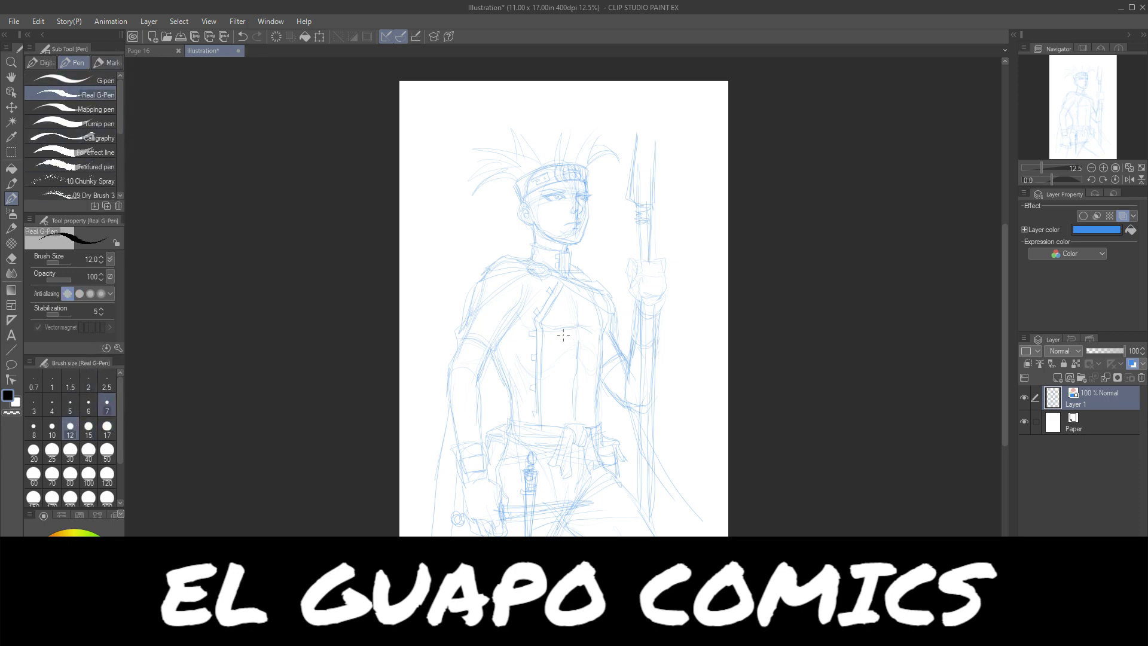
- Lower the blue sketch layer's opacity to 47% and add a new layer above it
left_click(1104, 169)
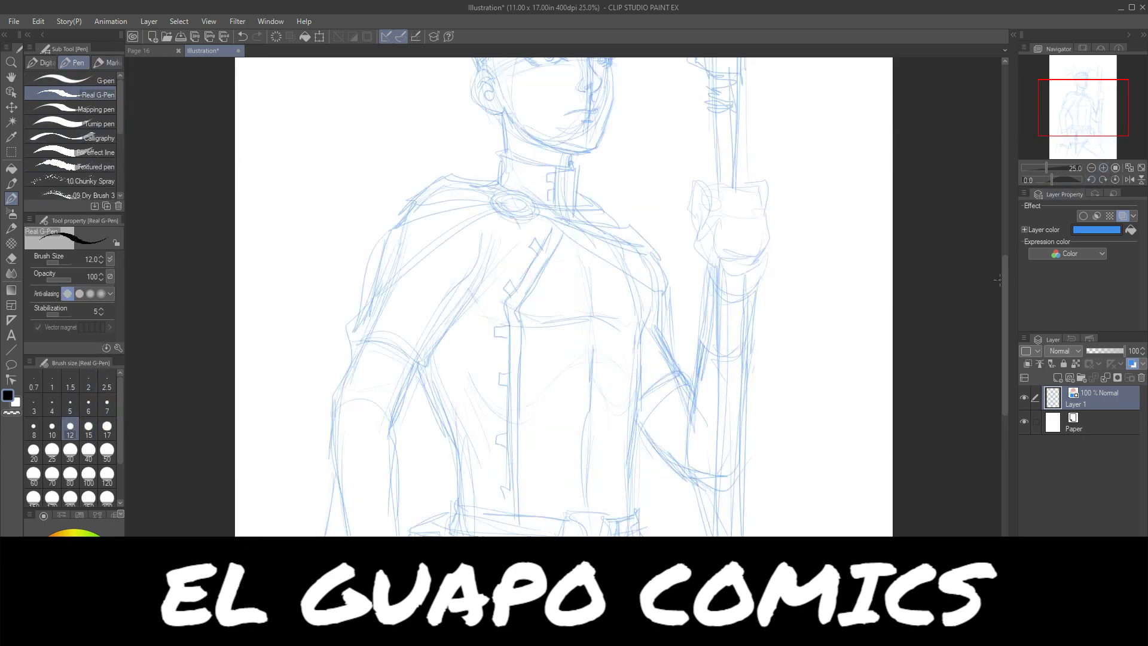
left_click_drag(1005, 281, 1004, 205)
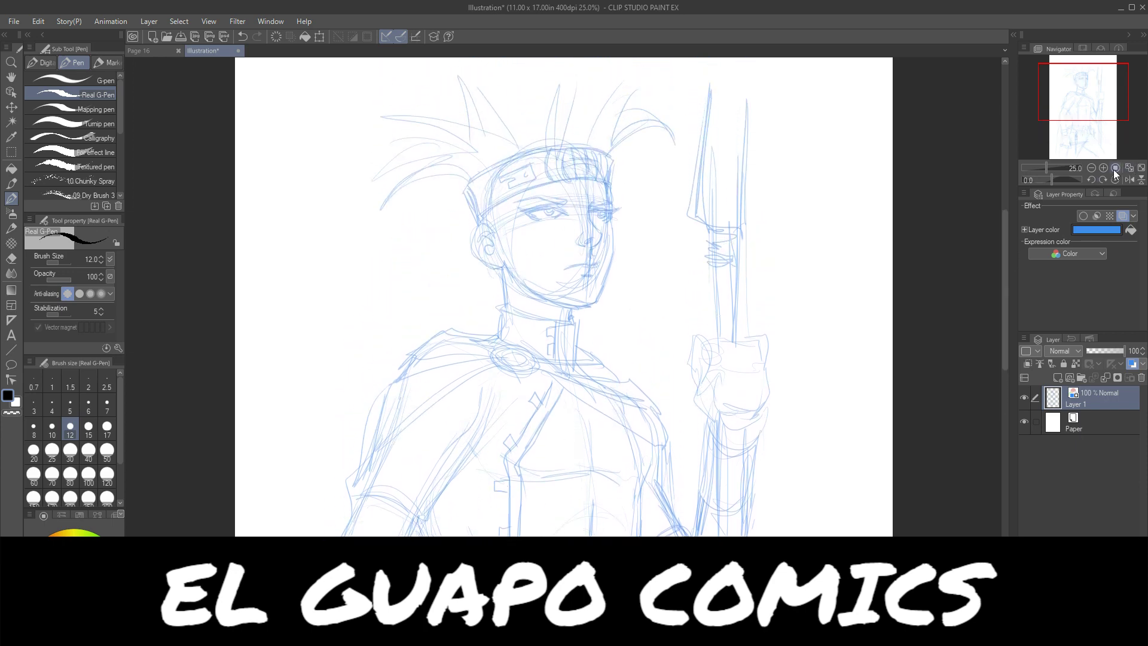
left_click(1115, 169)
left_click_drag(1010, 281, 1004, 229)
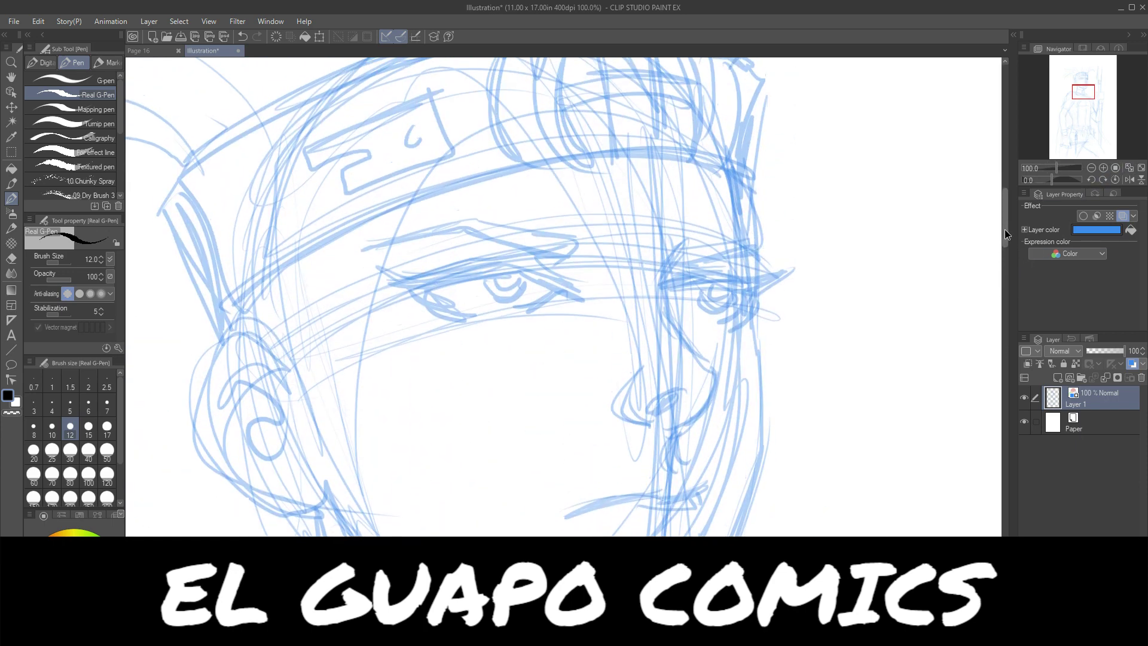
left_click(1110, 350)
left_click(1105, 350)
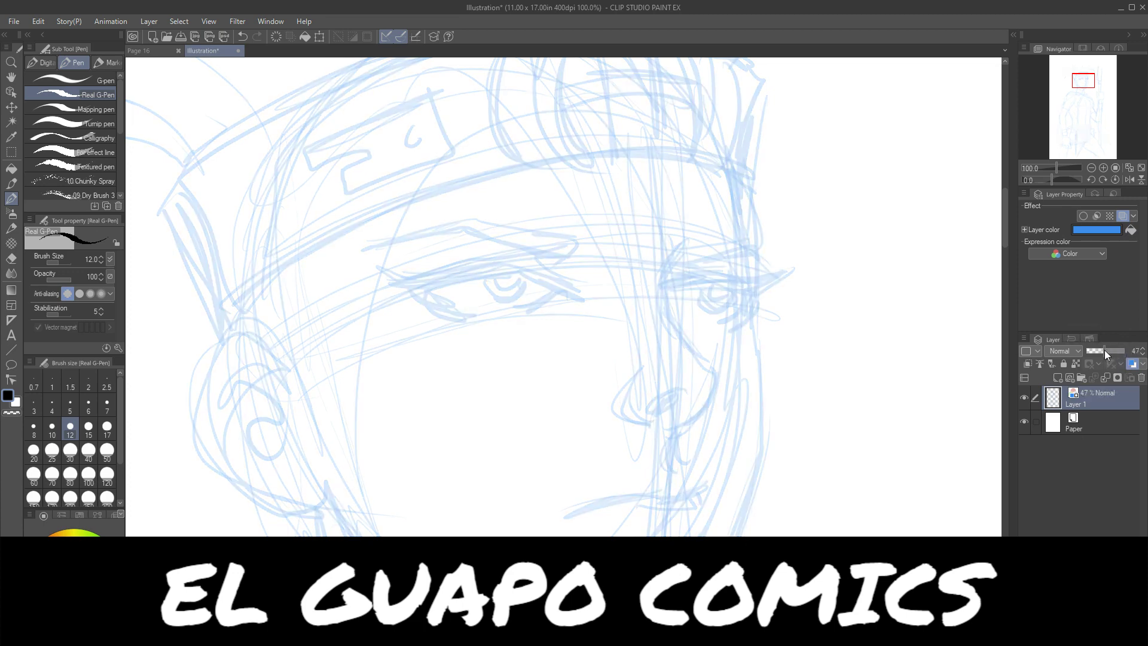
left_click(1057, 378)
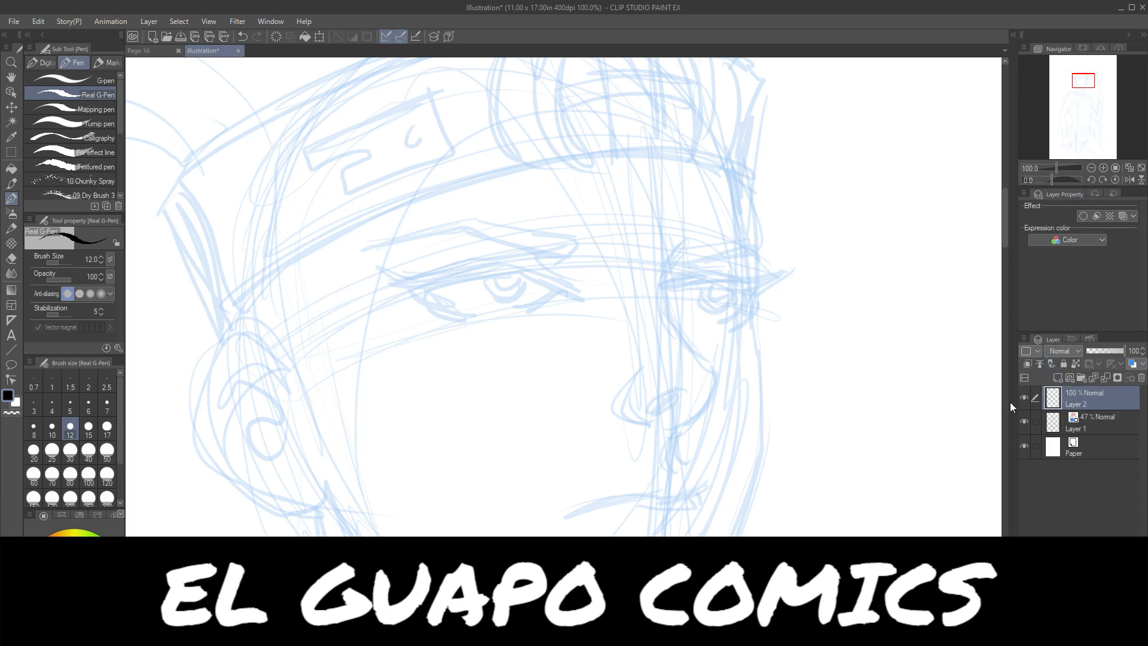
scroll(932, 424, "down", 1)
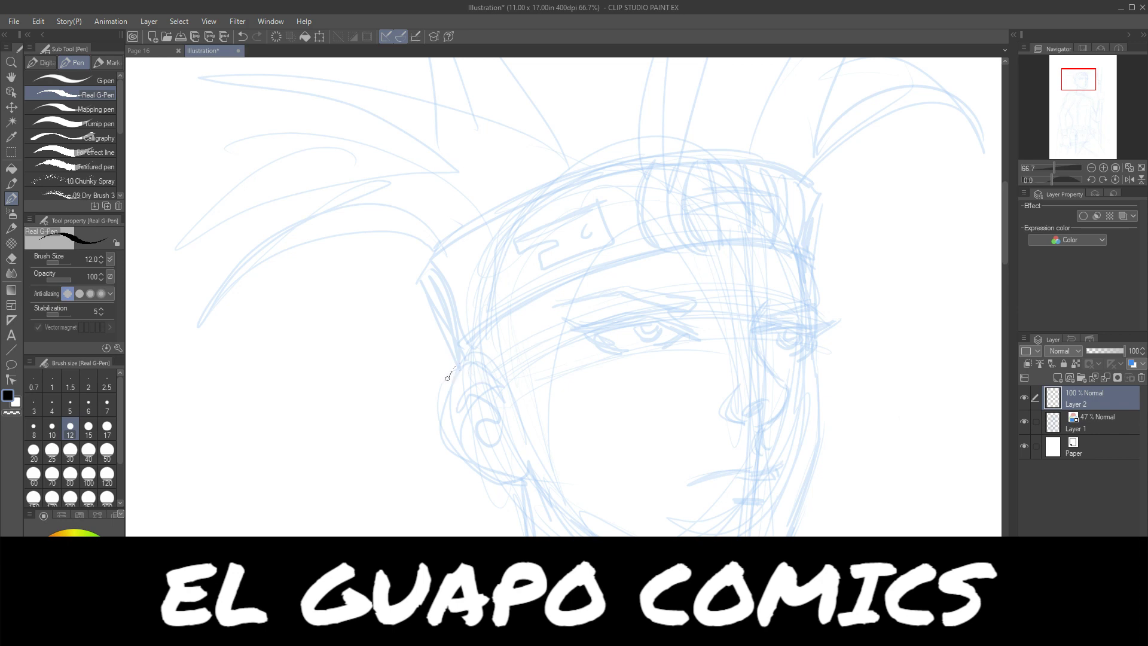
left_click_drag(446, 379, 460, 361)
left_click(52, 450)
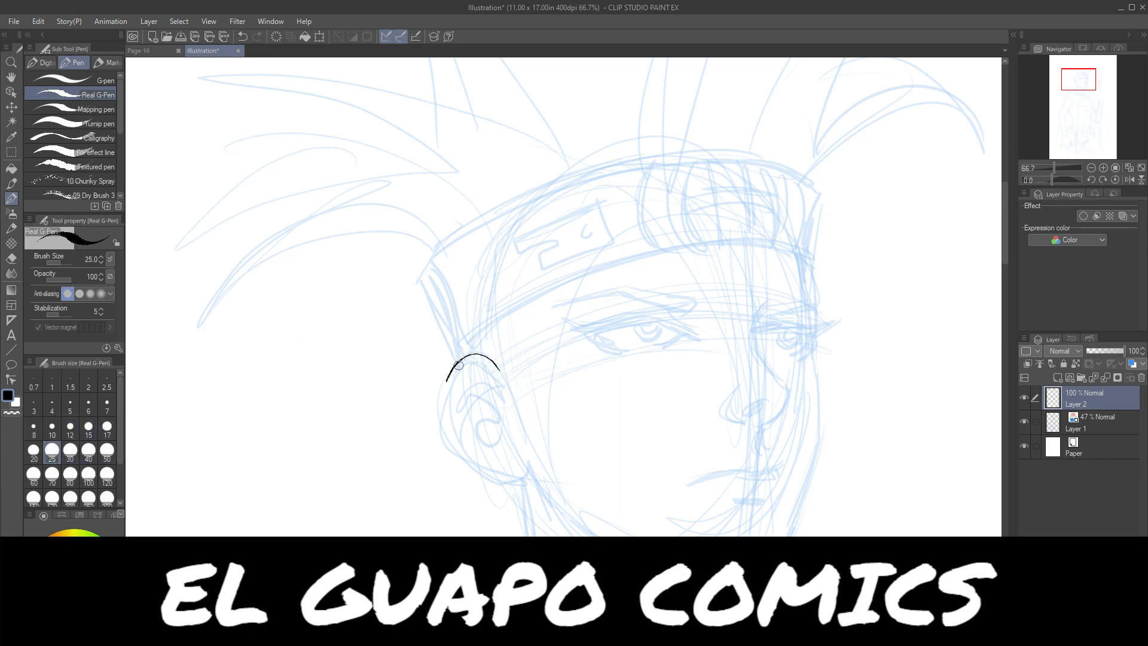
mouse_move(455, 364)
left_mouse_down()
mouse_move(442, 411)
mouse_move(459, 455)
mouse_move(512, 476)
mouse_move(526, 462)
left_mouse_up()
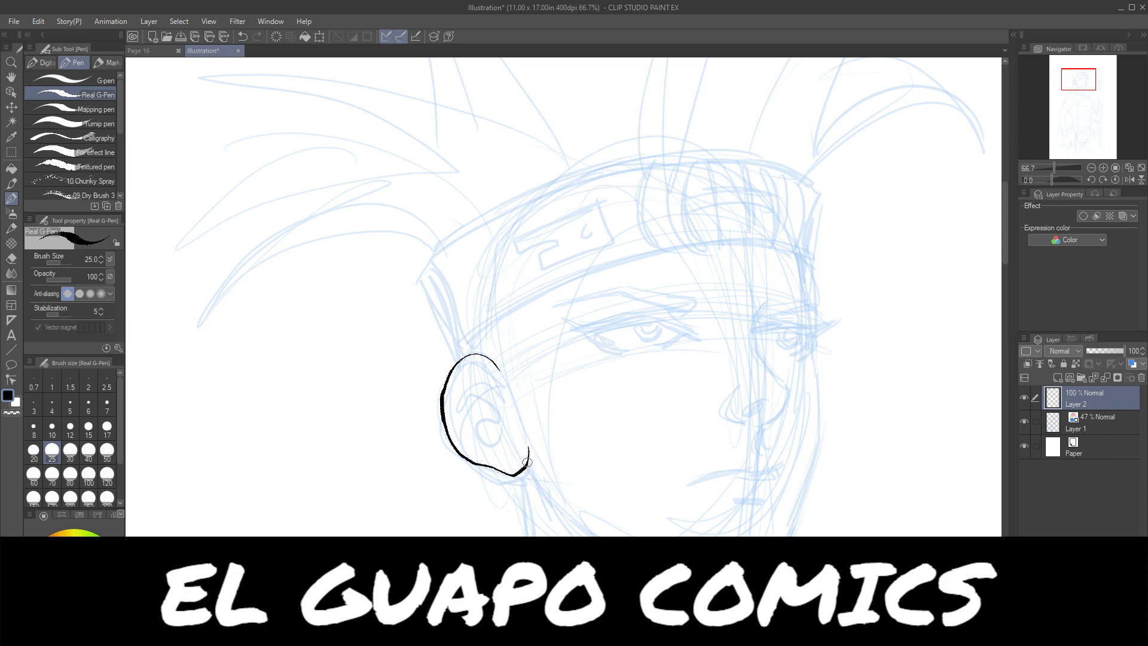
mouse_move(456, 364)
left_mouse_down()
mouse_move(475, 355)
mouse_move(501, 367)
mouse_move(513, 396)
mouse_move(468, 380)
mouse_move(495, 395)
mouse_move(491, 425)
mouse_move(510, 441)
mouse_move(495, 444)
left_mouse_up()
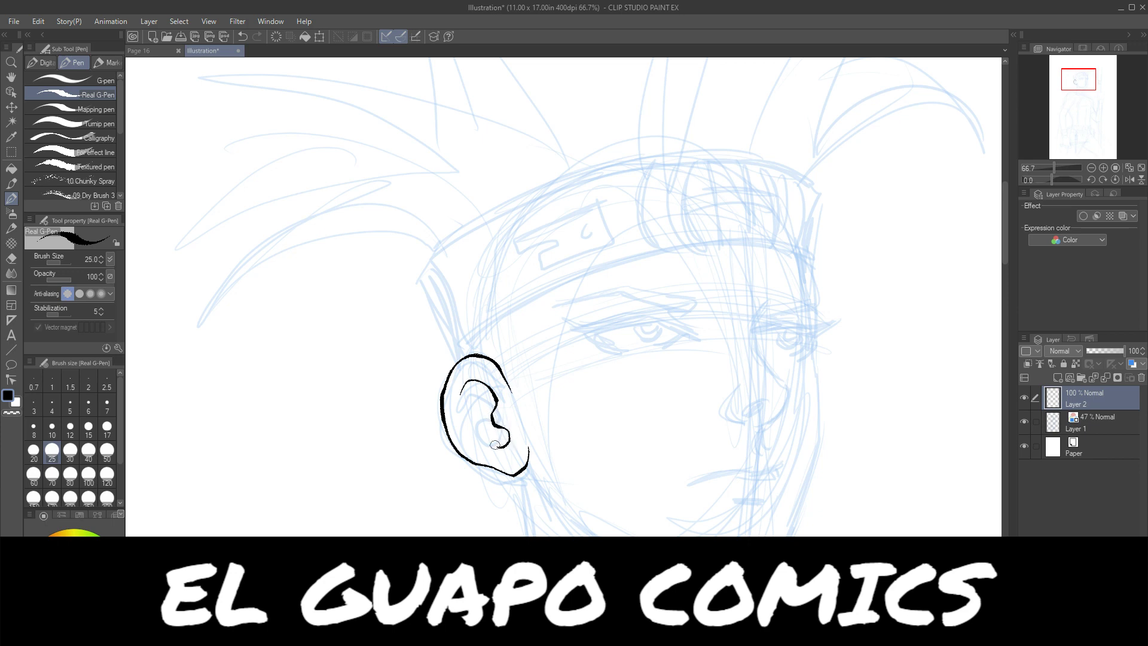
mouse_move(494, 401)
left_mouse_down()
mouse_move(478, 425)
mouse_move(495, 432)
mouse_move(480, 418)
mouse_move(486, 403)
mouse_move(482, 420)
mouse_move(491, 407)
mouse_move(487, 425)
mouse_move(499, 428)
mouse_move(476, 405)
mouse_move(493, 392)
mouse_move(496, 413)
left_mouse_up()
key("ctrl+z")
key("ctrl+z")
key("ctrl+z")
key("ctrl+z")
key("ctrl+z")
key("ctrl+z")
key("ctrl+z")
key("ctrl+z")
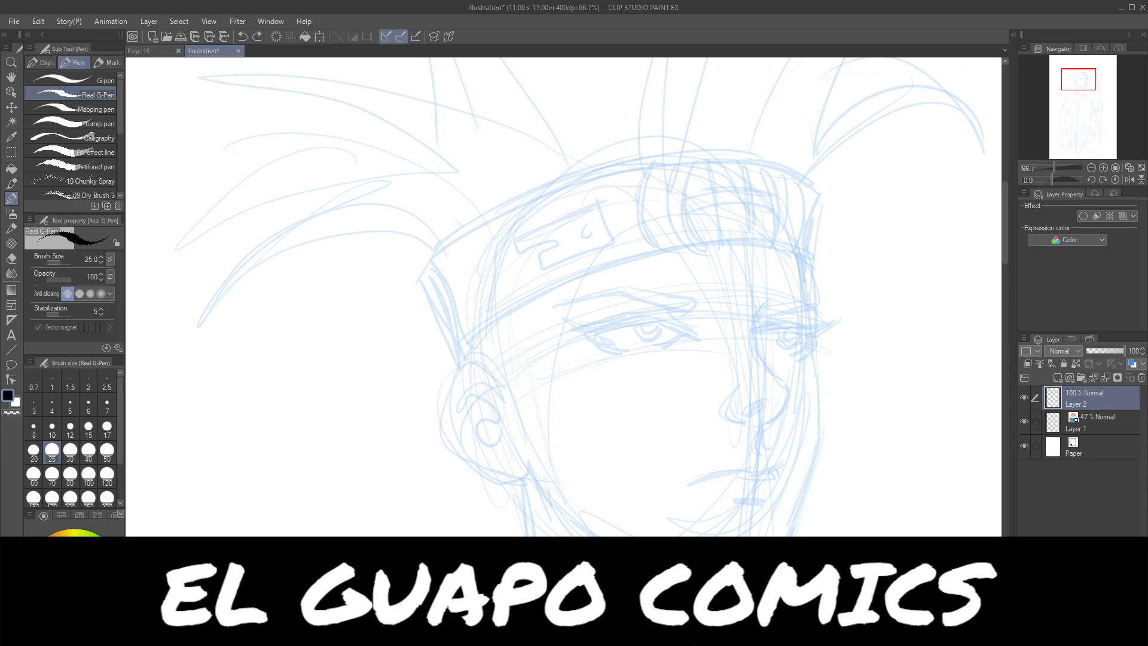
- Add a new vector layer and ink the ear outline and the far side of the face over the blue sketch
left_click(1070, 379)
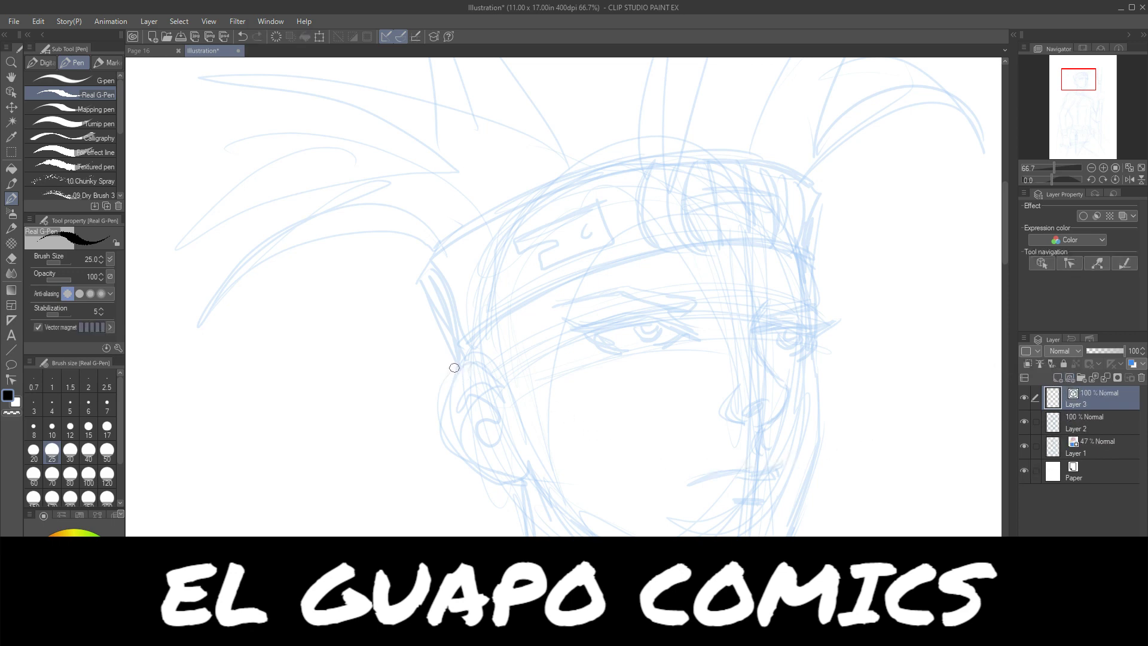
mouse_move(456, 368)
left_mouse_down()
mouse_move(445, 396)
mouse_move(470, 355)
mouse_move(502, 374)
mouse_move(446, 402)
mouse_move(453, 445)
mouse_move(506, 479)
mouse_move(530, 452)
left_mouse_up()
key("ctrl+z")
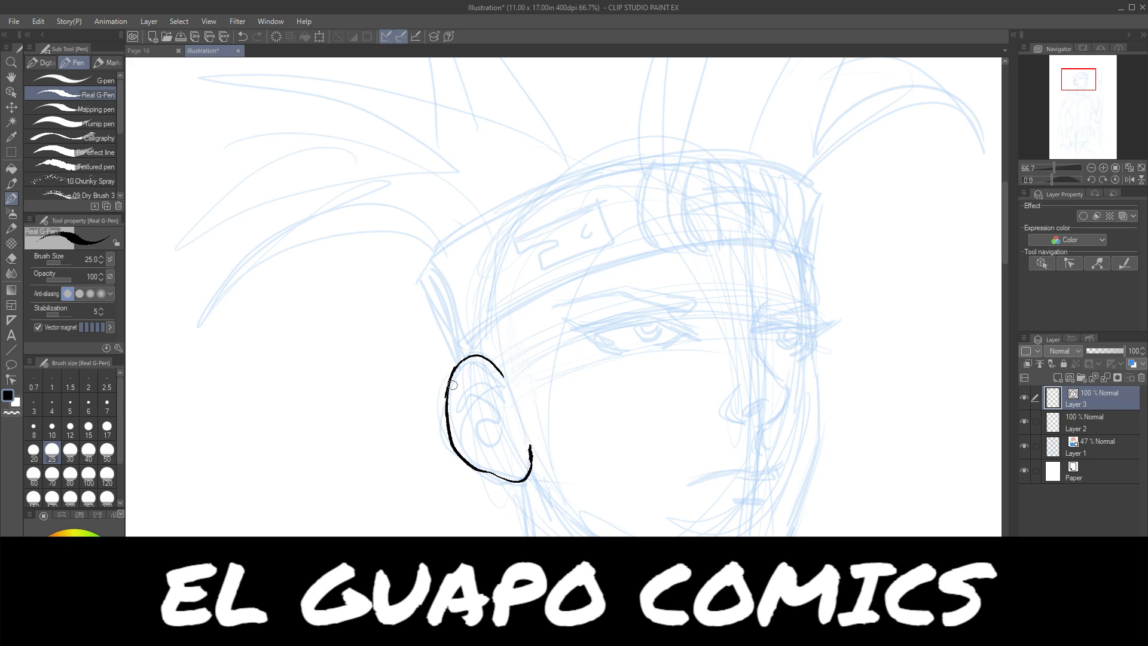
mouse_move(457, 363)
left_mouse_down()
mouse_move(448, 419)
mouse_move(458, 362)
mouse_move(490, 361)
mouse_move(505, 377)
mouse_move(473, 355)
mouse_move(516, 398)
left_mouse_up()
mouse_move(813, 260)
left_mouse_down()
mouse_move(825, 309)
mouse_move(826, 445)
mouse_move(778, 537)
left_mouse_up()
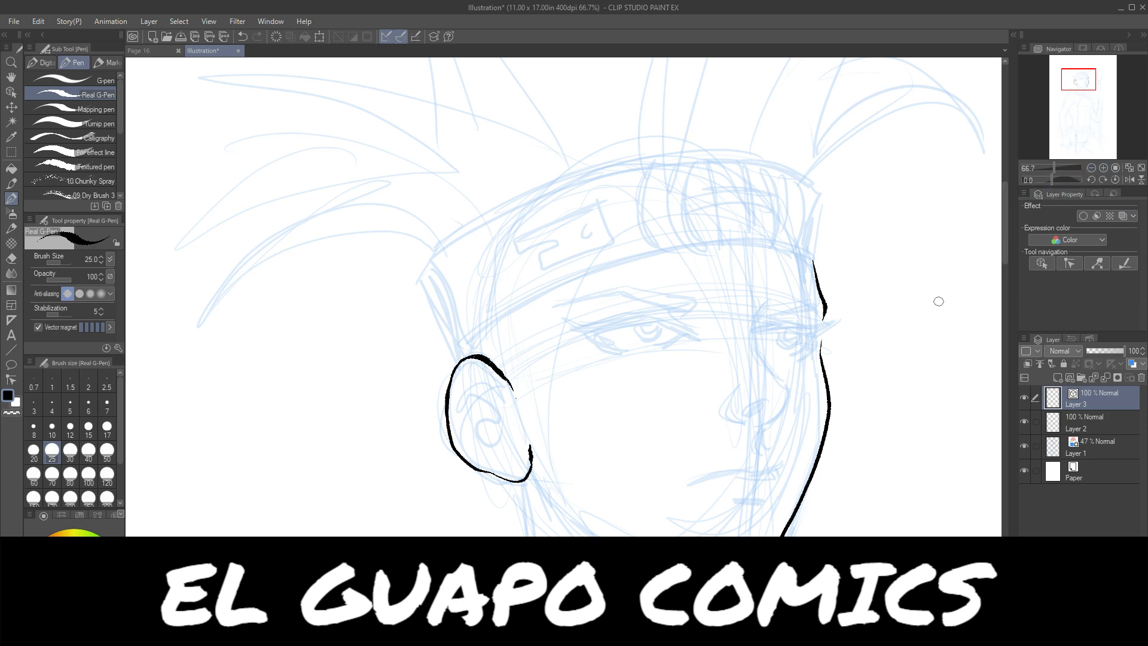
- Ink the chin, both sides of the neck and the curved upper edge of the collar
scroll(909, 335, "up", 2)
scroll(909, 336, "down", 3)
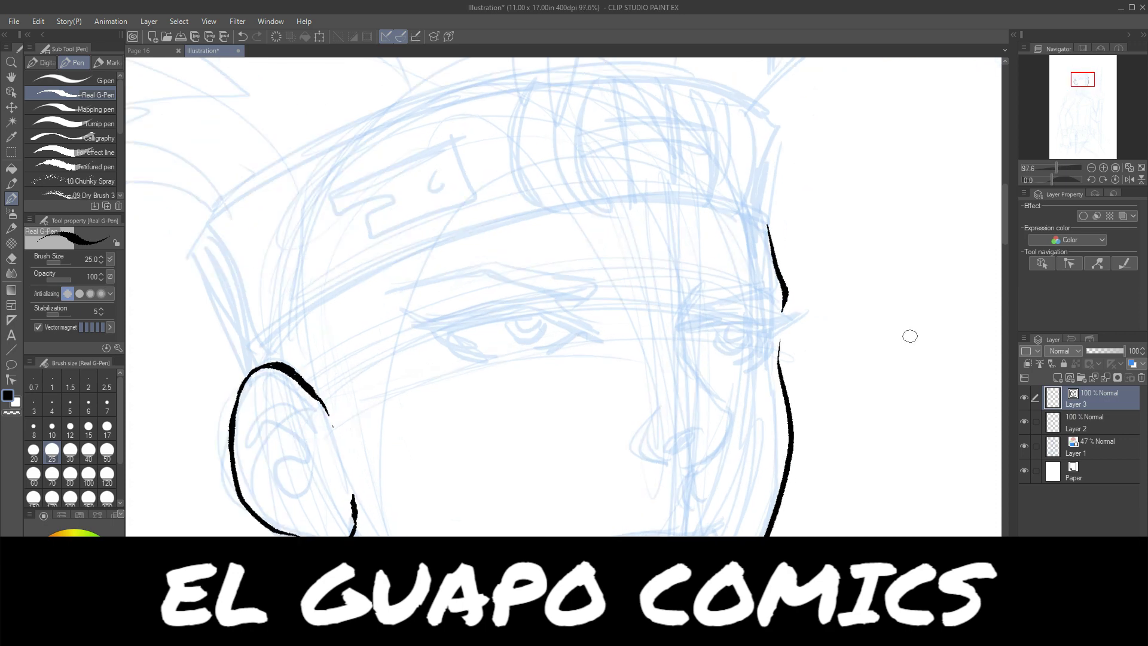
left_click_drag(1003, 242, 1003, 261)
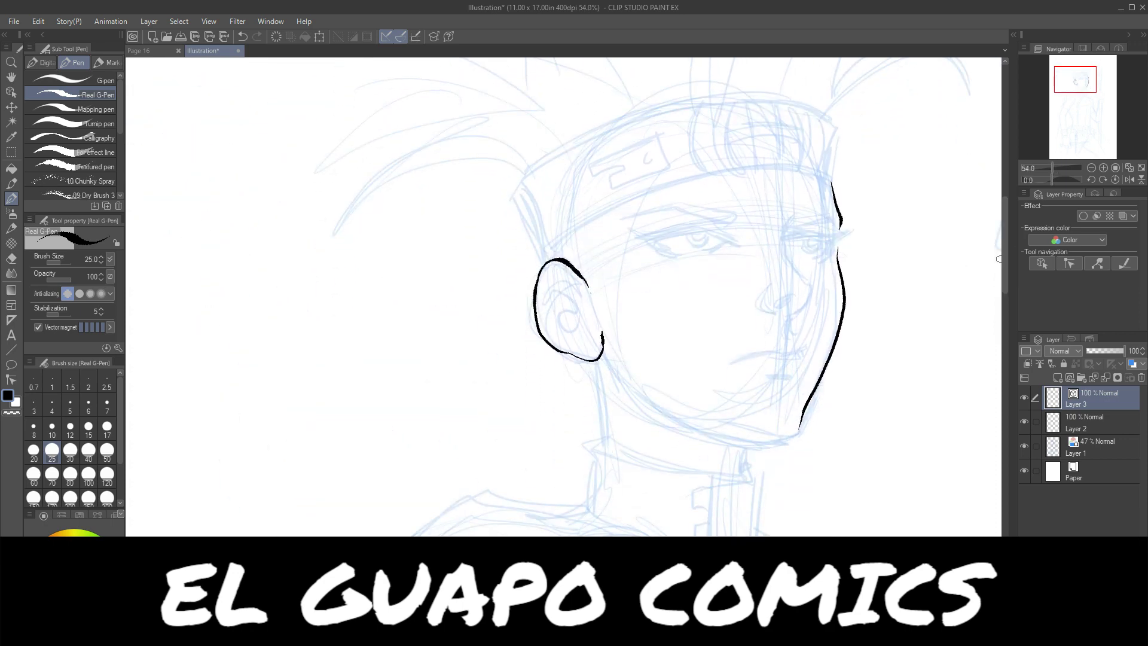
mouse_move(804, 409)
left_mouse_down()
mouse_move(783, 443)
mouse_move(730, 445)
mouse_move(743, 464)
left_mouse_up()
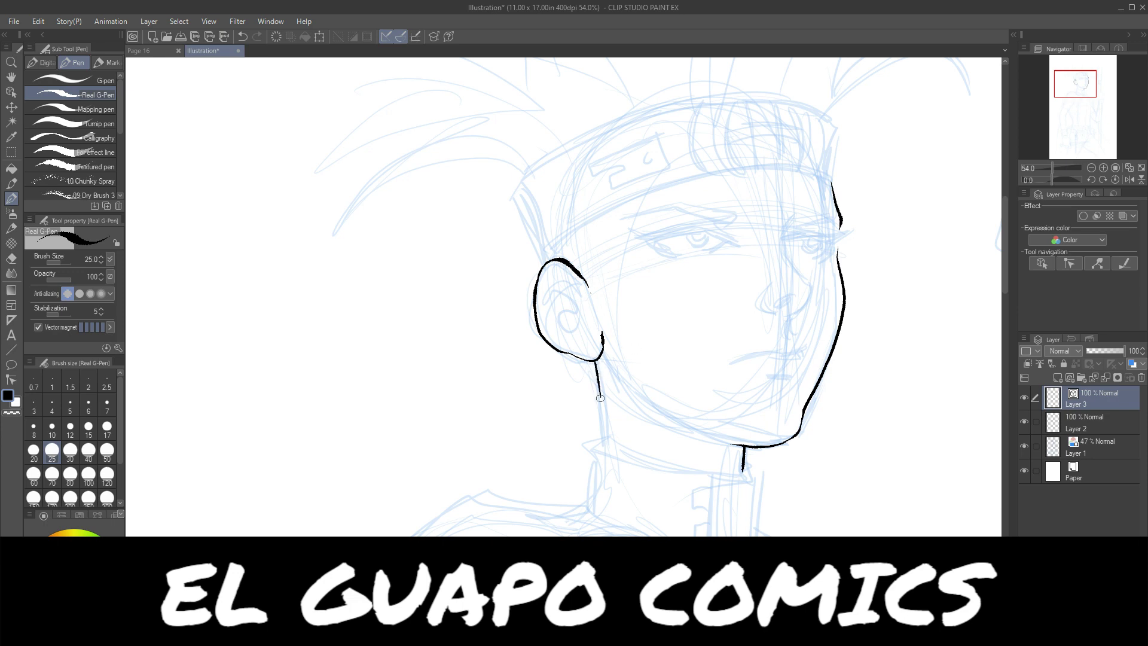
left_click_drag(595, 361, 605, 434)
left_click_drag(599, 361, 602, 407)
mouse_move(598, 361)
left_mouse_down()
mouse_move(609, 470)
mouse_move(613, 445)
mouse_move(601, 404)
mouse_move(602, 477)
mouse_move(649, 519)
mouse_move(661, 492)
mouse_move(620, 454)
mouse_move(738, 474)
left_mouse_up()
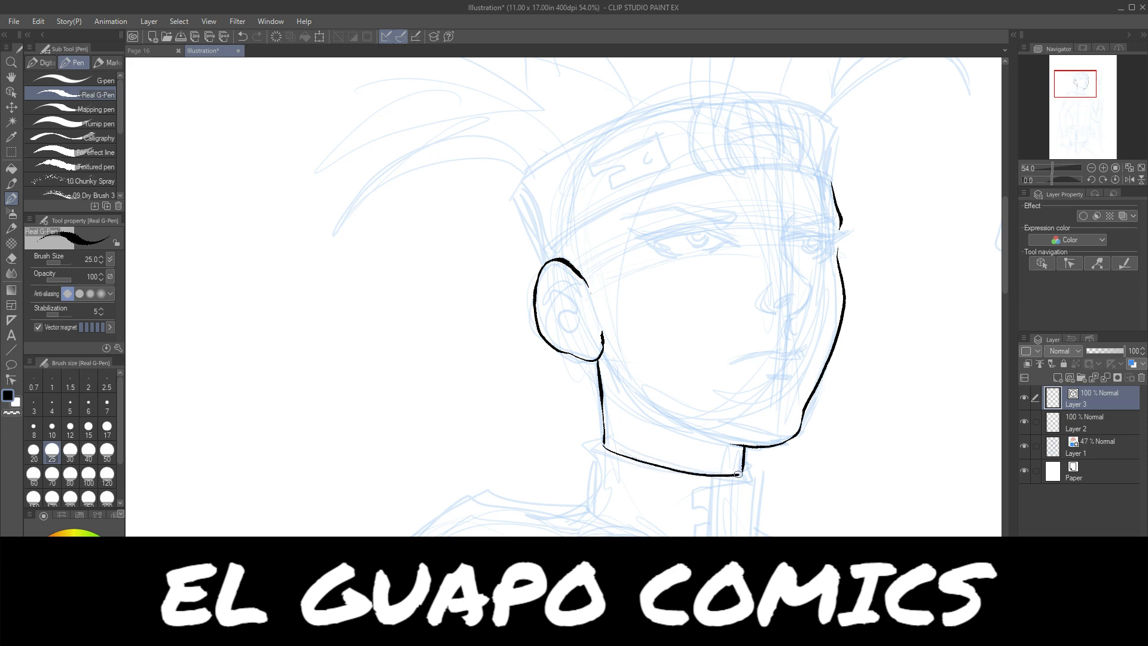
- Ink the collar's outer sides, its front opening and the small square clasps along it
mouse_move(601, 437)
left_mouse_down()
mouse_move(588, 448)
mouse_move(590, 504)
left_mouse_up()
mouse_move(747, 460)
left_mouse_down()
mouse_move(757, 477)
mouse_move(750, 535)
left_mouse_up()
mouse_move(708, 476)
left_mouse_down()
mouse_move(697, 496)
mouse_move(707, 530)
mouse_move(696, 533)
left_mouse_up()
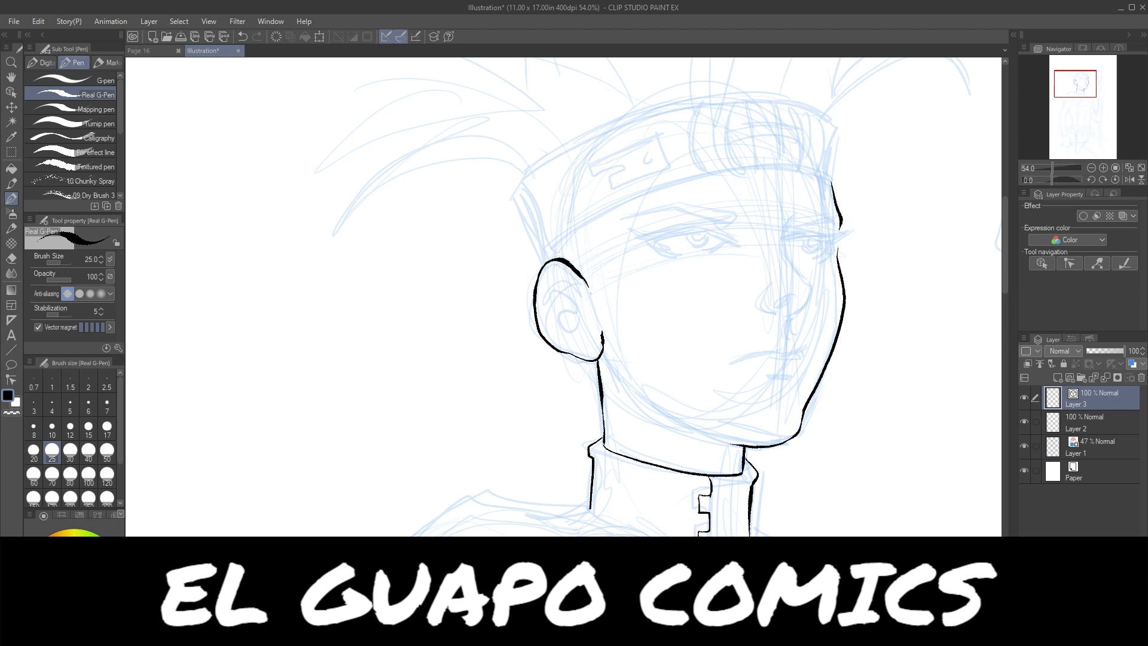
left_click_drag(710, 490, 709, 534)
left_click_drag(703, 498, 708, 513)
- Ink the near jawline from the earlobe down to the chin with tapering overlapping strokes
mouse_move(602, 336)
left_mouse_down()
mouse_move(611, 367)
mouse_move(607, 358)
mouse_move(664, 429)
left_mouse_up()
left_click_drag(613, 366, 675, 435)
mouse_move(626, 385)
left_mouse_down()
mouse_move(667, 426)
mouse_move(756, 445)
mouse_move(689, 437)
mouse_move(763, 447)
left_mouse_up()
key("ctrl+z")
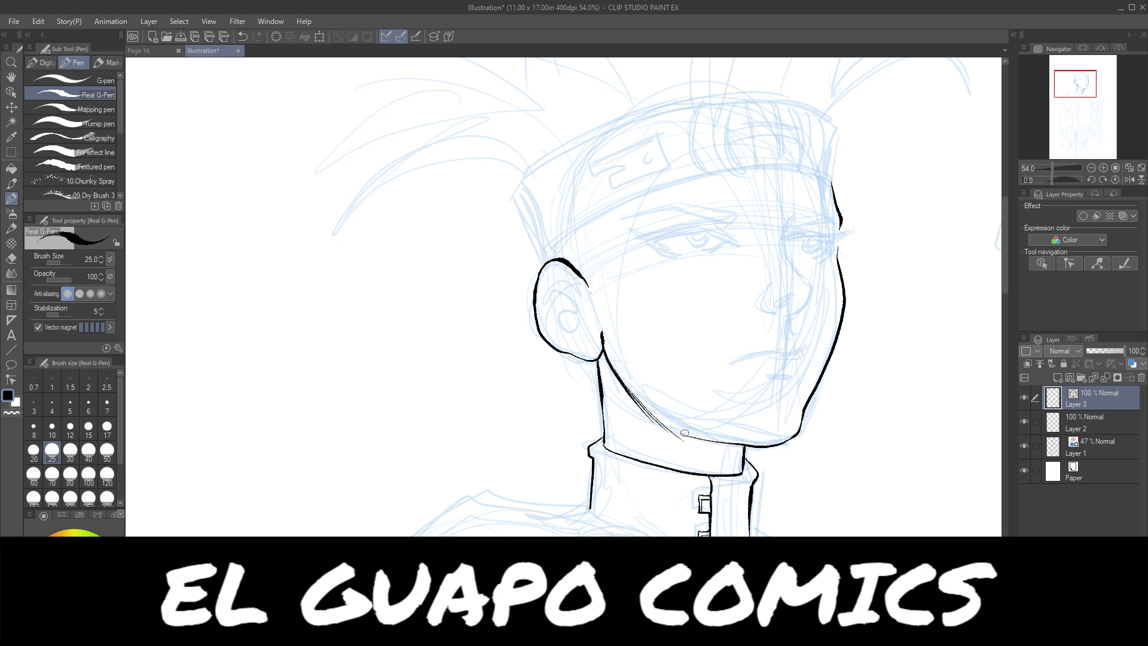
mouse_move(683, 433)
left_mouse_down()
mouse_move(784, 444)
mouse_move(769, 446)
mouse_move(798, 433)
mouse_move(784, 444)
left_mouse_up()
- Ink the ear's inner folds and dark hollow, and hatch the ear shadow with brush size 15
mouse_move(546, 297)
left_mouse_down()
mouse_move(582, 336)
mouse_move(567, 297)
mouse_move(558, 312)
mouse_move(578, 326)
mouse_move(558, 317)
mouse_move(564, 302)
mouse_move(568, 321)
mouse_move(575, 297)
mouse_move(561, 310)
mouse_move(564, 298)
mouse_move(571, 320)
mouse_move(578, 291)
left_mouse_up()
left_click(89, 428)
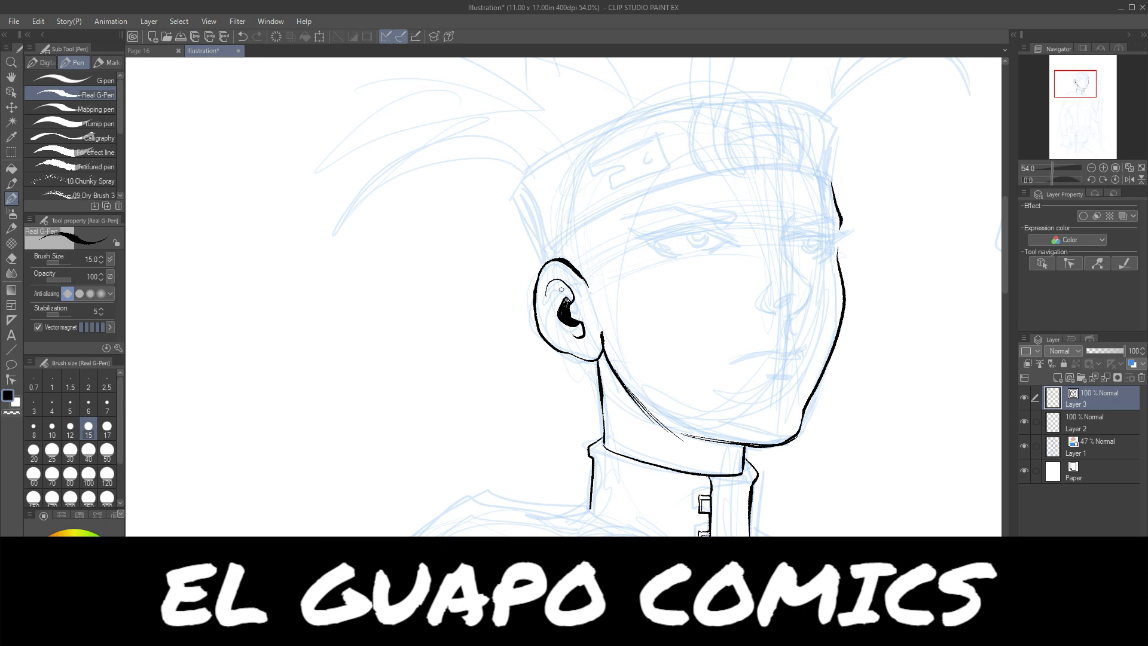
mouse_move(548, 320)
left_mouse_down()
mouse_move(568, 337)
mouse_move(583, 341)
mouse_move(586, 330)
left_mouse_up()
left_click_drag(546, 296, 571, 289)
- Thicken the neck and chin lines and add short hatching in front of the earlobe
left_click_drag(600, 359, 603, 430)
left_click_drag(798, 437, 788, 436)
left_click_drag(600, 309, 601, 337)
left_click_drag(606, 314, 602, 340)
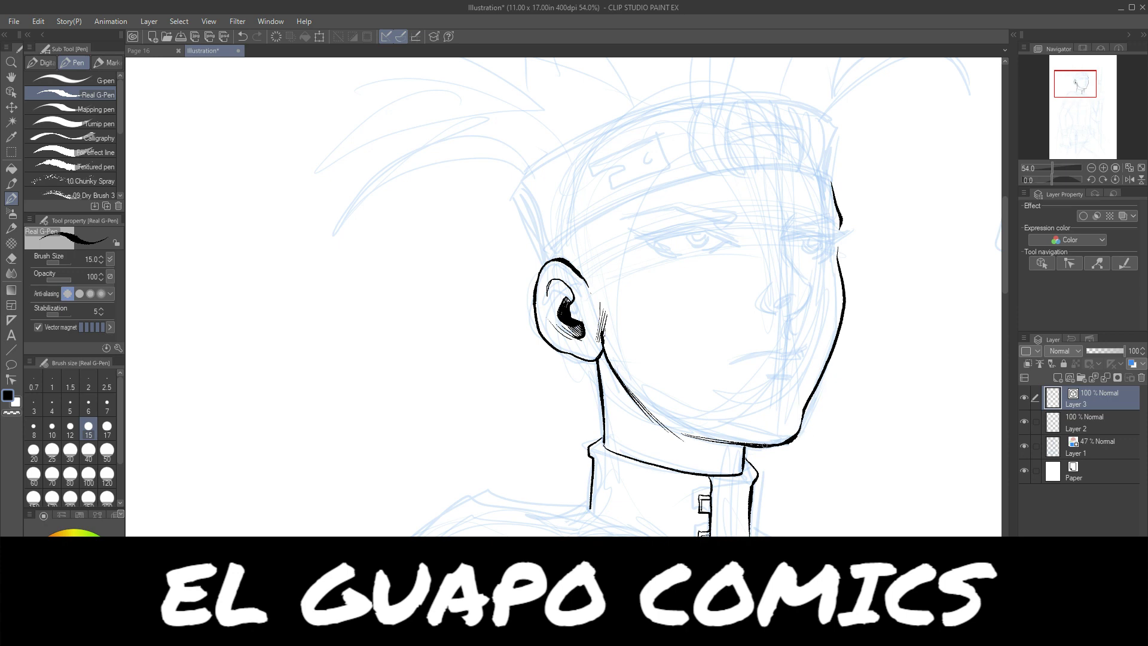
- Ink the oval outline of the cape brooch below the collar, weighting its lower edge
left_click_drag(1004, 279, 1003, 290)
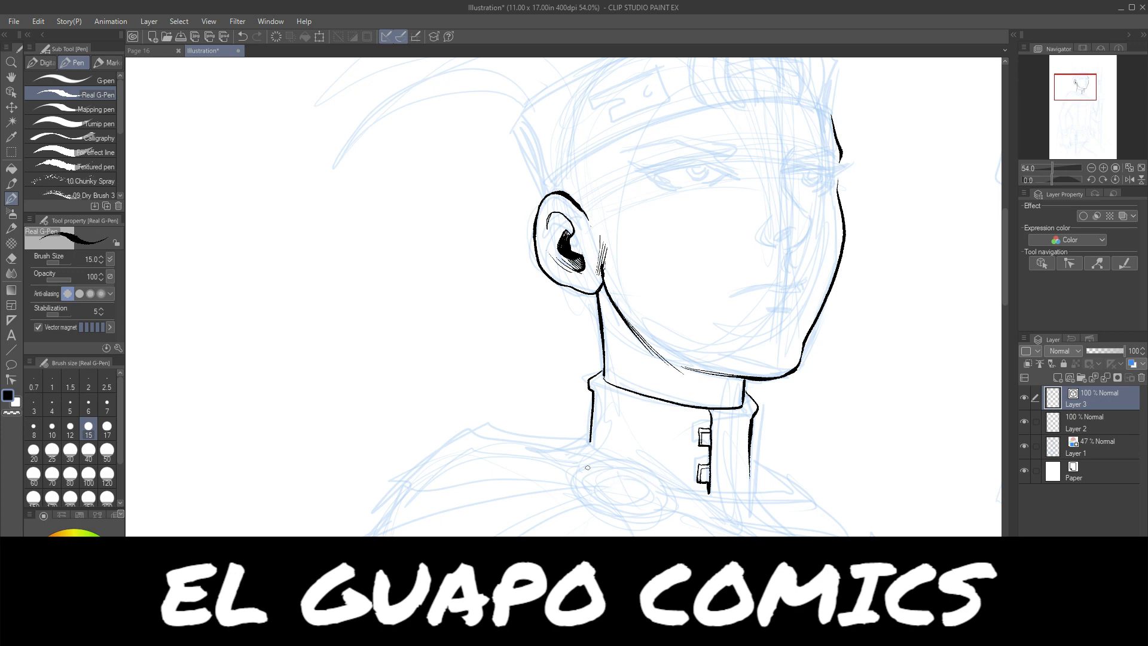
mouse_move(573, 482)
left_mouse_down()
mouse_move(600, 459)
mouse_move(650, 464)
mouse_move(678, 493)
mouse_move(662, 519)
left_mouse_up()
mouse_move(573, 480)
left_mouse_down()
mouse_move(599, 514)
mouse_move(626, 523)
mouse_move(676, 507)
mouse_move(638, 522)
mouse_move(599, 513)
left_mouse_up()
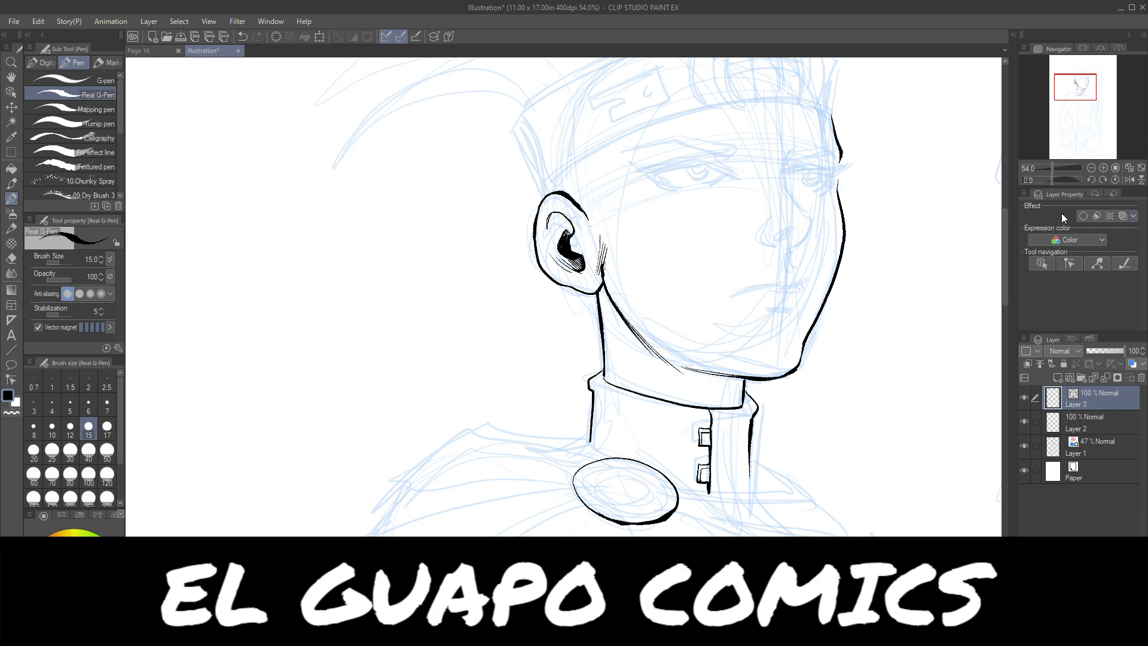
- Bring up the reference image in the Sub View and ink the brooch's inner rim and crossed X emblem
left_click(1083, 47)
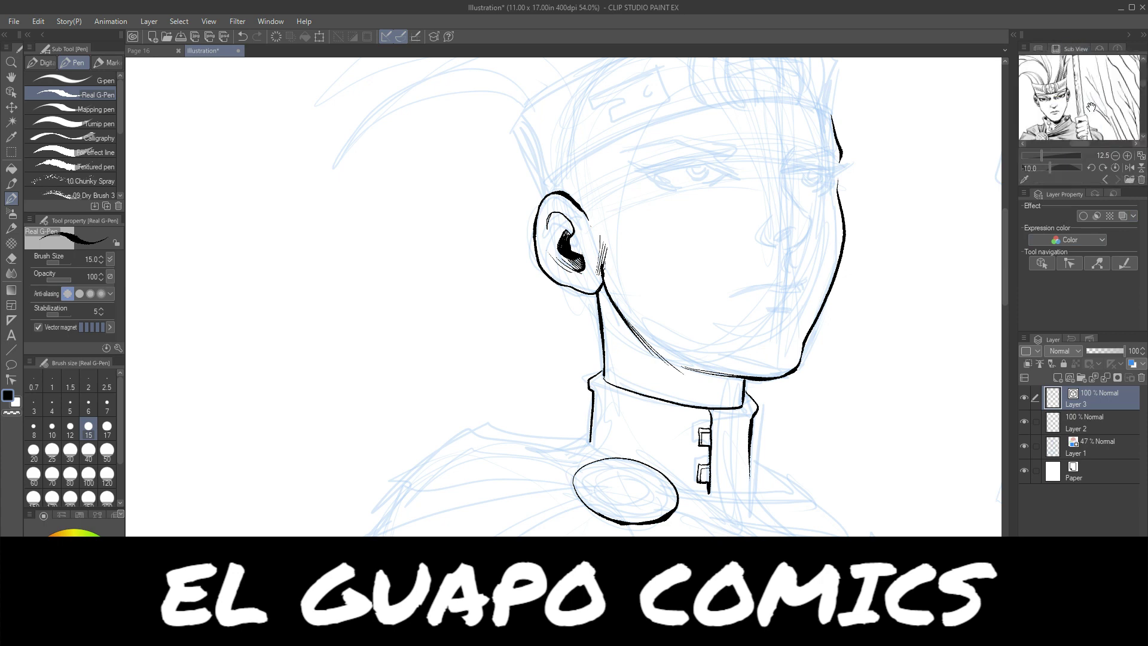
left_click_drag(1091, 106, 1095, 104)
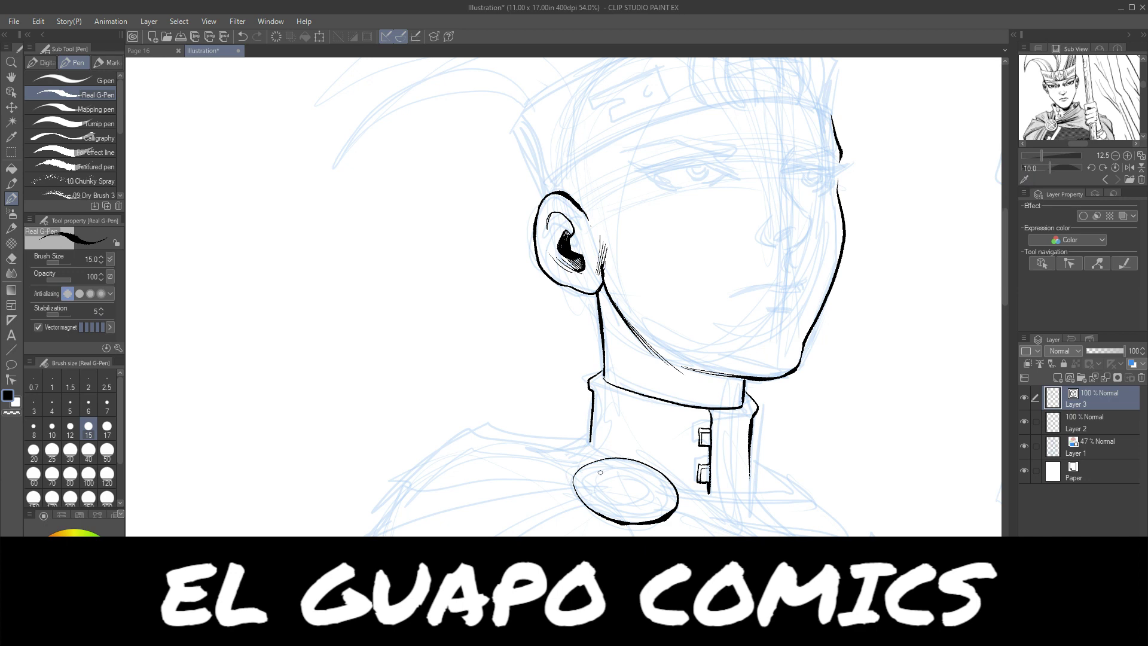
mouse_move(588, 472)
left_mouse_down()
mouse_move(641, 467)
mouse_move(669, 499)
mouse_move(634, 512)
mouse_move(607, 506)
mouse_move(586, 490)
mouse_move(582, 476)
mouse_move(596, 468)
left_mouse_up()
mouse_move(601, 468)
left_mouse_down()
mouse_move(594, 497)
mouse_move(622, 470)
mouse_move(655, 476)
mouse_move(606, 503)
mouse_move(632, 491)
mouse_move(652, 510)
mouse_move(667, 501)
mouse_move(644, 487)
mouse_move(655, 483)
mouse_move(601, 480)
mouse_move(641, 497)
left_mouse_up()
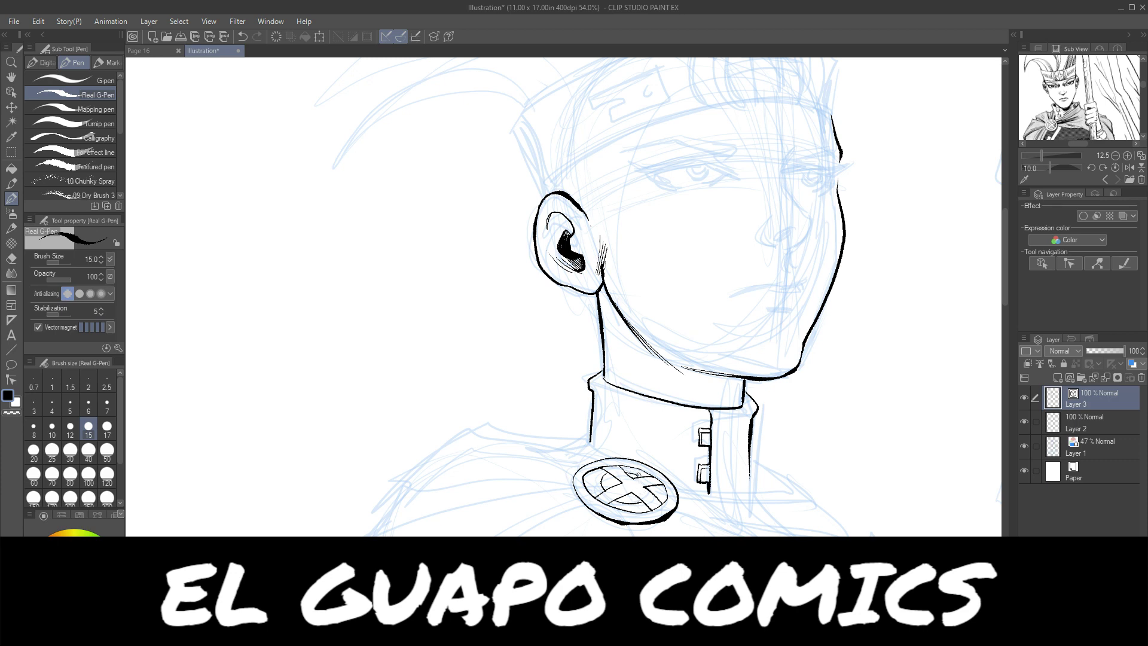
left_click_drag(654, 485, 653, 495)
- Weight the collar's far edge and hatch a dense shadow on the neck under the jaw
left_click_drag(750, 449, 746, 392)
left_click_drag(670, 362, 728, 405)
mouse_move(680, 367)
left_mouse_down()
mouse_move(733, 407)
mouse_move(745, 382)
mouse_move(741, 405)
left_mouse_up()
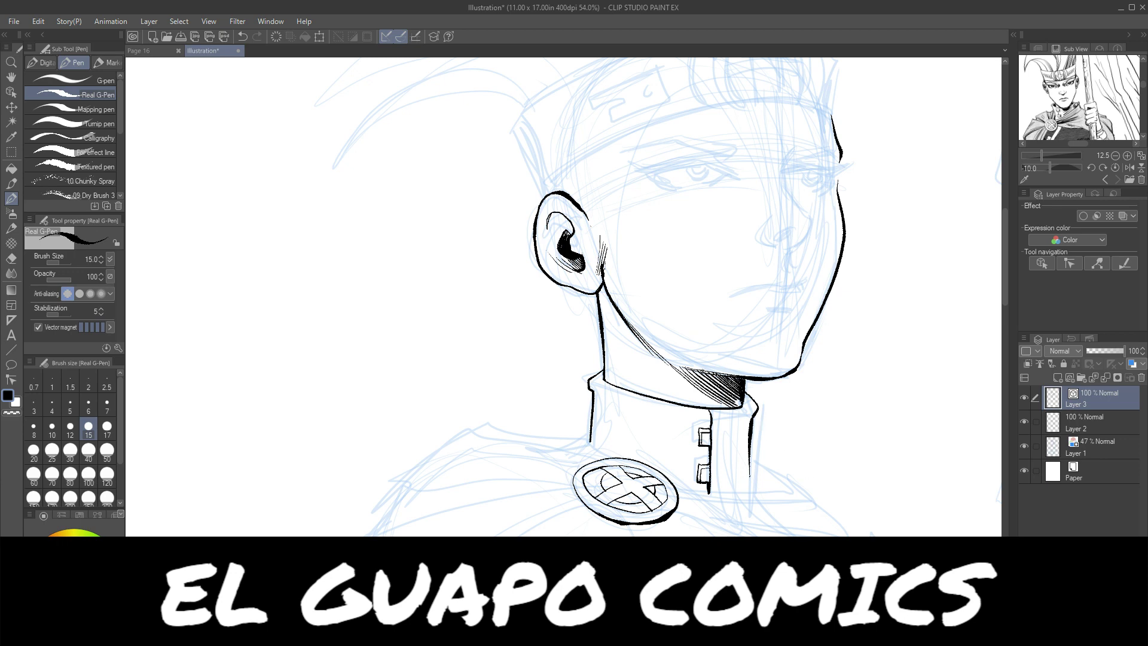
left_click_drag(693, 367, 790, 369)
key("ctrl+z")
- Ink the near eye's upper and lower lids, lashes, iris and pupil
mouse_move(629, 165)
left_mouse_down()
mouse_move(662, 175)
mouse_move(709, 163)
mouse_move(734, 177)
left_mouse_up()
mouse_move(656, 176)
left_mouse_down()
mouse_move(684, 189)
mouse_move(665, 180)
mouse_move(687, 188)
mouse_move(730, 175)
left_mouse_up()
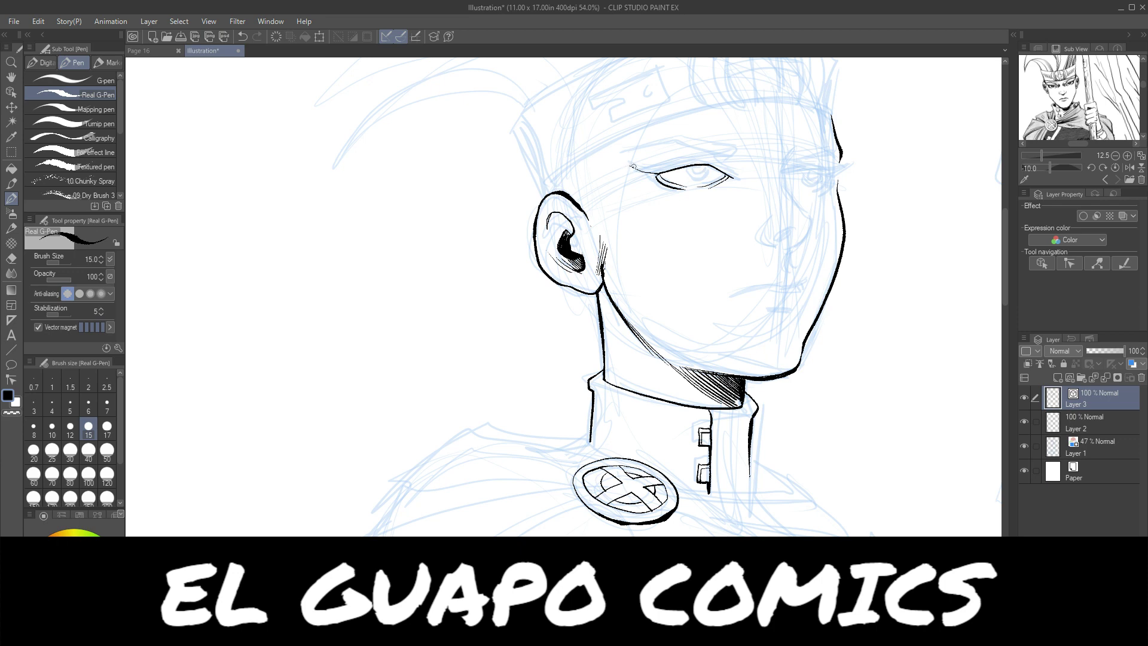
mouse_move(630, 165)
left_mouse_down()
mouse_move(704, 159)
mouse_move(733, 178)
left_mouse_up()
left_click_drag(650, 174, 692, 190)
mouse_move(648, 168)
left_mouse_down()
mouse_move(690, 160)
mouse_move(685, 177)
mouse_move(704, 177)
mouse_move(685, 179)
mouse_move(702, 181)
mouse_move(705, 164)
mouse_move(703, 179)
mouse_move(686, 181)
mouse_move(687, 165)
left_mouse_up()
mouse_move(701, 167)
left_mouse_down()
mouse_move(696, 181)
mouse_move(685, 178)
mouse_move(701, 165)
mouse_move(684, 178)
mouse_move(700, 179)
mouse_move(692, 170)
left_mouse_up()
key("ctrl+z")
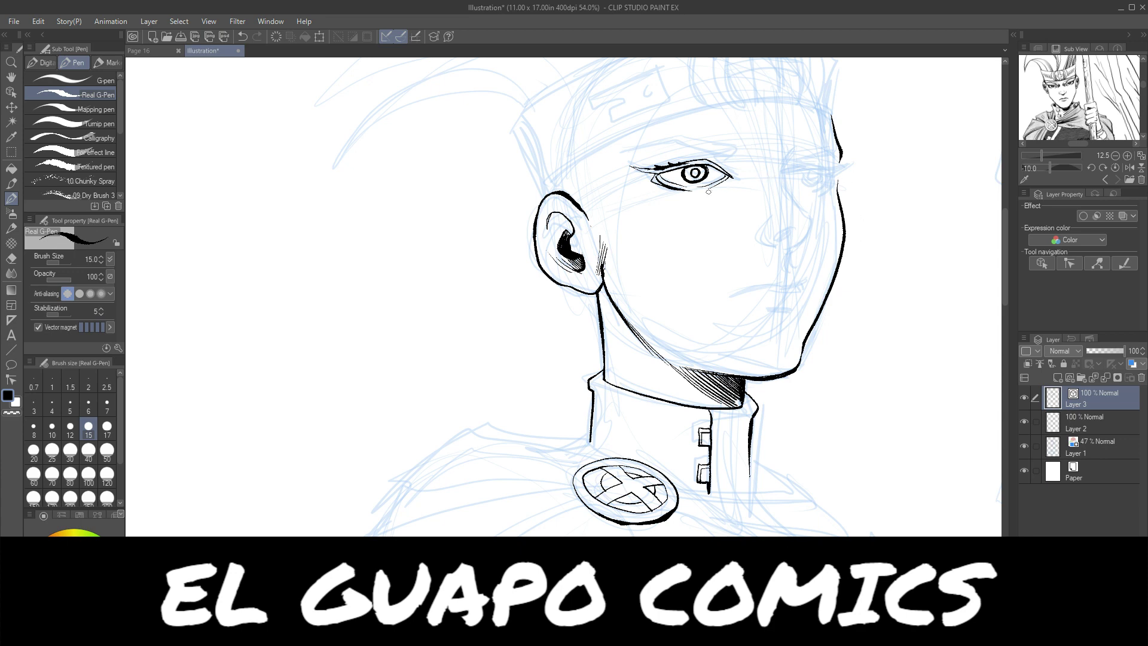
- Thicken the near eye's lash line, shade the iris and add the lower-lid and upper-lid creases
left_click_drag(708, 191, 732, 177)
mouse_move(658, 173)
left_mouse_down()
mouse_move(665, 188)
mouse_move(638, 170)
mouse_move(694, 160)
mouse_move(643, 170)
mouse_move(702, 161)
mouse_move(691, 163)
mouse_move(730, 176)
left_mouse_up()
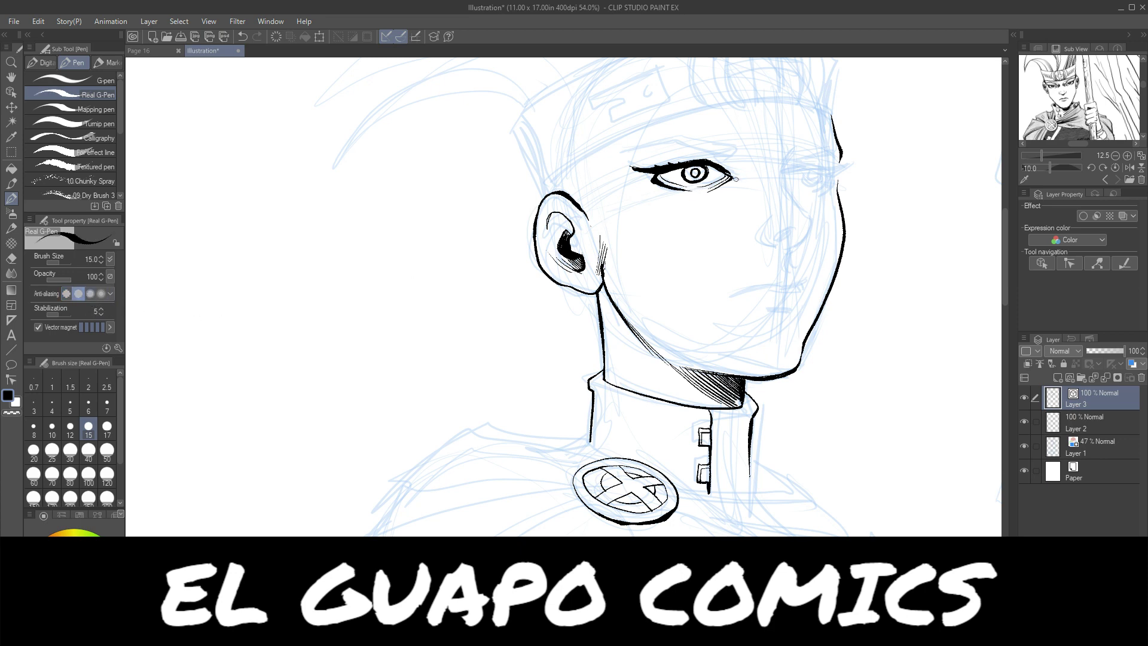
left_click_drag(722, 170, 730, 175)
mouse_move(692, 172)
left_mouse_down()
mouse_move(704, 165)
mouse_move(697, 180)
left_mouse_up()
mouse_move(715, 182)
left_mouse_down()
mouse_move(726, 175)
mouse_move(714, 184)
left_mouse_up()
left_click_drag(655, 166, 733, 163)
- Ink the nose bridge, tip and nostril, and the closed mouth with a short lower-lip line
mouse_move(788, 155)
left_mouse_down()
mouse_move(781, 185)
mouse_move(811, 227)
mouse_move(790, 247)
mouse_move(775, 239)
mouse_move(793, 230)
mouse_move(761, 235)
mouse_move(777, 242)
left_mouse_up()
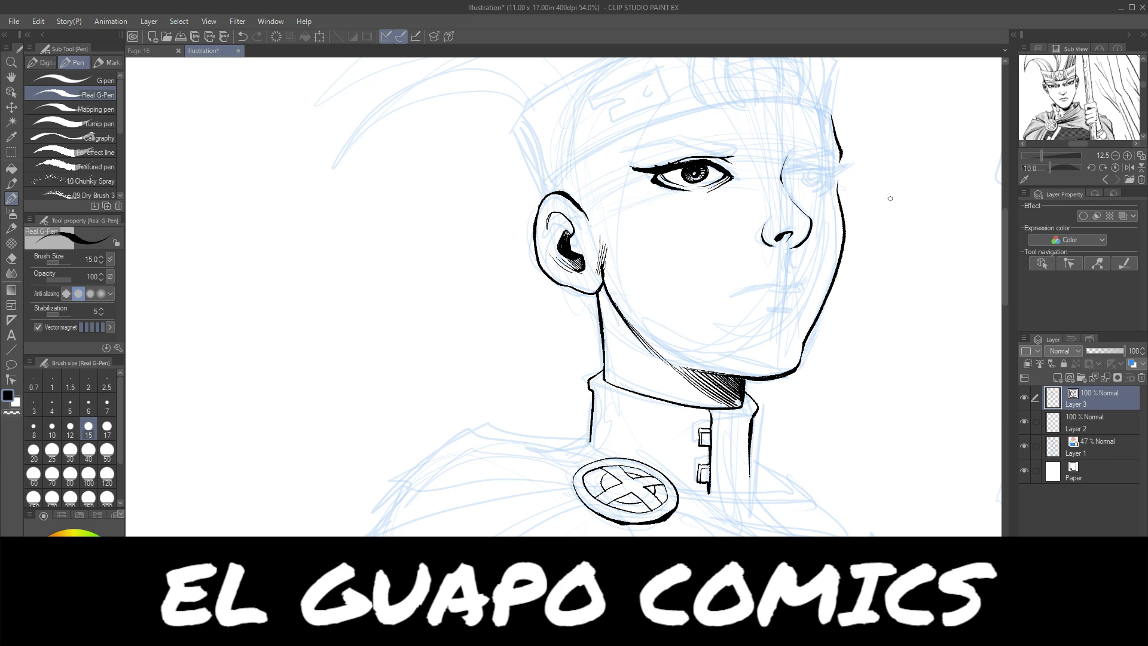
mouse_move(798, 286)
left_mouse_down()
mouse_move(737, 294)
mouse_move(797, 286)
mouse_move(806, 294)
mouse_move(772, 310)
mouse_move(798, 308)
mouse_move(771, 308)
mouse_move(791, 308)
left_mouse_up()
key("ctrl+z")
key("ctrl+z")
mouse_move(769, 286)
left_mouse_down()
mouse_move(740, 293)
mouse_move(790, 286)
left_mouse_up()
left_click_drag(798, 285, 810, 296)
mouse_move(784, 208)
left_mouse_down()
mouse_move(763, 224)
mouse_move(764, 242)
left_mouse_up()
key("ctrl+z")
key("ctrl+z")
key("ctrl+z")
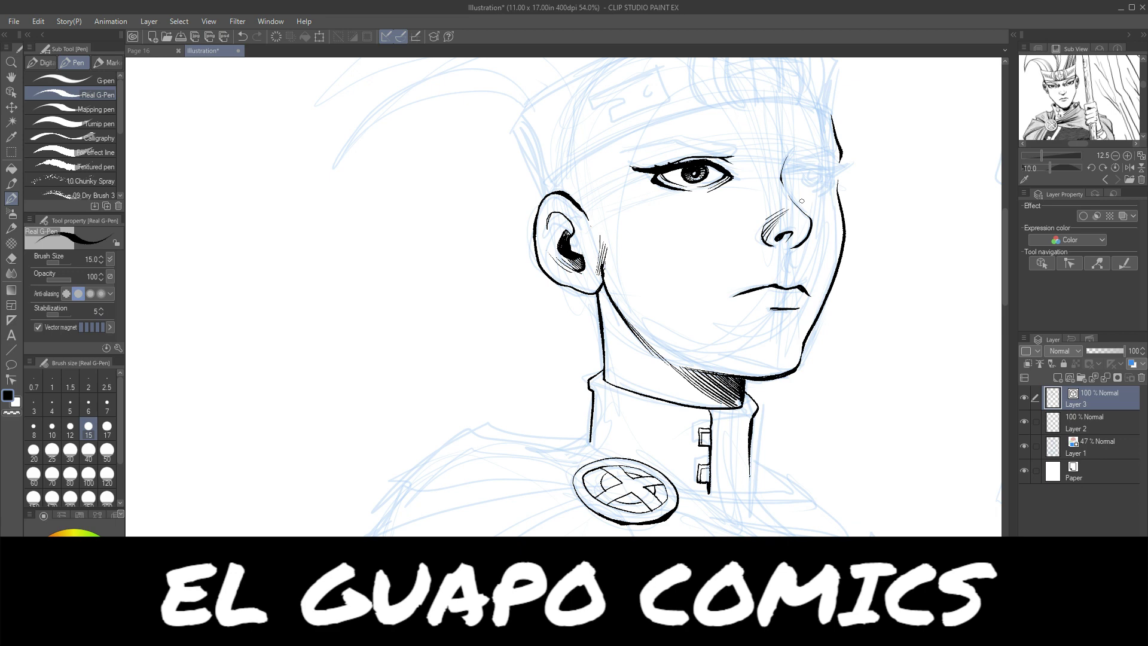
key("ctrl+z")
key("ctrl+z")
key("ctrl+z")
key("ctrl+z")
key("ctrl+z")
key("ctrl+z")
key("ctrl+z")
key("ctrl+z")
key("ctrl+z")
key("ctrl+z")
key("ctrl+z")
key("ctrl+z")
key("ctrl+z")
key("ctrl+z")
- Remove the inked eye using a rectangular selection, deselect, and clear all remaining ink from the vector layer
left_click(14, 153)
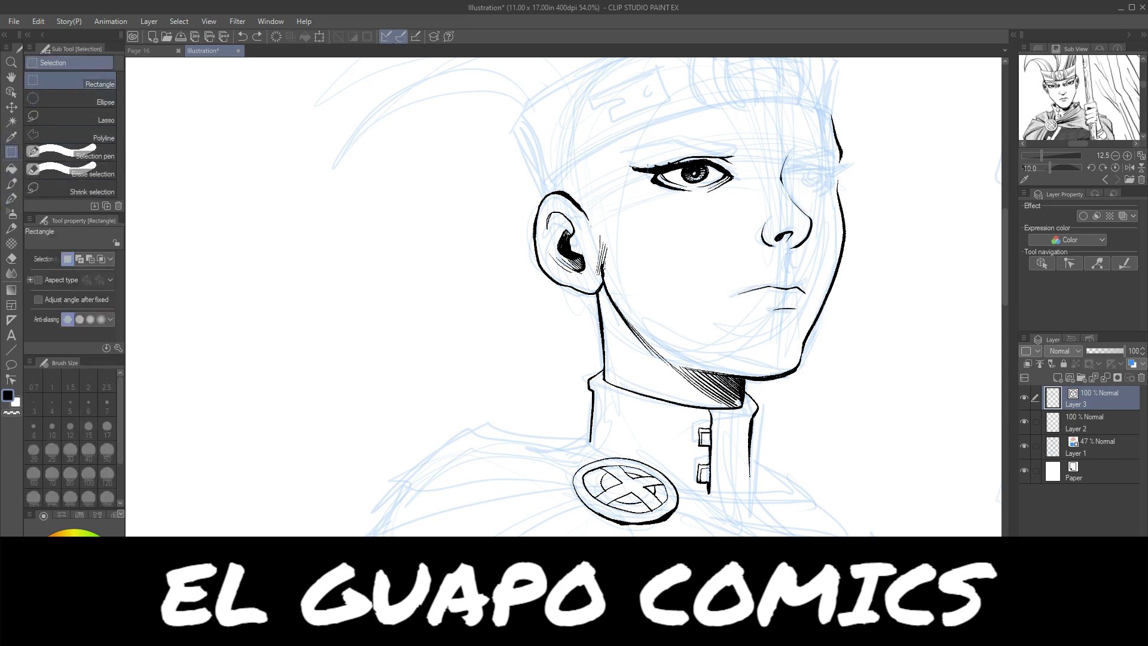
left_click_drag(611, 153, 814, 174)
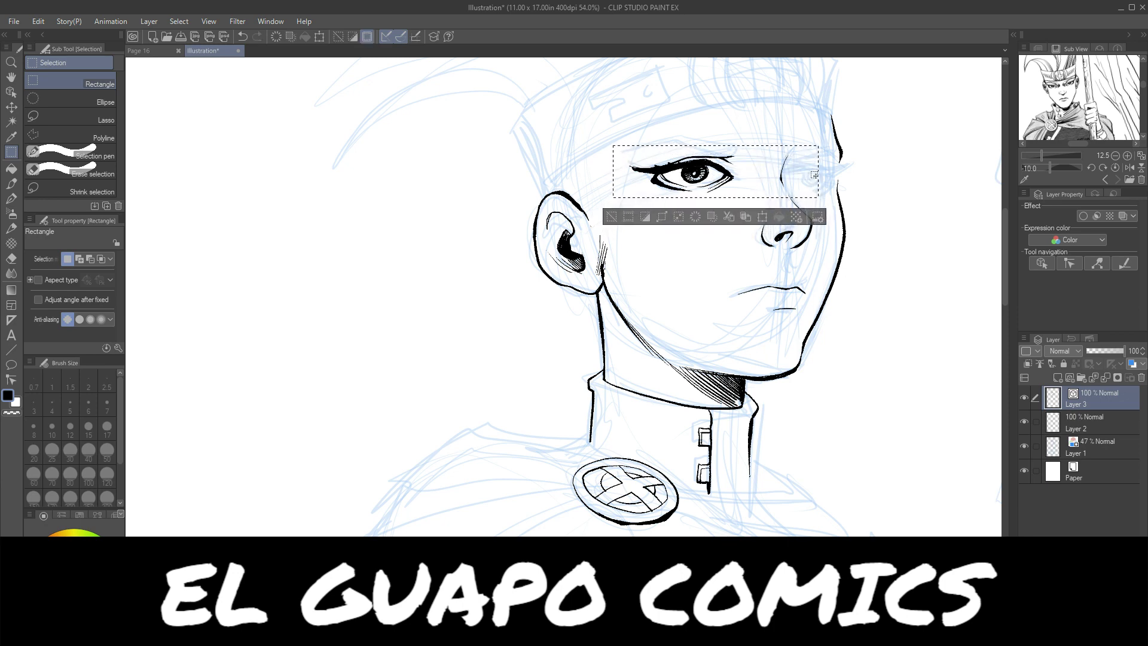
left_click(712, 216)
left_click(611, 216)
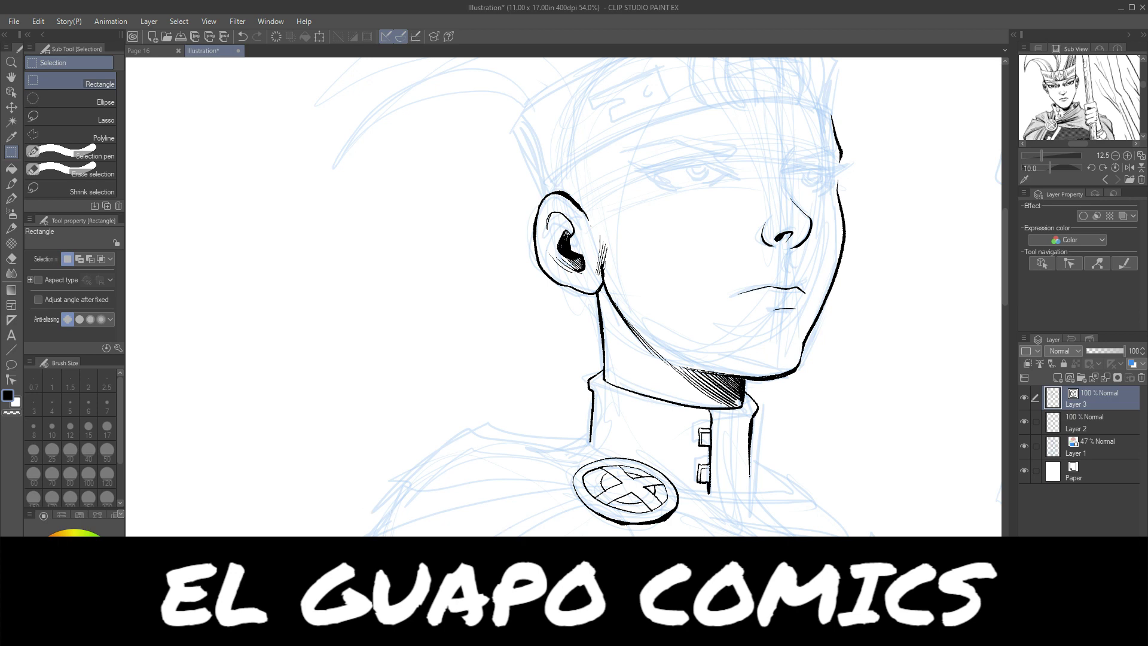
key("Delete")
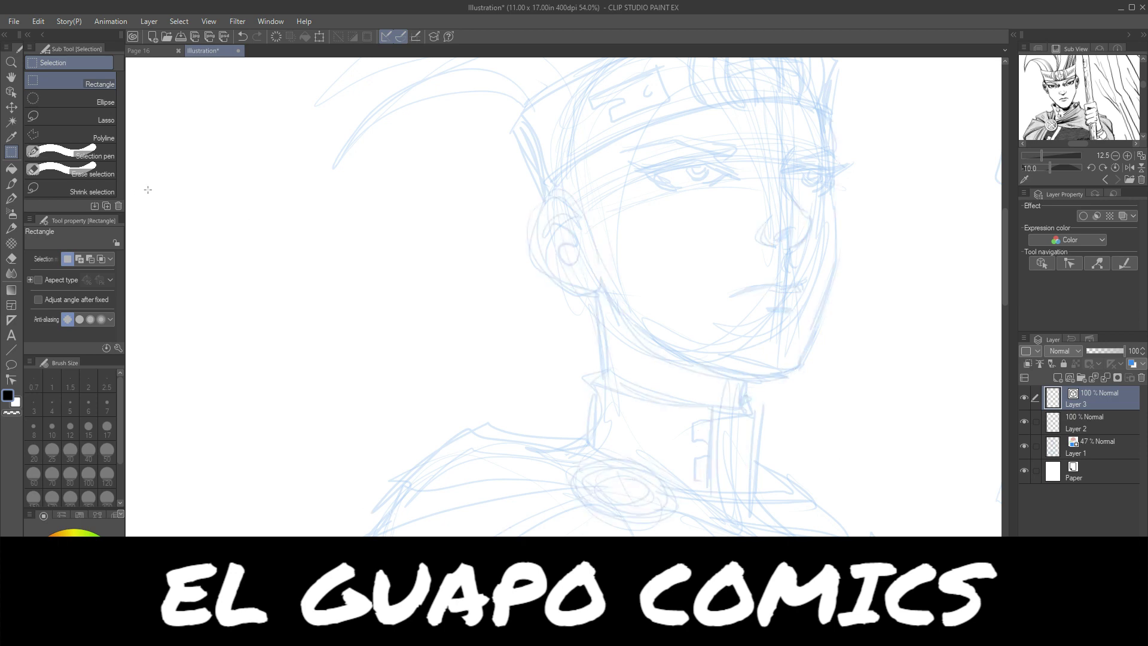
- Choose the 02 Kolinsky Brush pen with a brush size of 3
left_click(11, 183)
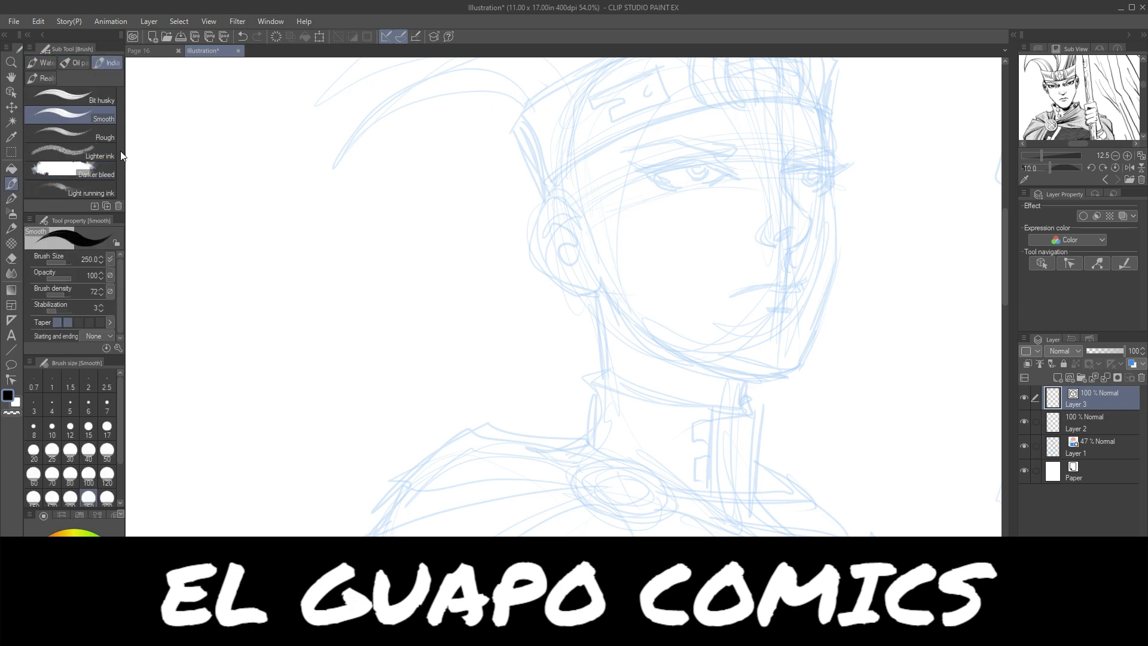
key("p")
left_click_drag(119, 124, 120, 179)
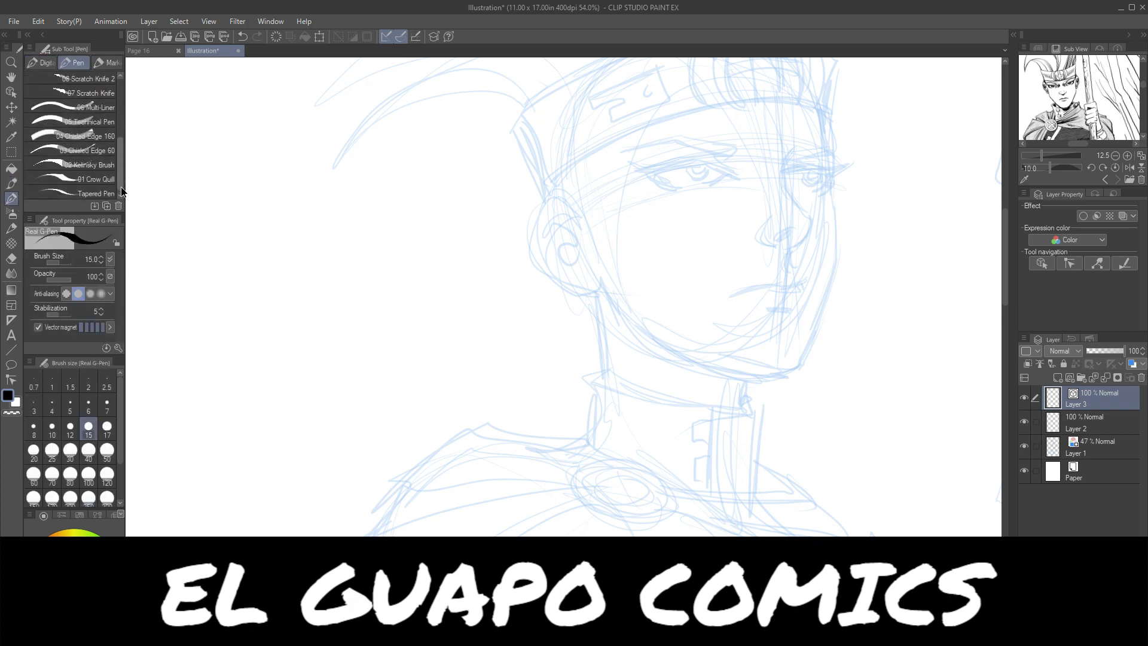
left_click(110, 164)
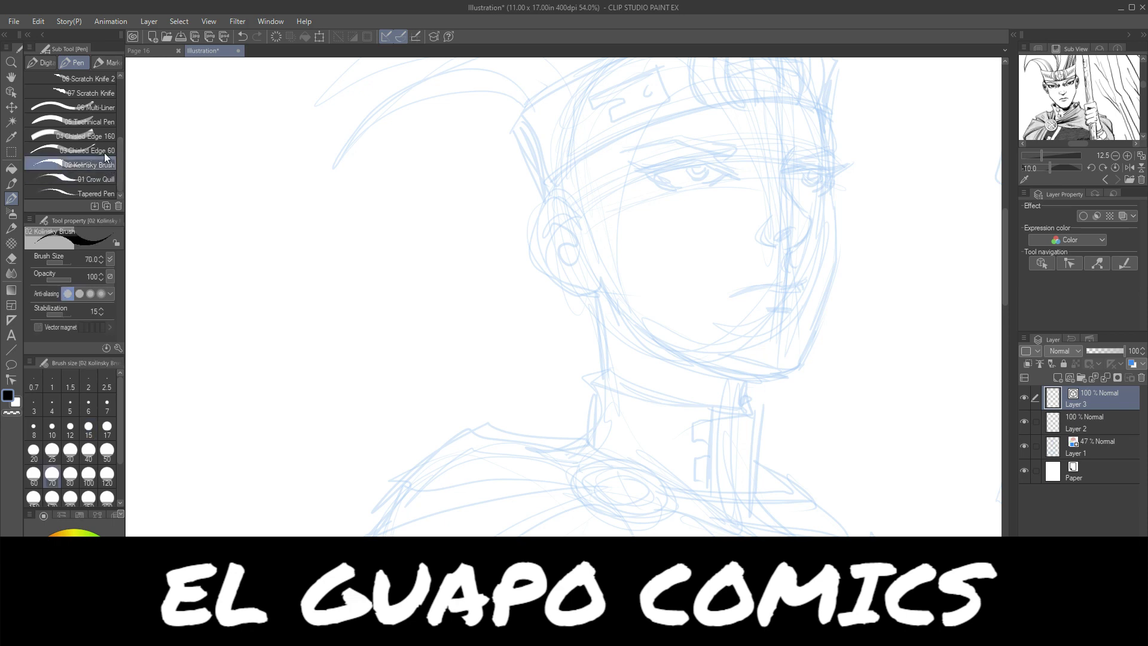
left_click(34, 405)
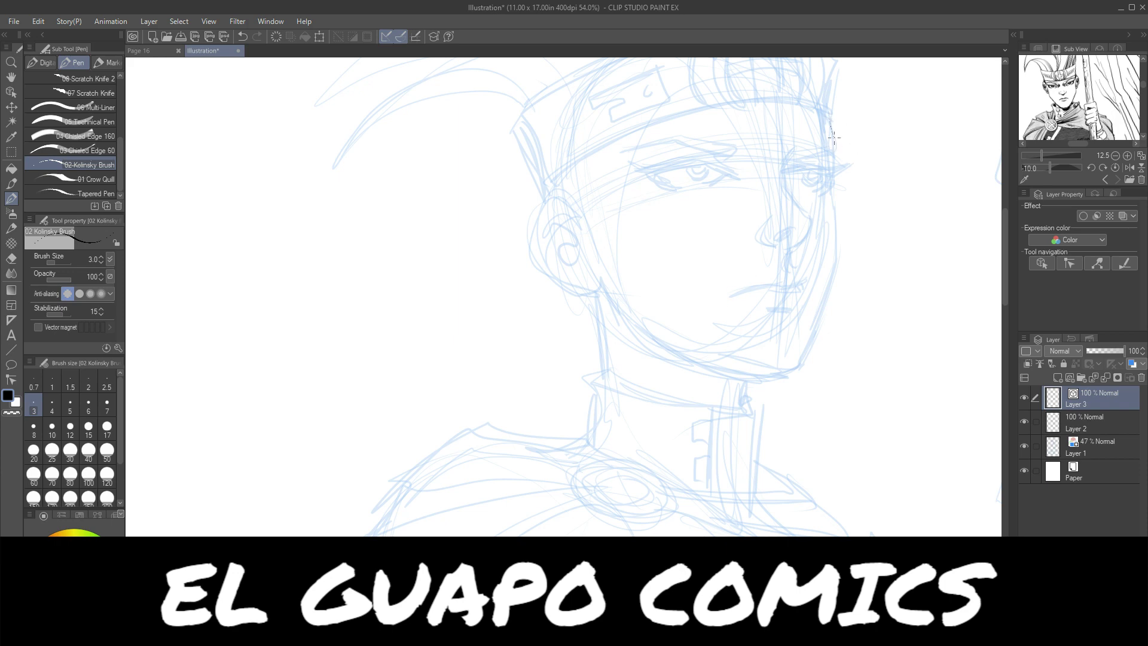
- Set the brush size to 17 and ink the ear's outer contour and the neck line below it
left_click_drag(830, 122, 835, 149)
key("ctrl+z")
left_click(107, 428)
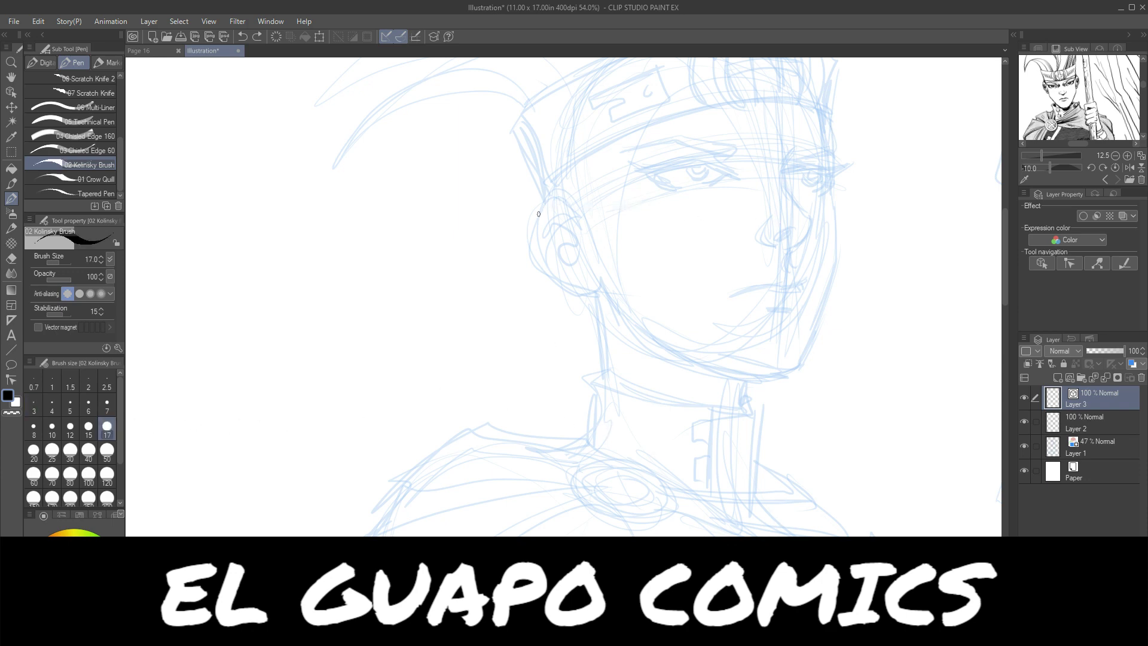
mouse_move(538, 214)
left_mouse_down()
mouse_move(554, 195)
mouse_move(575, 207)
mouse_move(543, 202)
mouse_move(537, 216)
mouse_move(545, 271)
mouse_move(560, 285)
mouse_move(597, 296)
mouse_move(603, 269)
left_mouse_up()
left_click_drag(596, 293, 601, 370)
left_click_drag(596, 293, 601, 370)
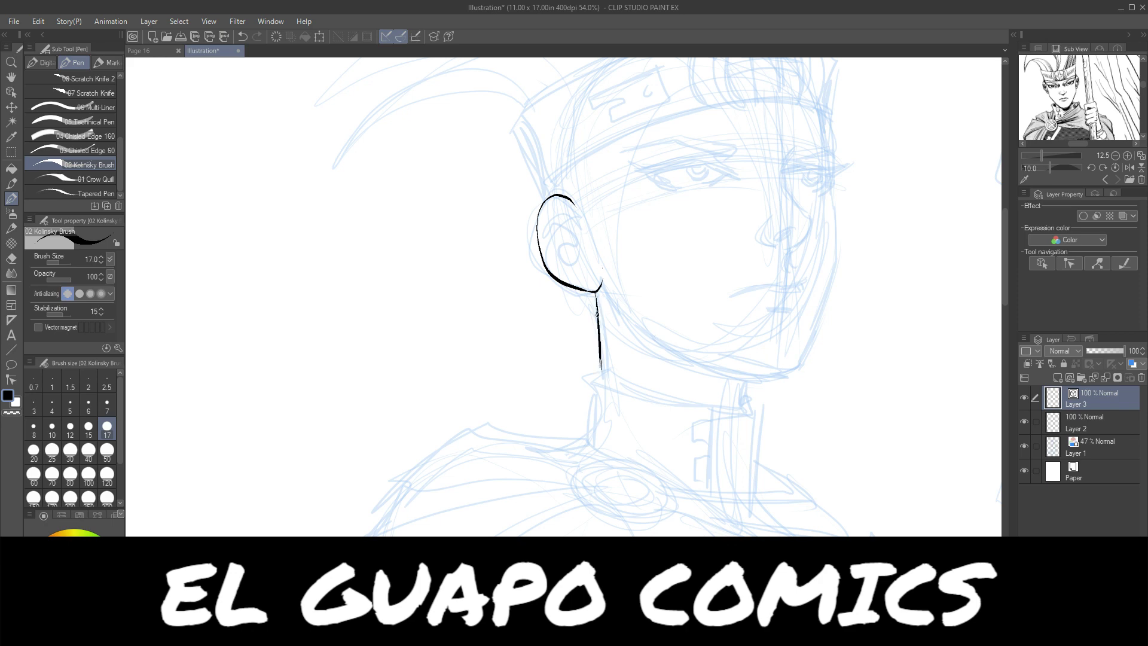
left_click_drag(598, 327, 600, 369)
- Raise the pen's anti-aliasing to the third level, and reinforce the near neck line and ink the far one below the chin
left_click(89, 294)
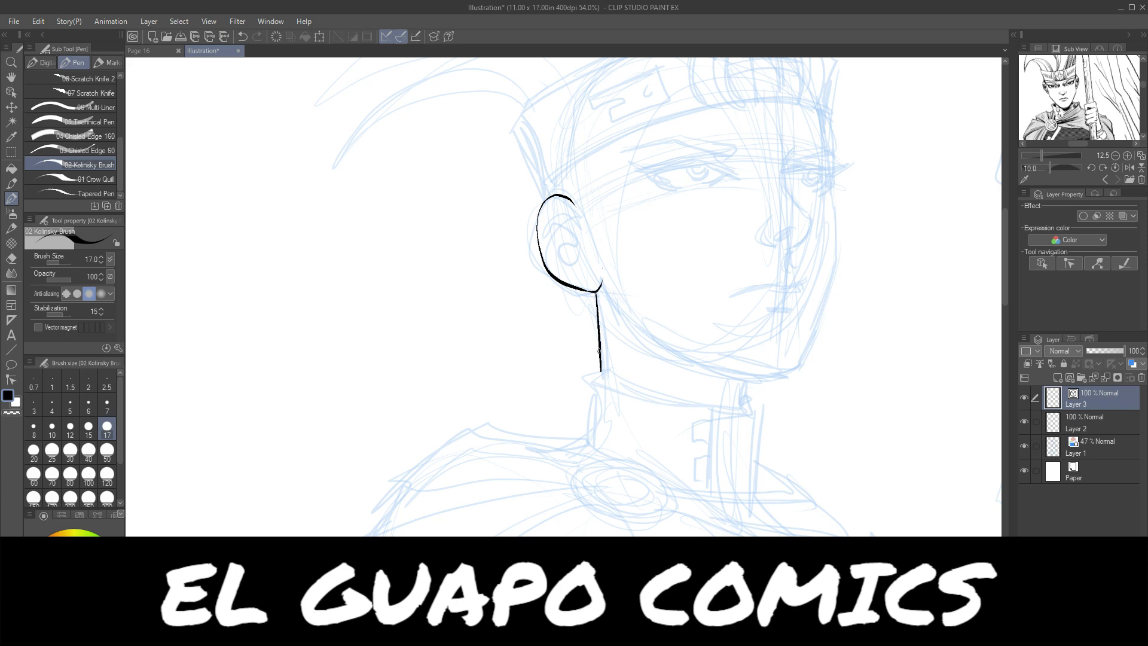
left_click_drag(599, 338, 601, 371)
left_click_drag(746, 381, 744, 402)
left_click_drag(598, 291, 591, 293)
- Ink the headband's curved lower edge and its short far-side end with the pointed upper corner
left_click_drag(1006, 231, 1006, 205)
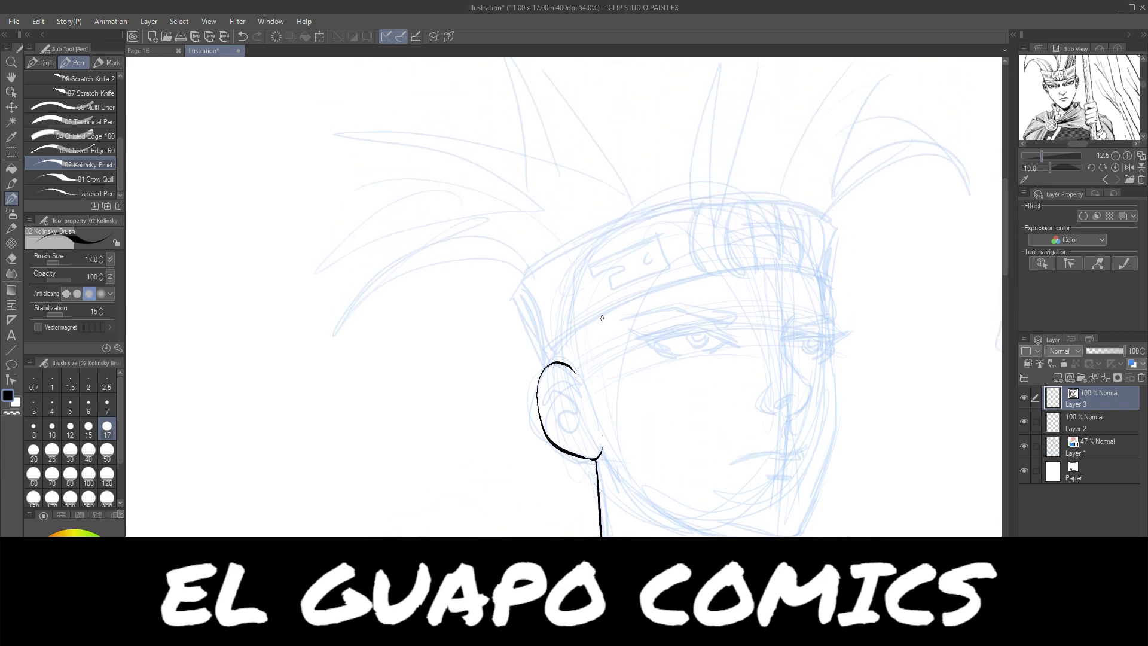
mouse_move(598, 321)
left_mouse_down()
mouse_move(548, 362)
mouse_move(610, 311)
mouse_move(666, 289)
mouse_move(774, 272)
mouse_move(831, 287)
left_mouse_up()
left_click_drag(840, 208, 834, 295)
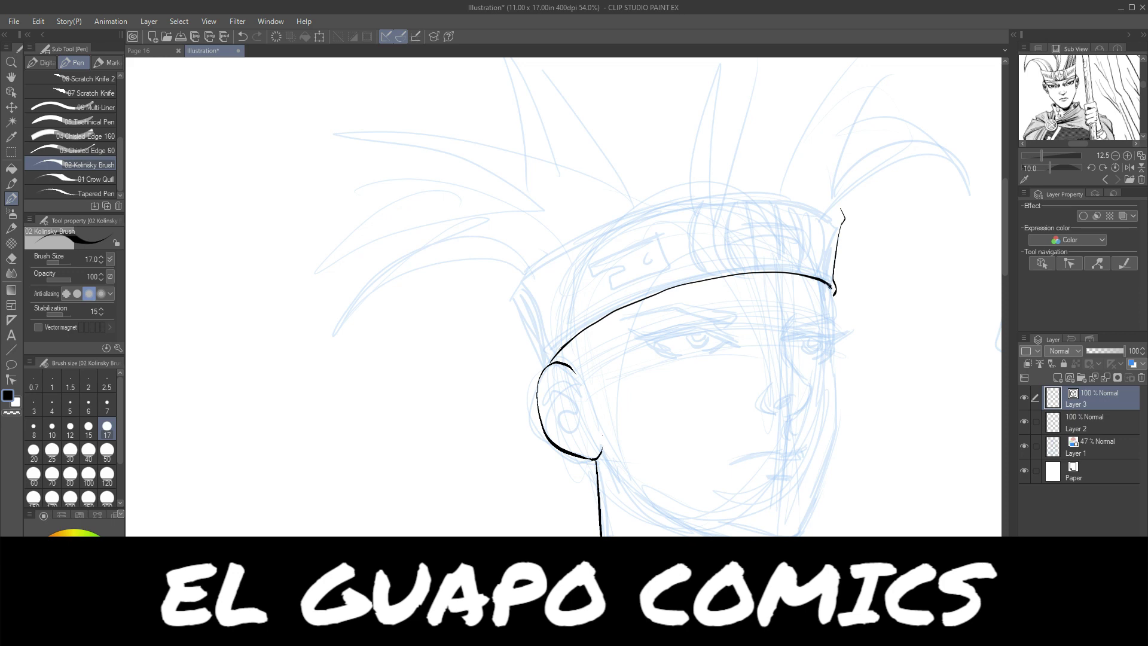
left_click_drag(841, 228, 833, 273)
left_click_drag(842, 226, 845, 219)
- Ink the headband's near-side end above the ear and its long curved upper edge
mouse_move(514, 283)
left_mouse_down()
mouse_move(541, 354)
mouse_move(569, 321)
mouse_move(628, 293)
left_mouse_up()
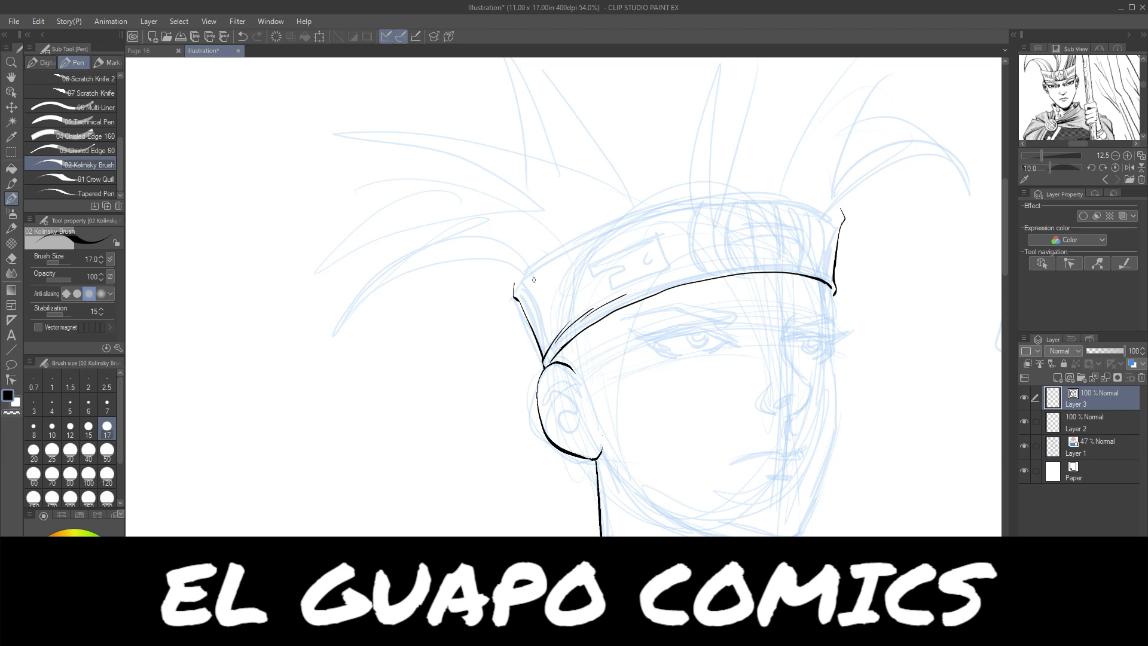
left_click_drag(524, 292, 544, 269)
mouse_move(514, 286)
left_mouse_down()
mouse_move(601, 226)
mouse_move(685, 203)
mouse_move(772, 196)
mouse_move(840, 212)
left_mouse_up()
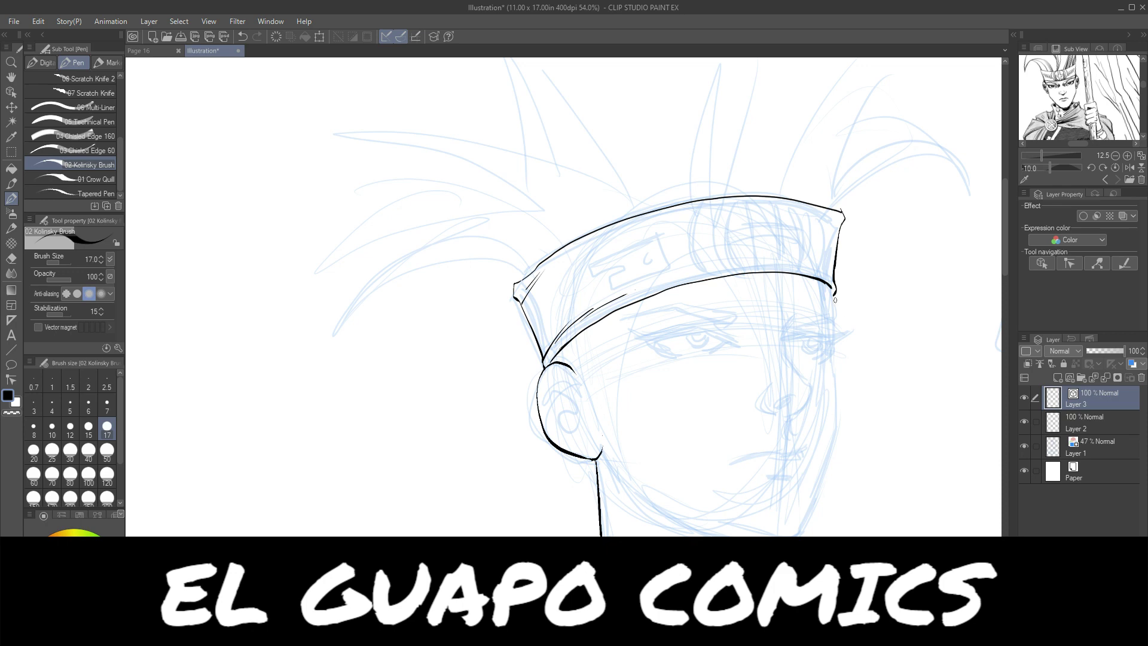
- Ink the far side of the face from brow to chin, and the near jawline from the earlobe
mouse_move(833, 292)
left_mouse_down()
mouse_move(835, 350)
mouse_move(836, 306)
left_mouse_up()
key("ctrl+z")
mouse_move(835, 356)
left_mouse_down()
mouse_move(839, 428)
mouse_move(802, 513)
left_mouse_up()
mouse_move(825, 466)
left_mouse_down()
mouse_move(809, 505)
mouse_move(825, 465)
mouse_move(796, 533)
left_mouse_up()
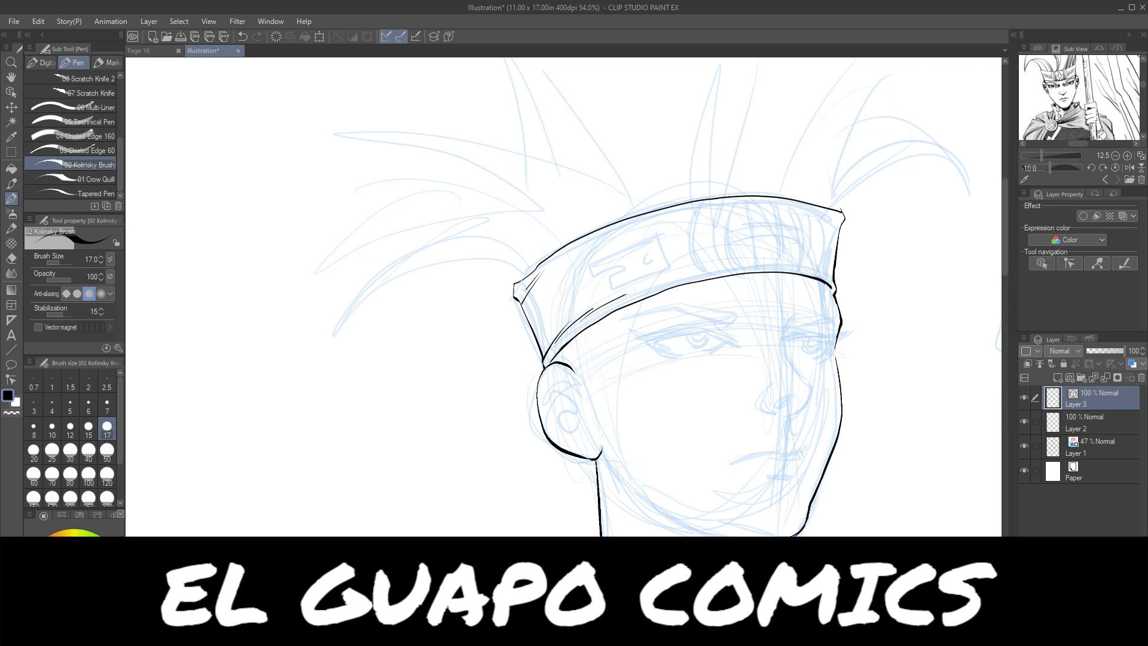
left_click_drag(796, 533, 790, 536)
mouse_move(589, 458)
left_mouse_down()
mouse_move(600, 423)
mouse_move(608, 461)
left_mouse_up()
left_click_drag(604, 450, 658, 515)
left_click_drag(615, 464, 681, 528)
- Ink the cross emblem on the front of the headband with curved side borders
mouse_move(752, 196)
left_mouse_down()
mouse_move(758, 221)
mouse_move(778, 220)
mouse_move(763, 272)
left_mouse_up()
left_click_drag(776, 217, 779, 272)
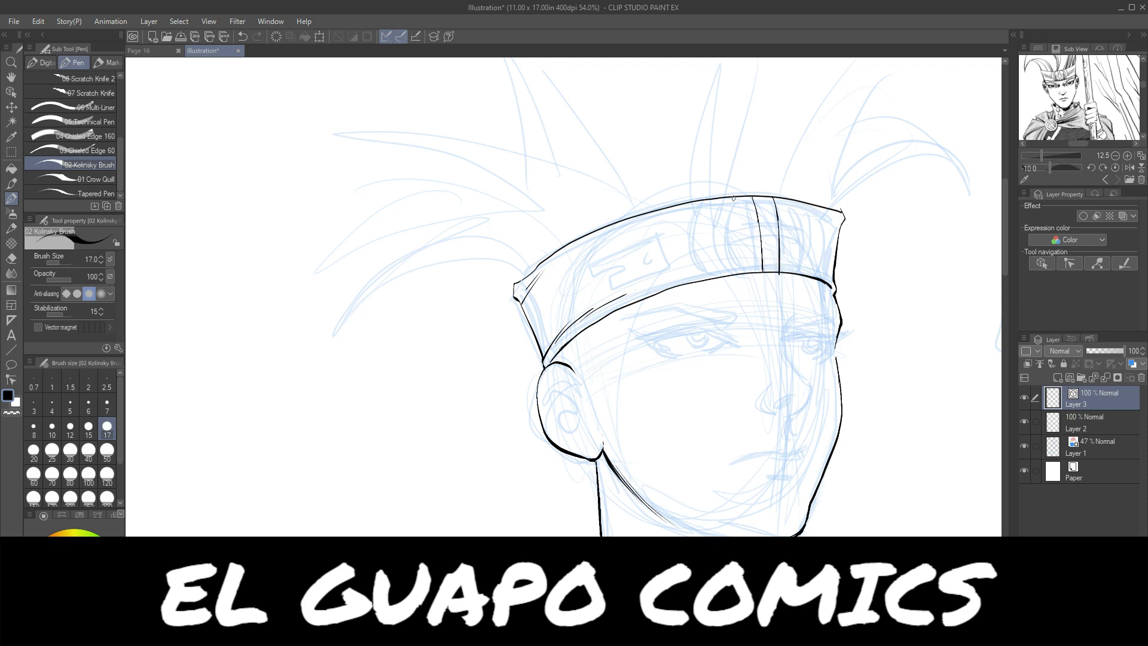
mouse_move(734, 198)
left_mouse_down()
mouse_move(724, 242)
mouse_move(742, 272)
left_mouse_up()
left_click_drag(799, 202, 800, 272)
left_click_drag(725, 229, 804, 224)
left_click_drag(726, 243, 808, 236)
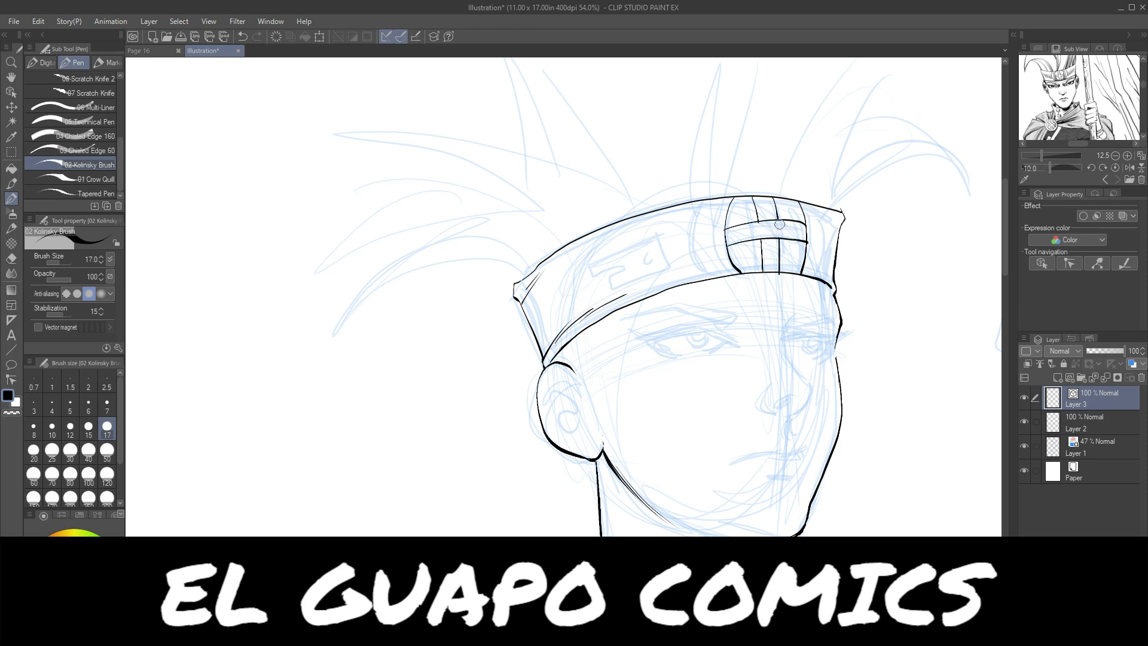
mouse_move(761, 226)
left_mouse_down()
mouse_move(776, 236)
mouse_move(771, 246)
left_mouse_up()
- Ink the curved bands flanking the cross emblem, and the notched plate with a small circle on the headband's side
mouse_move(722, 197)
left_mouse_down()
mouse_move(714, 242)
mouse_move(728, 274)
left_mouse_up()
mouse_move(699, 200)
left_mouse_down()
mouse_move(688, 231)
mouse_move(709, 279)
left_mouse_up()
left_click_drag(806, 202, 807, 272)
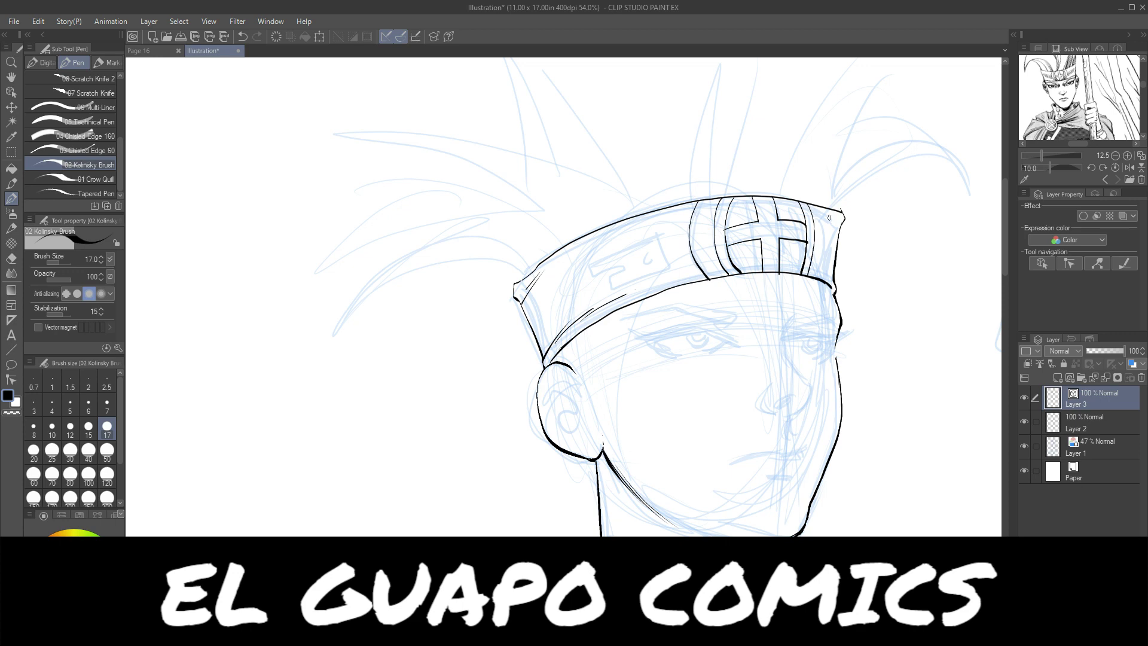
left_click_drag(827, 207, 824, 283)
mouse_move(593, 263)
left_mouse_down()
mouse_move(661, 235)
mouse_move(668, 269)
mouse_move(618, 286)
mouse_move(588, 276)
mouse_move(625, 265)
mouse_move(610, 290)
mouse_move(619, 287)
left_mouse_up()
mouse_move(650, 250)
left_mouse_down()
mouse_move(647, 264)
mouse_move(652, 251)
left_mouse_up()
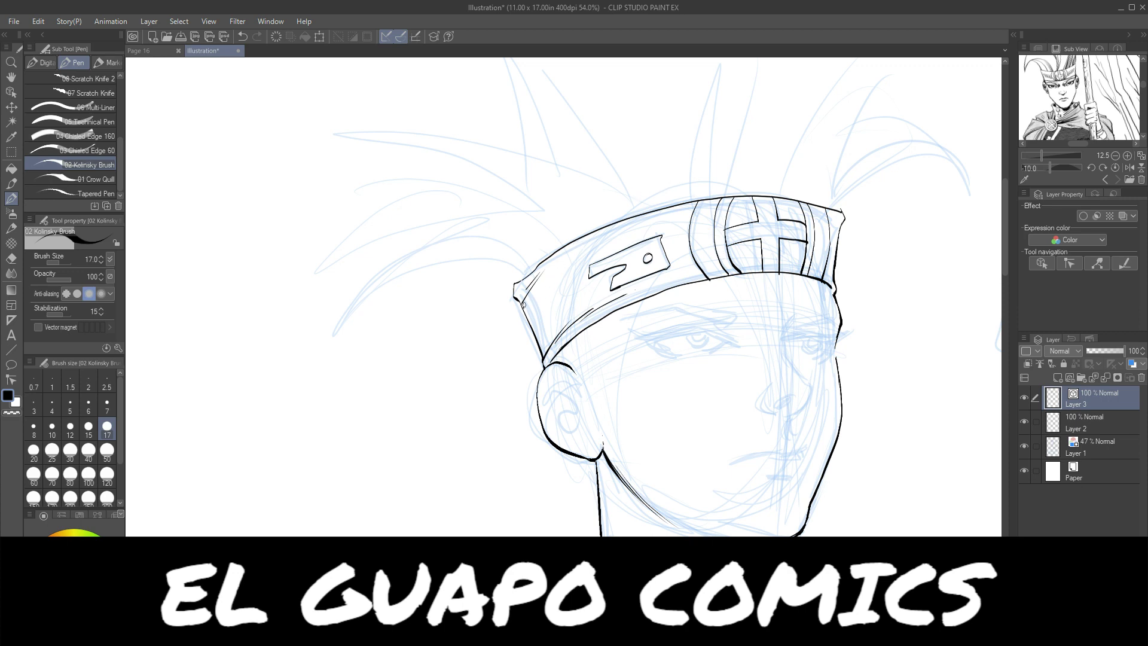
- Hatch the headband's near end above the ear with dense diagonal lines and thicken its side edge
left_click_drag(524, 304, 564, 260)
left_click_drag(524, 310, 589, 246)
left_click_drag(553, 282, 588, 253)
mouse_move(543, 362)
left_mouse_down()
mouse_move(571, 335)
mouse_move(563, 307)
mouse_move(546, 329)
mouse_move(570, 307)
mouse_move(548, 339)
left_mouse_up()
left_click_drag(554, 330, 565, 315)
left_click_drag(541, 360, 559, 329)
left_click_drag(557, 331, 561, 325)
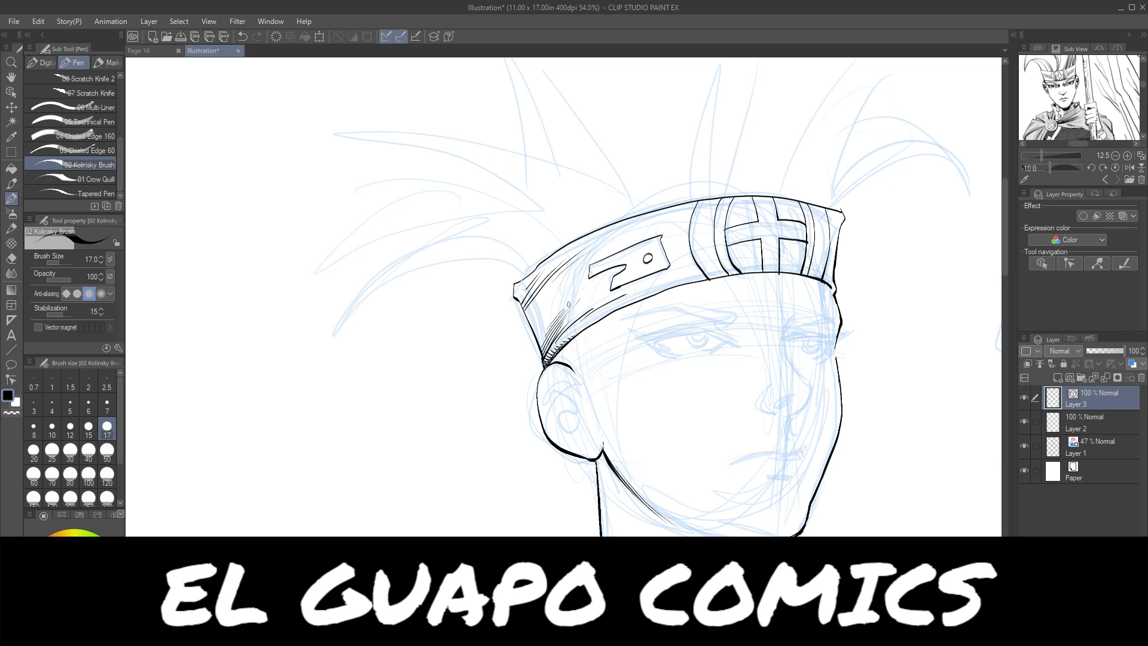
left_click_drag(578, 280, 535, 340)
left_click_drag(569, 305, 537, 350)
left_click_drag(545, 339, 540, 352)
left_click_drag(522, 305, 542, 359)
left_click_drag(538, 351, 543, 364)
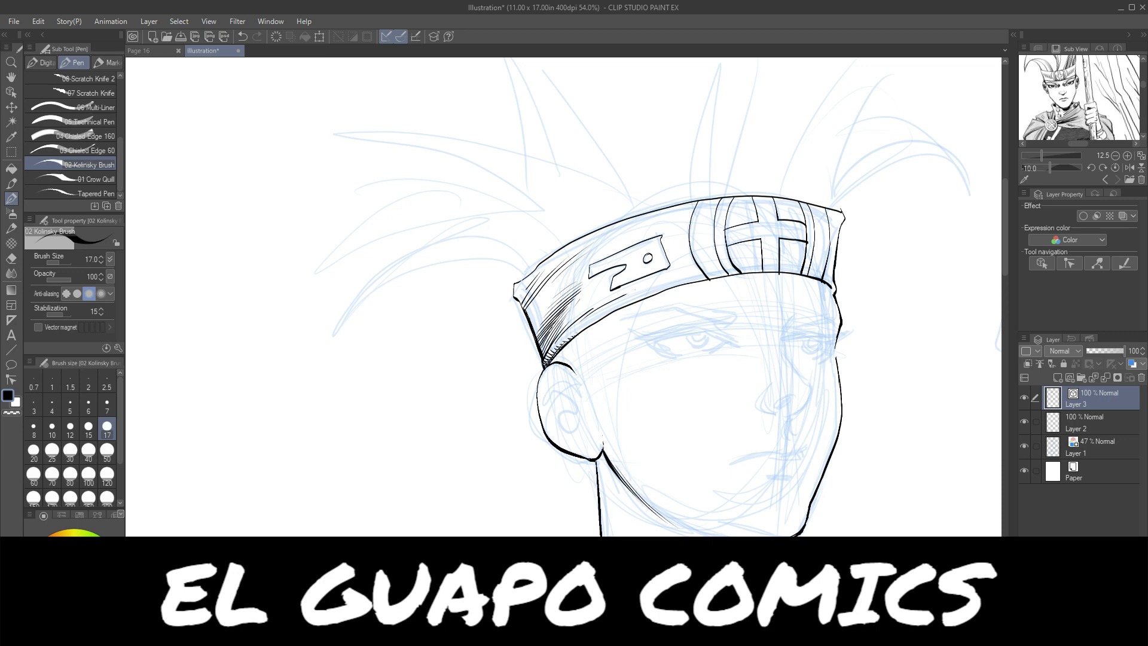
- Ink the near and far side edges of the high collar around the neck
mouse_move(1006, 261)
left_mouse_down()
mouse_move(1001, 286)
mouse_move(1007, 270)
left_mouse_up()
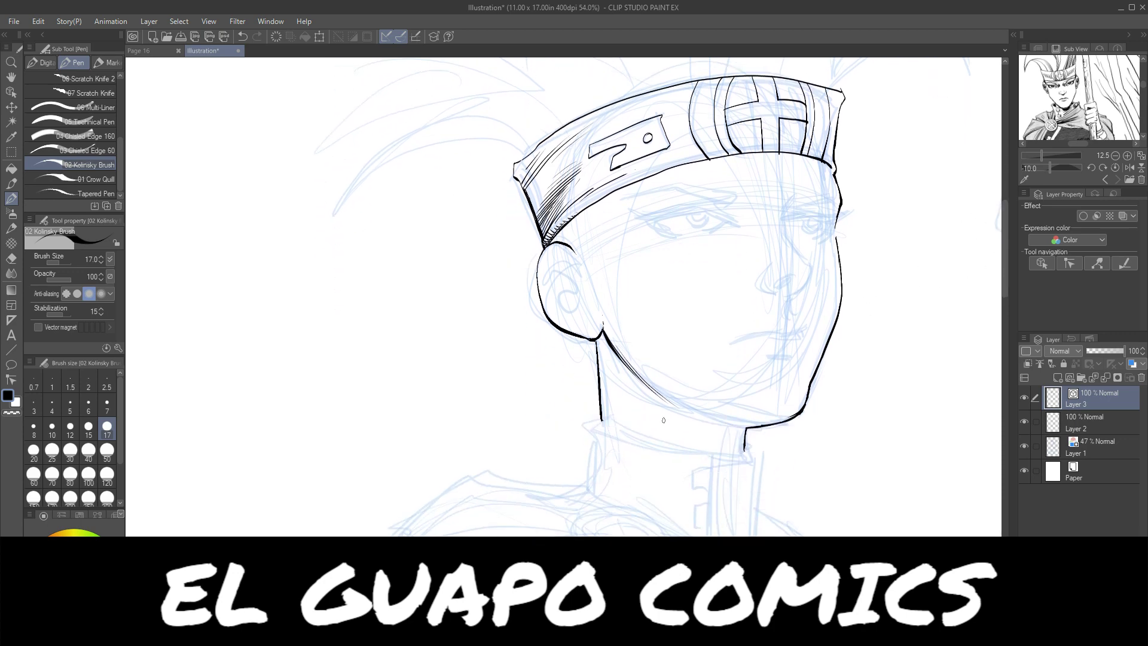
mouse_move(601, 415)
left_mouse_down()
mouse_move(588, 421)
mouse_move(585, 486)
left_mouse_up()
left_click_drag(590, 437, 584, 487)
mouse_move(591, 448)
left_mouse_down()
mouse_move(585, 482)
mouse_move(588, 453)
left_mouse_up()
mouse_move(592, 437)
left_mouse_down()
mouse_move(587, 458)
mouse_move(585, 423)
mouse_move(603, 415)
left_mouse_up()
mouse_move(747, 440)
left_mouse_down()
mouse_move(762, 451)
mouse_move(752, 526)
left_mouse_up()
left_click_drag(758, 469, 751, 528)
- Ink the two square clasps along the collar's front strip and the collar's curved upper rim
mouse_move(707, 453)
left_mouse_down()
mouse_move(693, 477)
mouse_move(707, 488)
left_mouse_up()
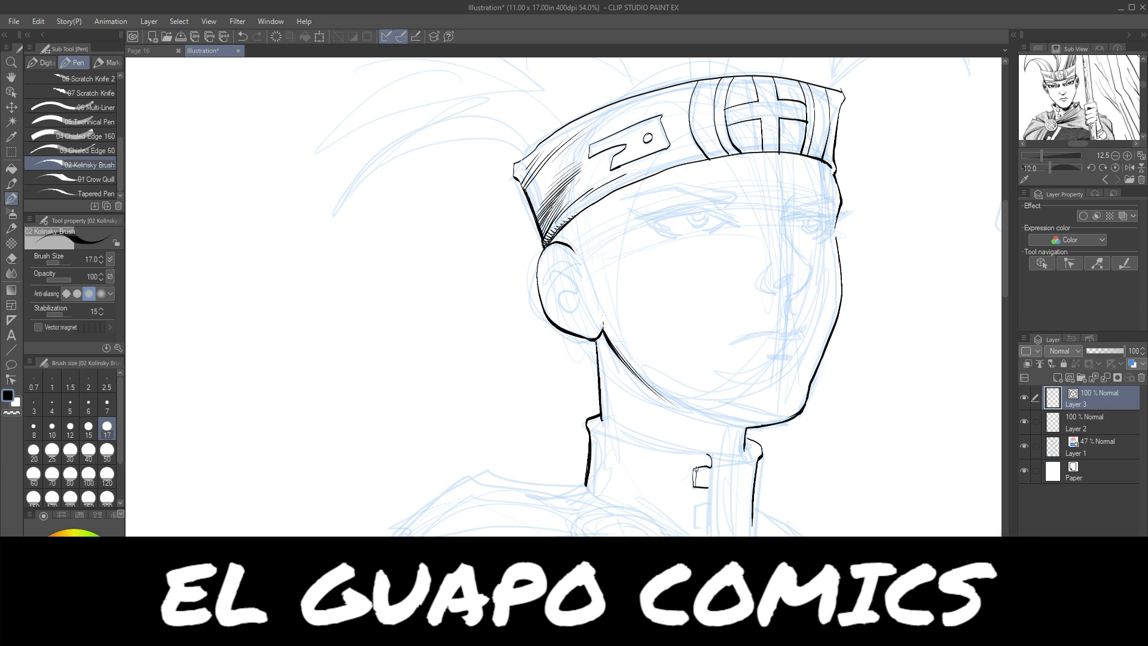
mouse_move(695, 470)
left_mouse_down()
mouse_move(713, 467)
mouse_move(708, 500)
mouse_move(695, 506)
mouse_move(695, 528)
mouse_move(706, 527)
left_mouse_up()
key("ctrl+z")
mouse_move(698, 506)
left_mouse_down()
mouse_move(695, 530)
mouse_move(707, 531)
mouse_move(701, 507)
mouse_move(697, 529)
left_mouse_up()
mouse_move(601, 422)
left_mouse_down()
mouse_move(684, 450)
mouse_move(743, 452)
mouse_move(726, 454)
left_mouse_up()
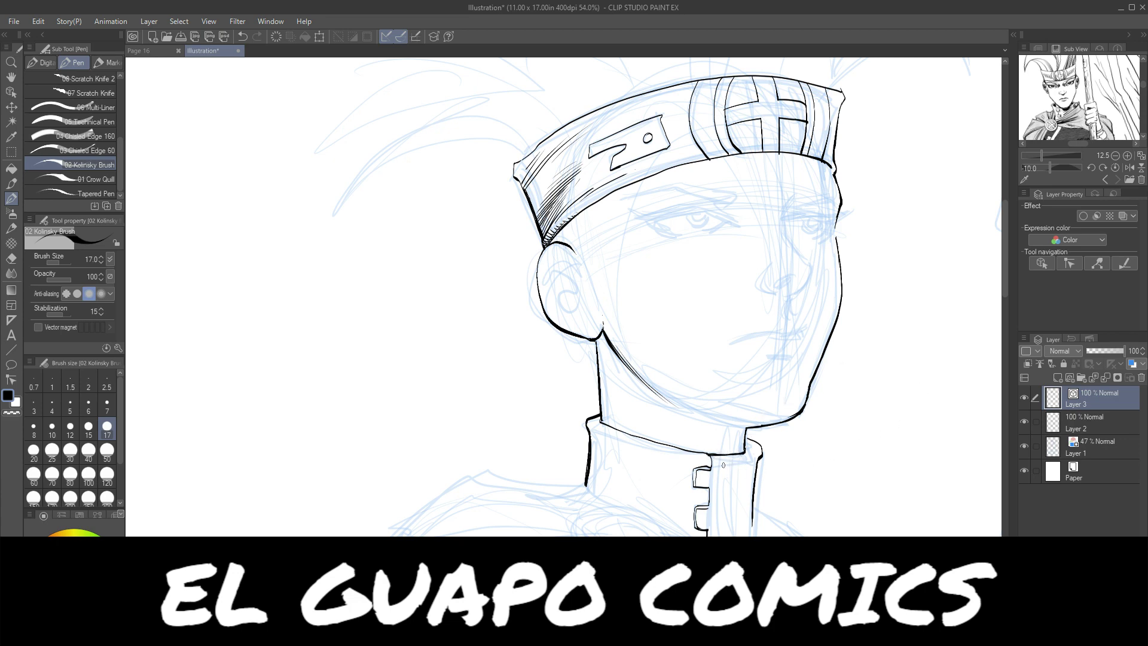
- Hatch the shadow below the chin on the collar's front strip
mouse_move(725, 469)
left_mouse_down()
mouse_move(752, 462)
mouse_move(722, 475)
mouse_move(719, 505)
left_mouse_up()
left_click_drag(758, 463, 732, 489)
mouse_move(755, 483)
left_mouse_down()
mouse_move(724, 498)
mouse_move(726, 517)
left_mouse_up()
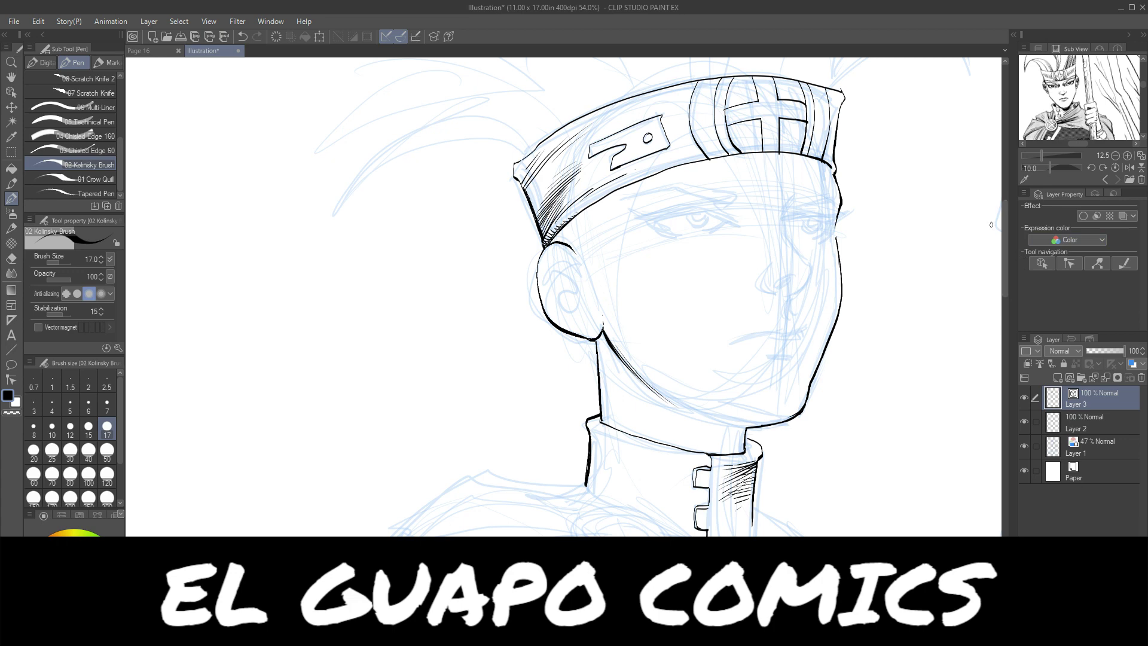
- Hatch the short hair at the temple between the headband and the ear
mouse_move(569, 221)
left_mouse_down()
mouse_move(579, 220)
mouse_move(572, 248)
left_mouse_up()
left_click_drag(579, 241, 572, 252)
mouse_move(600, 212)
left_mouse_down()
mouse_move(579, 232)
mouse_move(584, 261)
left_mouse_up()
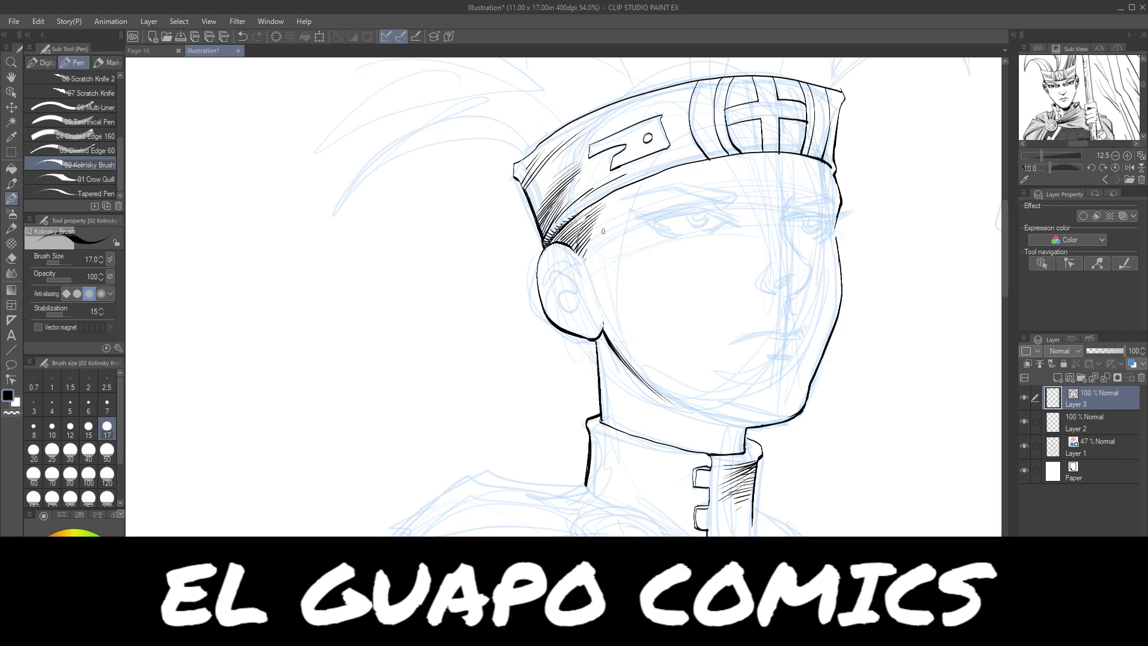
left_click_drag(557, 232, 571, 256)
- Ink the inner folds of the ear and fill its hollow with solid black and hatching
mouse_move(581, 250)
left_mouse_down()
mouse_move(559, 257)
mouse_move(572, 280)
mouse_move(565, 302)
mouse_move(580, 308)
mouse_move(564, 291)
mouse_move(571, 279)
mouse_move(567, 302)
mouse_move(579, 307)
left_mouse_up()
left_click_drag(575, 303, 574, 320)
mouse_move(556, 278)
left_mouse_down()
mouse_move(580, 308)
mouse_move(563, 219)
mouse_move(578, 273)
mouse_move(569, 297)
mouse_move(540, 258)
mouse_move(566, 279)
mouse_move(564, 299)
left_mouse_up()
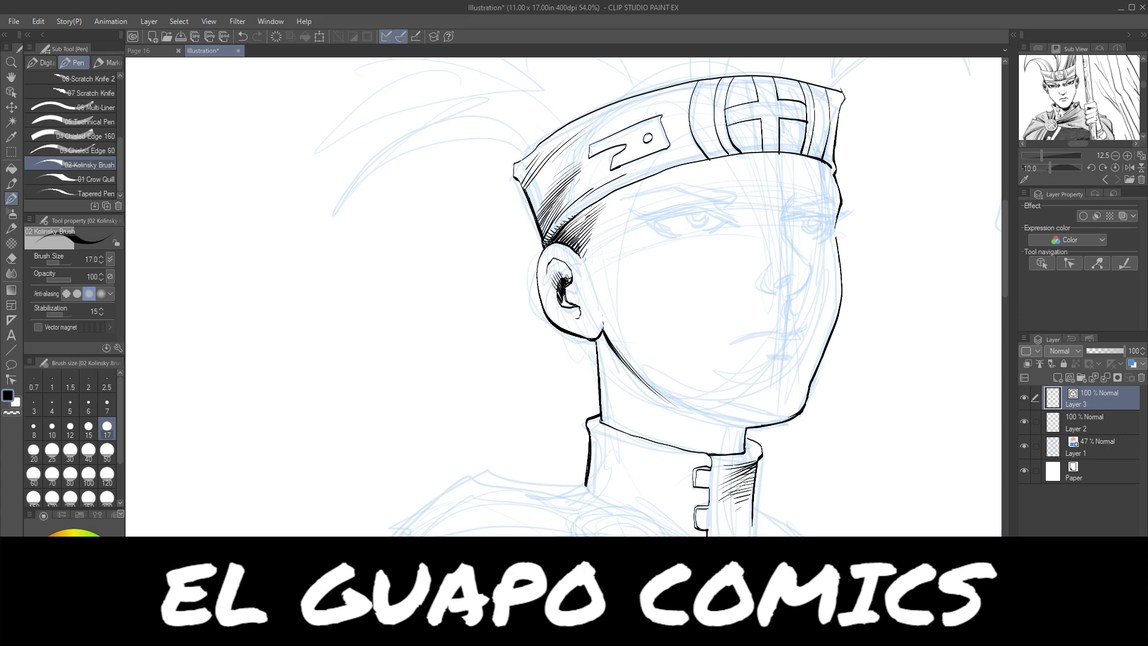
left_click_drag(558, 288, 567, 307)
left_click_drag(559, 291, 576, 308)
left_click_drag(557, 256, 564, 275)
left_click_drag(557, 264, 567, 277)
mouse_move(564, 258)
left_mouse_down()
mouse_move(569, 284)
mouse_move(559, 262)
mouse_move(544, 293)
mouse_move(576, 322)
left_mouse_up()
- Darken the temple hair and add hatching beside the earlobe and inside the ear
left_click_drag(583, 214, 559, 239)
mouse_move(589, 211)
left_mouse_down()
mouse_move(556, 242)
mouse_move(565, 244)
left_mouse_up()
mouse_move(608, 311)
left_mouse_down()
mouse_move(595, 336)
mouse_move(602, 329)
left_mouse_up()
mouse_move(608, 321)
left_mouse_down()
mouse_move(598, 337)
mouse_move(580, 312)
mouse_move(562, 313)
mouse_move(572, 320)
left_mouse_up()
mouse_move(576, 307)
left_mouse_down()
mouse_move(571, 319)
mouse_move(546, 295)
mouse_move(558, 256)
mouse_move(544, 283)
left_mouse_up()
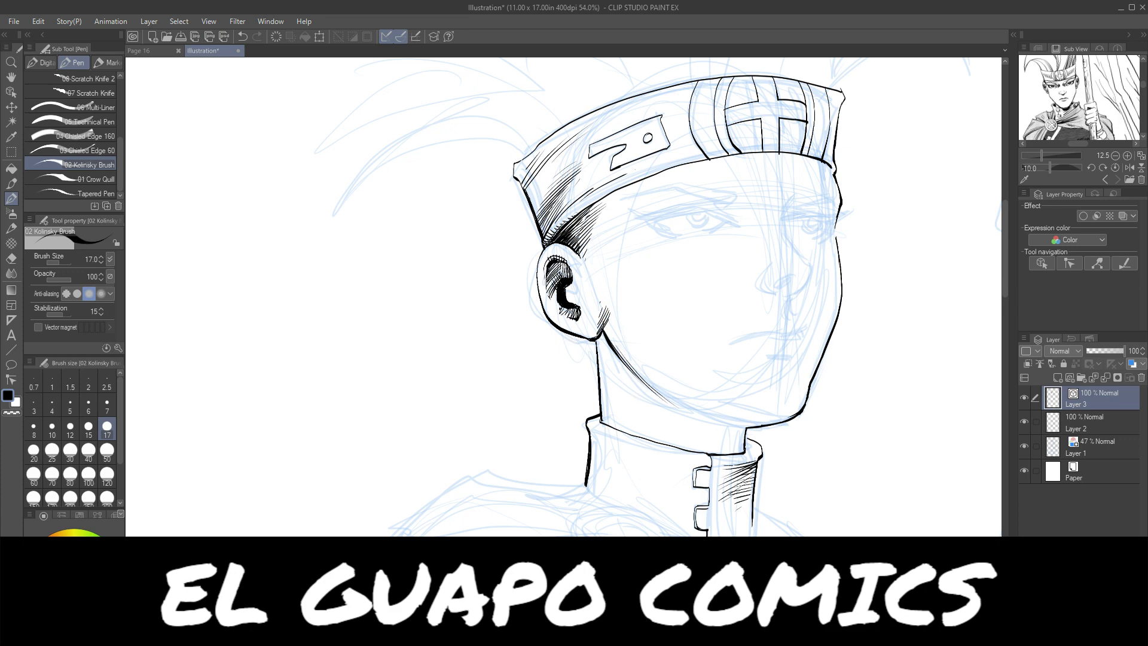
- Ink the near eye's upper and lower lid outlines and thicken the lash lines at the outer corner
left_click_drag(1006, 288, 1007, 265)
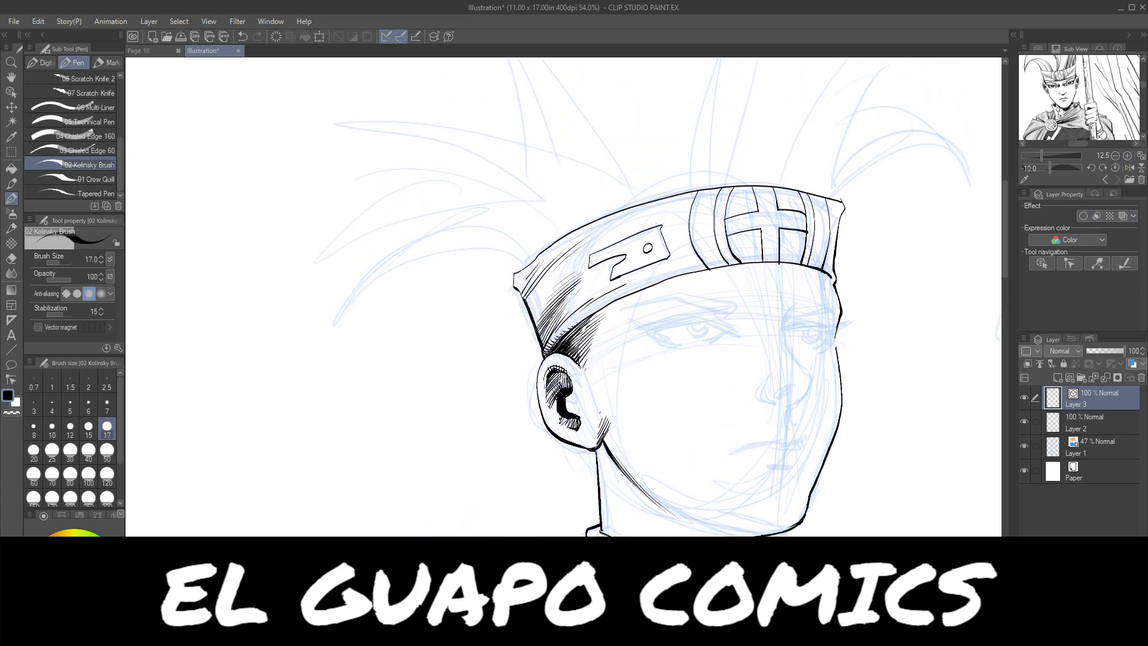
left_click_drag(646, 623, 661, 623)
scroll(1003, 275, "down", 3)
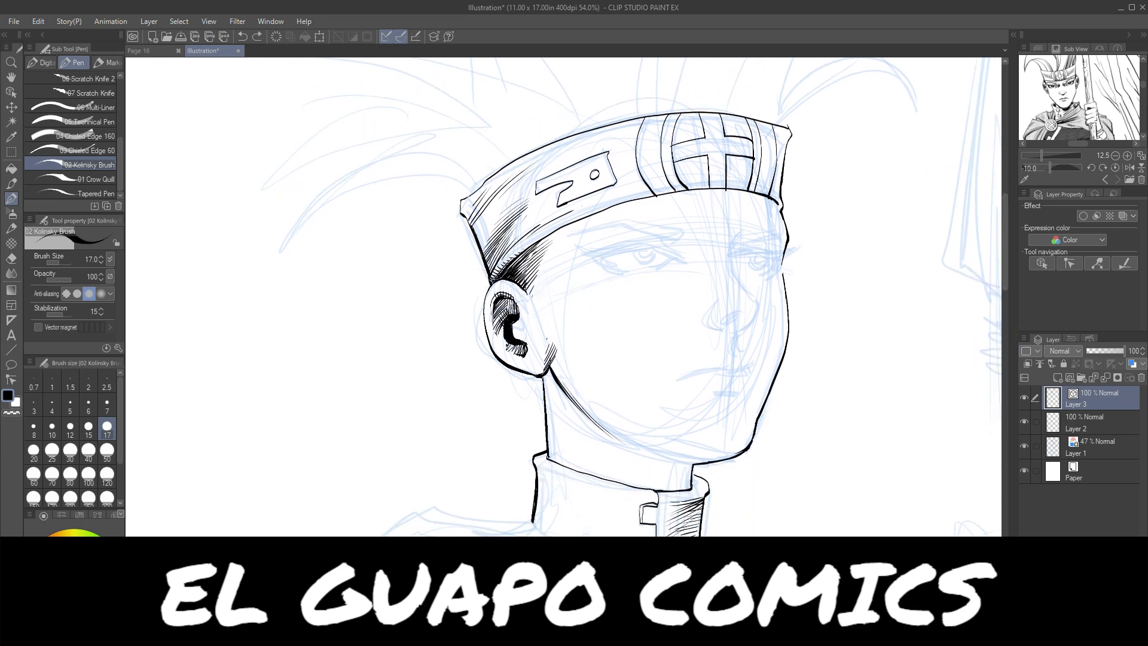
scroll(564, 296, "right", 3)
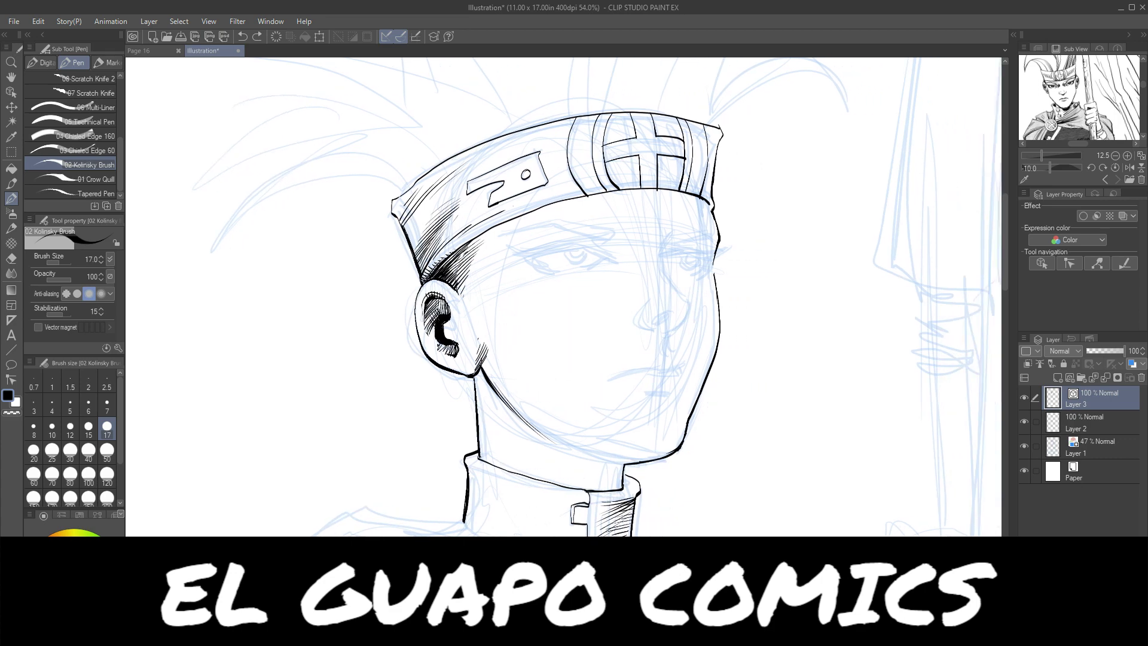
scroll(598, 389, "up", 6)
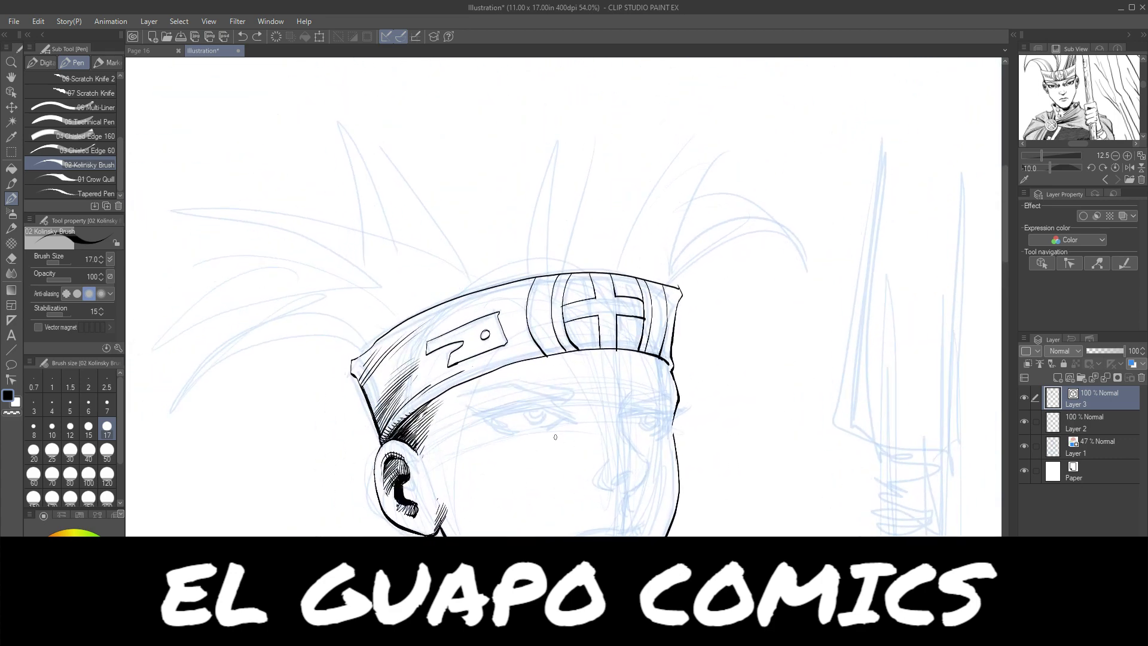
mouse_move(474, 414)
left_mouse_down()
mouse_move(544, 411)
mouse_move(572, 424)
left_mouse_up()
key("ctrl+z")
left_click_drag(473, 409, 573, 424)
mouse_move(483, 411)
left_mouse_down()
mouse_move(496, 428)
mouse_move(535, 434)
left_mouse_up()
mouse_move(495, 421)
left_mouse_down()
mouse_move(545, 404)
mouse_move(578, 424)
left_mouse_up()
left_click_drag(570, 421, 565, 427)
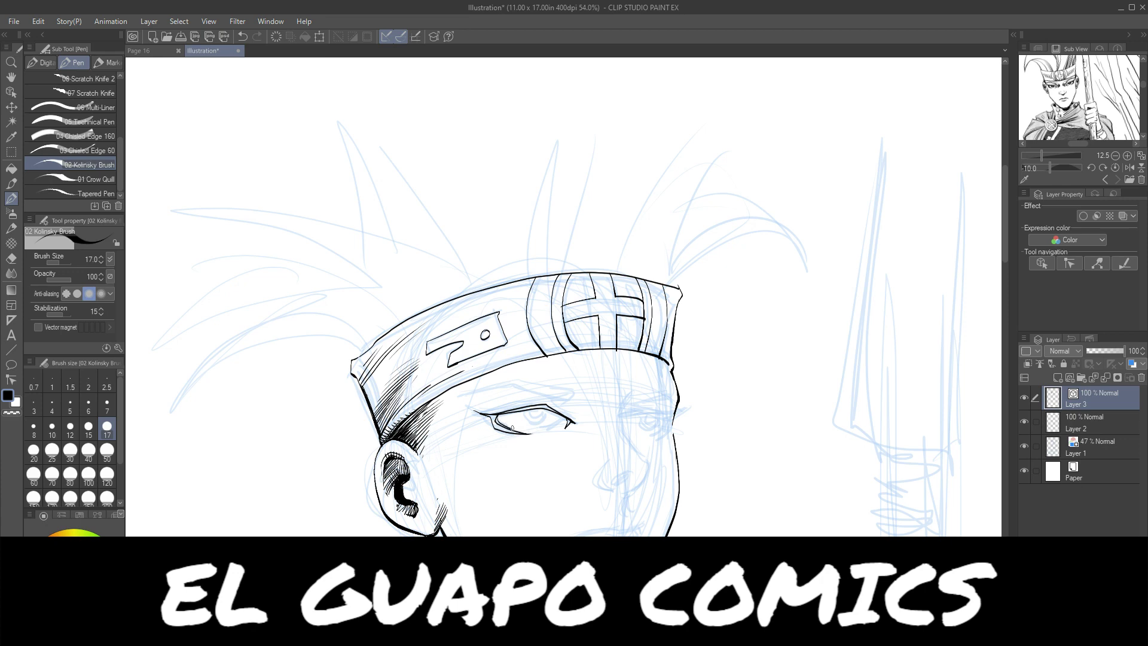
mouse_move(512, 428)
left_mouse_down()
mouse_move(560, 430)
mouse_move(549, 430)
mouse_move(565, 418)
left_mouse_up()
mouse_move(493, 418)
left_mouse_down()
mouse_move(531, 435)
mouse_move(503, 413)
mouse_move(556, 411)
left_mouse_up()
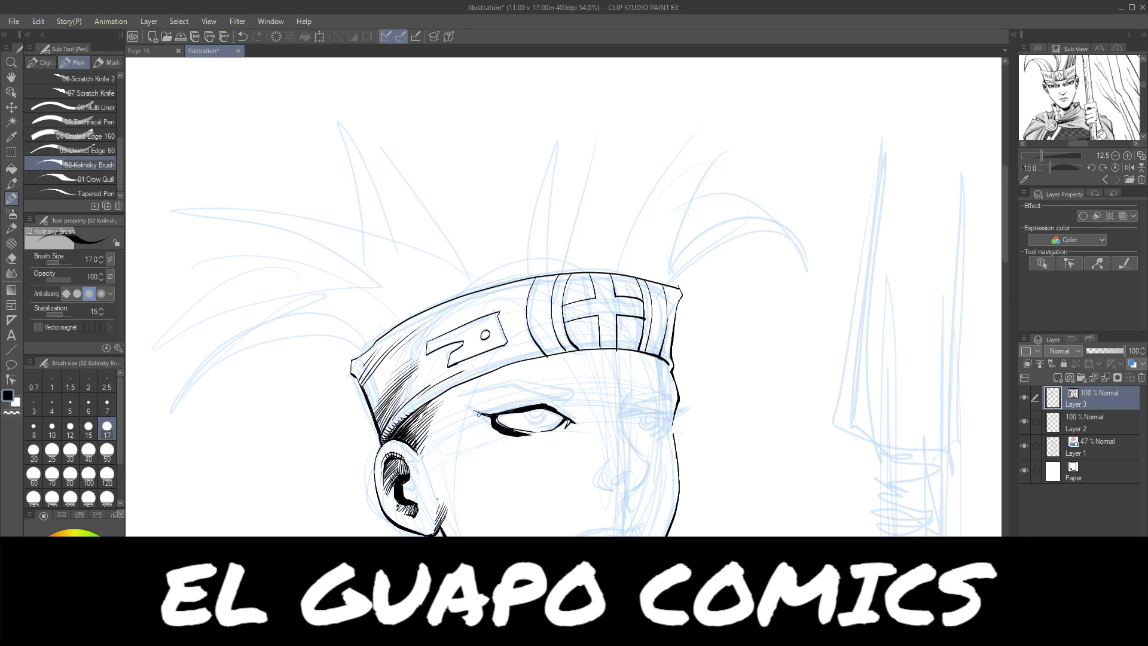
- Ink the near eye's upper-lid crease, iris and pupil, and shade the iris
mouse_move(483, 413)
left_mouse_down()
mouse_move(575, 395)
mouse_move(564, 404)
left_mouse_up()
left_click_drag(551, 433, 567, 419)
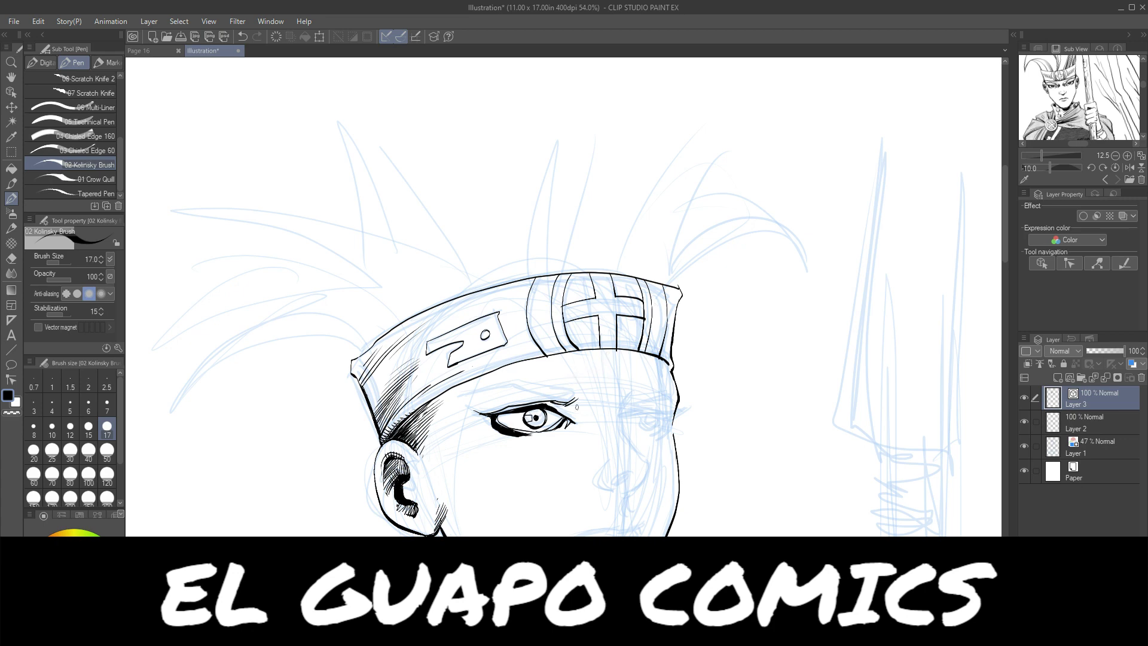
left_click_drag(554, 413, 548, 419)
left_click_drag(535, 415, 533, 422)
key("ctrl+z")
key("ctrl+z")
key("ctrl+z")
key("ctrl+z")
left_click(531, 419)
left_click_drag(558, 412, 565, 416)
- Ink the near eyebrow with hair strokes and hatch the eye's inner corner beside the nose
mouse_move(466, 396)
left_mouse_down()
mouse_move(514, 382)
mouse_move(572, 403)
mouse_move(577, 392)
mouse_move(523, 378)
left_mouse_up()
left_click_drag(519, 382, 541, 377)
mouse_move(529, 386)
left_mouse_down()
mouse_move(549, 382)
mouse_move(521, 373)
left_mouse_up()
left_click_drag(510, 380, 505, 372)
left_click_drag(487, 390, 503, 377)
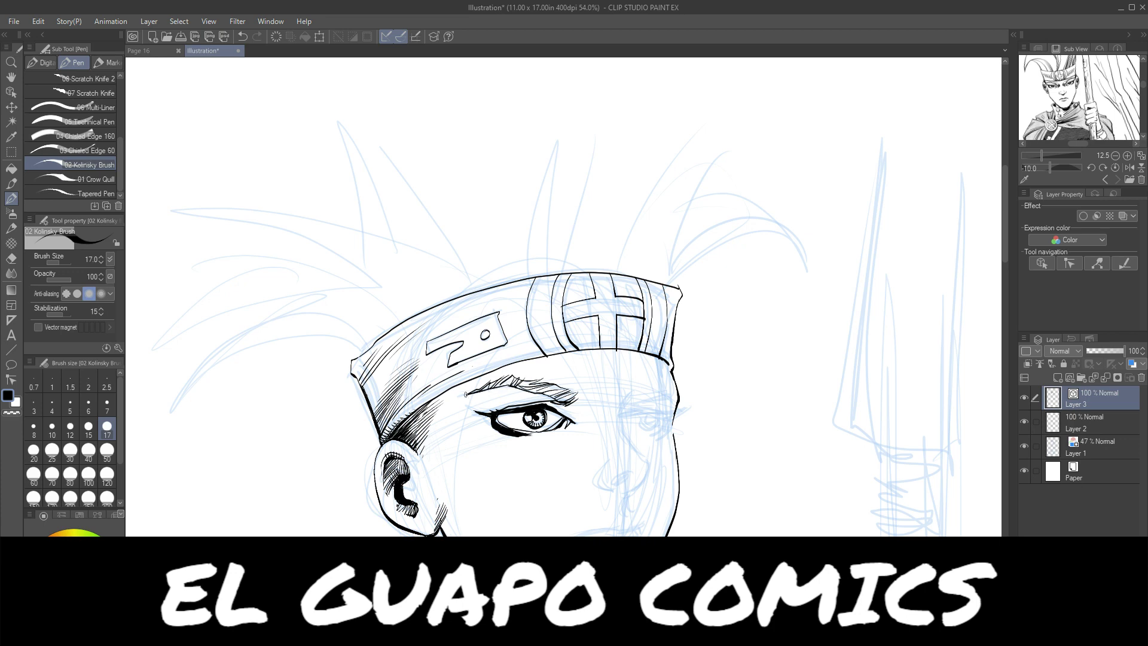
left_click_drag(508, 374, 516, 381)
mouse_move(505, 386)
left_mouse_down()
mouse_move(579, 392)
mouse_move(542, 377)
left_mouse_up()
left_click_drag(554, 403, 580, 422)
left_click_drag(574, 413, 575, 436)
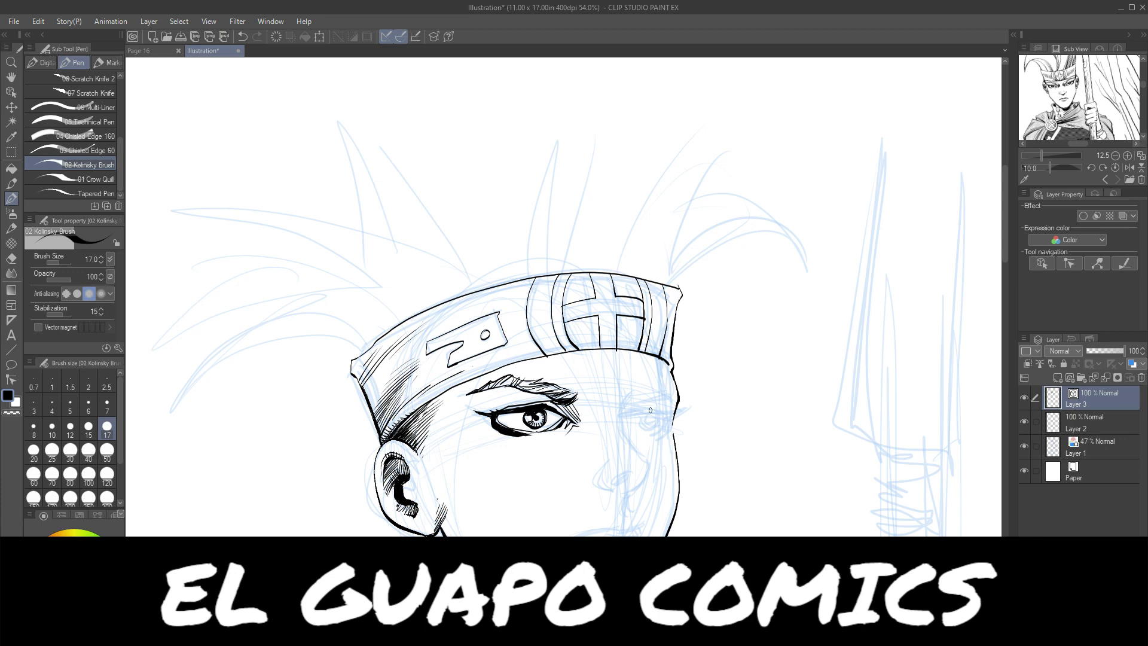
- Ink the far eye with its upper lash line, iris, pupil and lower lid
left_click_drag(1005, 255, 999, 269)
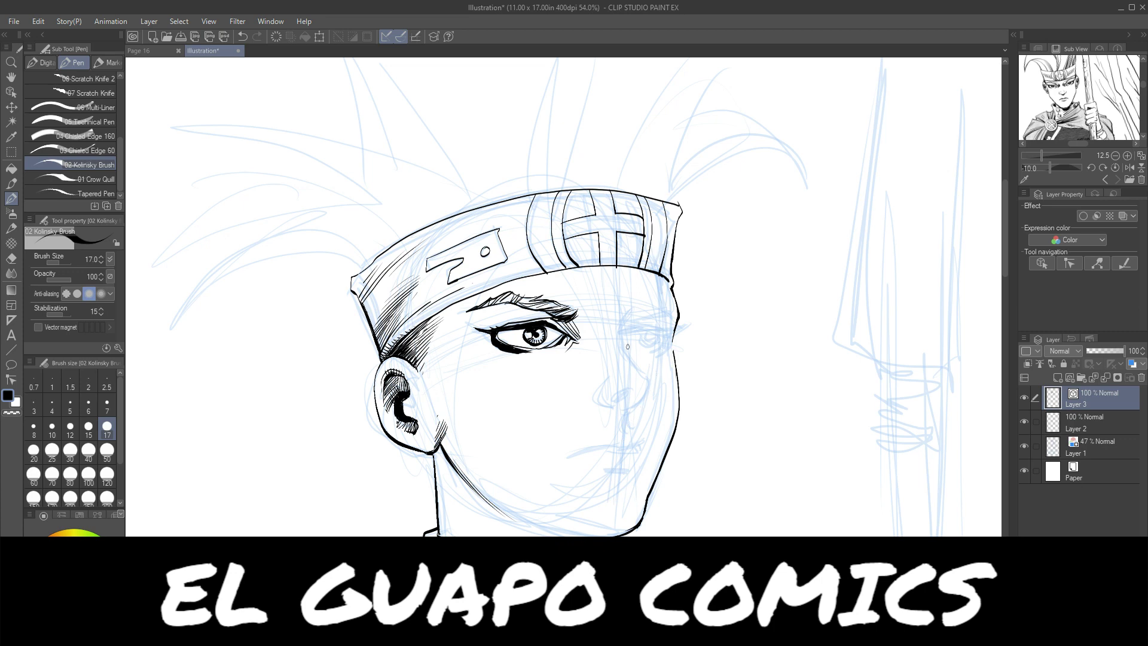
mouse_move(623, 333)
left_mouse_down()
mouse_move(690, 325)
mouse_move(619, 333)
mouse_move(673, 330)
left_mouse_up()
mouse_move(672, 345)
left_mouse_down()
mouse_move(651, 353)
mouse_move(675, 332)
left_mouse_up()
left_click_drag(622, 328, 672, 328)
mouse_move(654, 345)
left_mouse_down()
mouse_move(660, 330)
mouse_move(651, 351)
mouse_move(642, 346)
mouse_move(656, 345)
left_mouse_up()
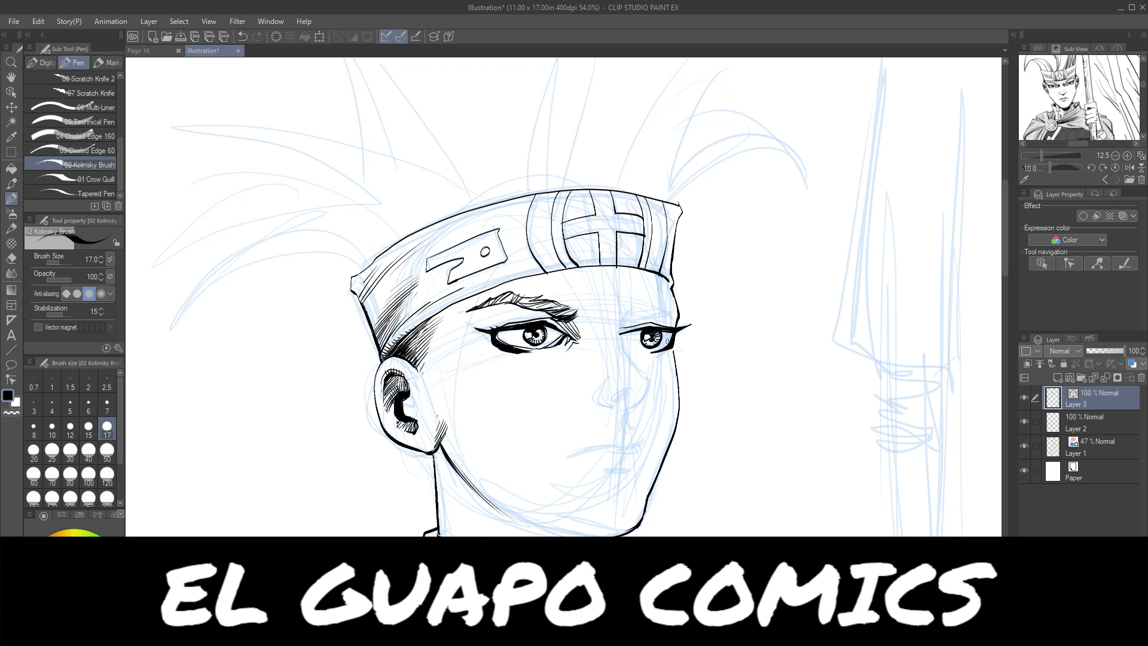
mouse_move(626, 344)
left_mouse_down()
mouse_move(648, 353)
mouse_move(672, 336)
left_mouse_up()
- Ink the far eyebrow with hair strokes and the brow line down to the eye's inner corner
mouse_move(623, 311)
left_mouse_down()
mouse_move(624, 322)
mouse_move(645, 321)
mouse_move(670, 307)
mouse_move(623, 317)
mouse_move(653, 307)
left_mouse_up()
left_click_drag(645, 313, 662, 298)
left_click_drag(657, 307, 668, 300)
mouse_move(662, 311)
left_mouse_down()
mouse_move(676, 304)
mouse_move(679, 322)
mouse_move(620, 314)
mouse_move(616, 335)
left_mouse_up()
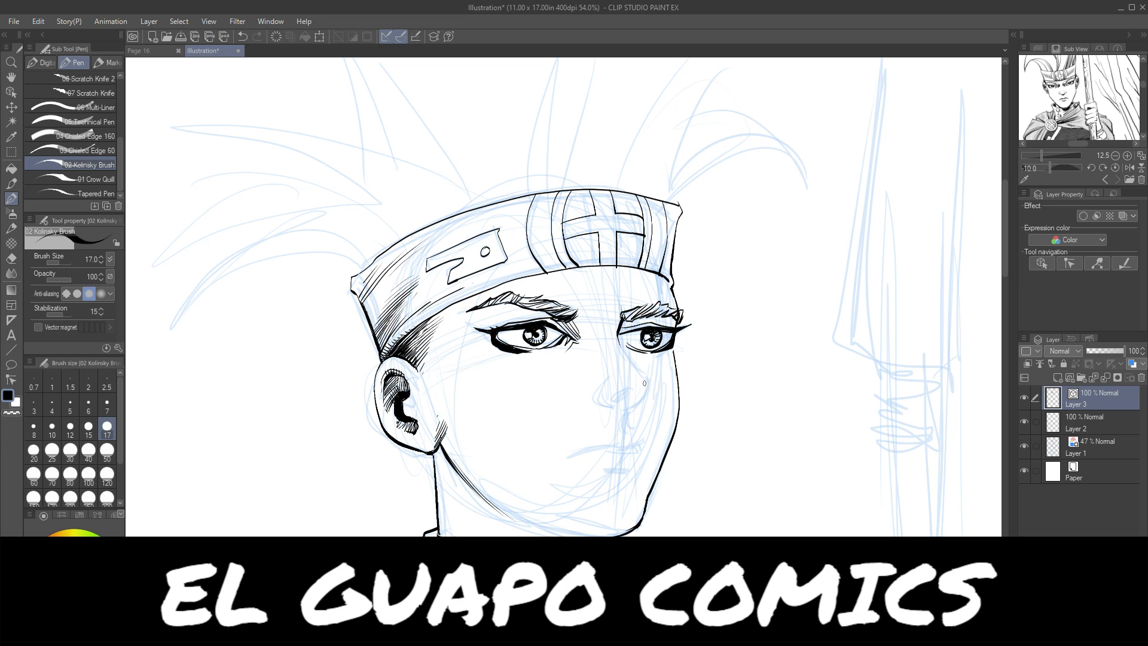
- Ink the nose's underside, nostril and wing, and the closed mouth's line with its first lip strokes
mouse_move(644, 383)
left_mouse_down()
mouse_move(623, 406)
mouse_move(621, 391)
mouse_move(604, 399)
mouse_move(618, 392)
left_mouse_up()
left_click_drag(622, 392, 619, 403)
left_click_drag(595, 386, 601, 404)
left_click_drag(597, 381, 595, 400)
left_click_drag(620, 333, 677, 328)
mouse_move(635, 447)
left_mouse_down()
mouse_move(568, 455)
mouse_move(645, 451)
mouse_move(571, 456)
mouse_move(614, 438)
mouse_move(599, 445)
mouse_move(651, 454)
left_mouse_up()
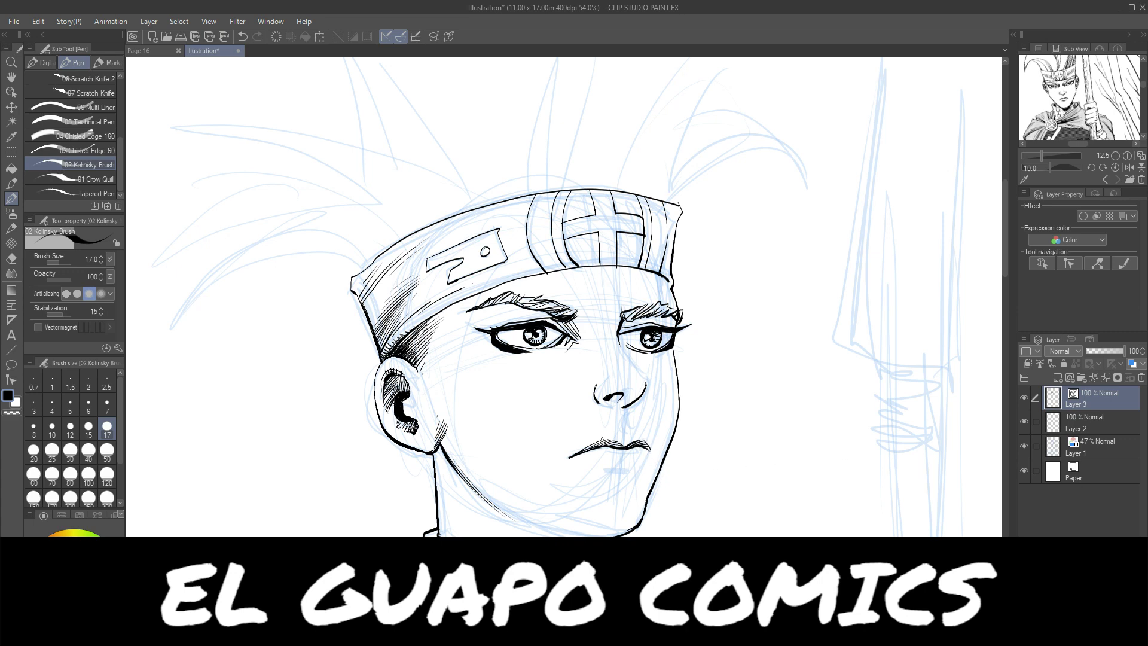
mouse_move(602, 440)
left_mouse_down()
mouse_move(628, 470)
mouse_move(610, 469)
mouse_move(635, 469)
mouse_move(604, 471)
left_mouse_up()
- Shade the nose tip with short strokes and ink the contours of the upper and lower lips
left_click_drag(646, 386, 637, 403)
key("ctrl+z")
left_click_drag(638, 410, 642, 401)
left_click_drag(634, 365, 644, 382)
key("ctrl+z")
left_click_drag(636, 366, 640, 410)
key("ctrl+z")
left_click_drag(646, 381, 633, 410)
mouse_move(578, 450)
left_mouse_down()
mouse_move(566, 459)
mouse_move(610, 438)
left_mouse_up()
mouse_move(581, 464)
left_mouse_down()
mouse_move(643, 468)
mouse_move(628, 473)
left_mouse_up()
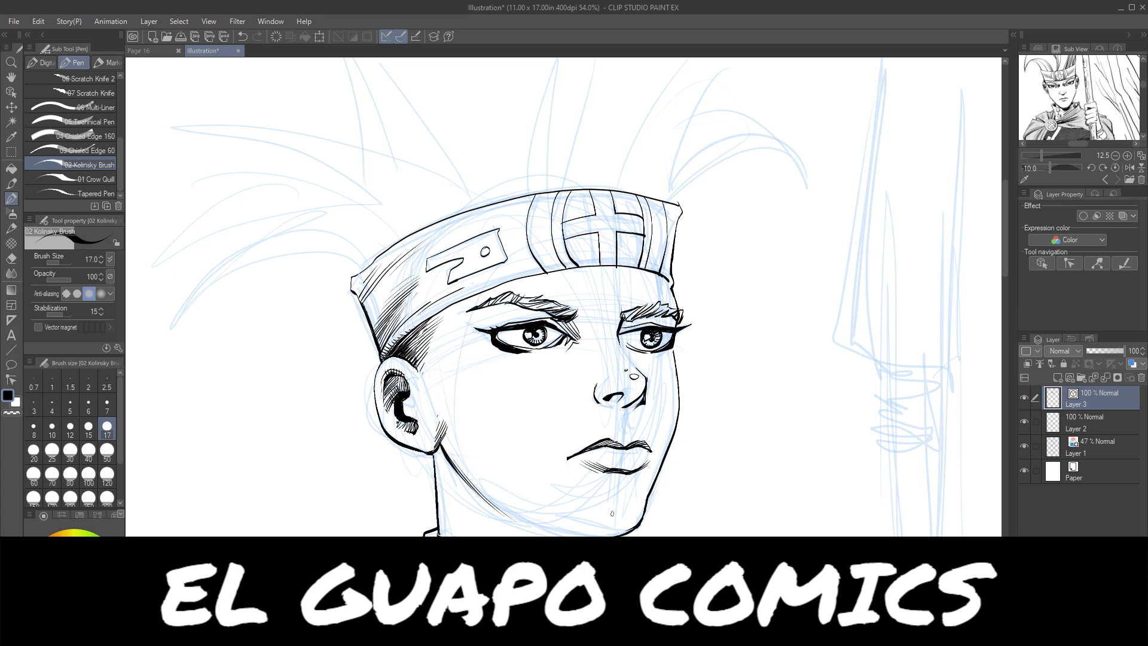
- Undo the last stroke, ink the curve of the nostril wing, and add the first shading strokes along the jaw below the ear
key("ctrl+z")
left_click_drag(594, 391, 609, 375)
left_click_drag(1005, 237, 1004, 263)
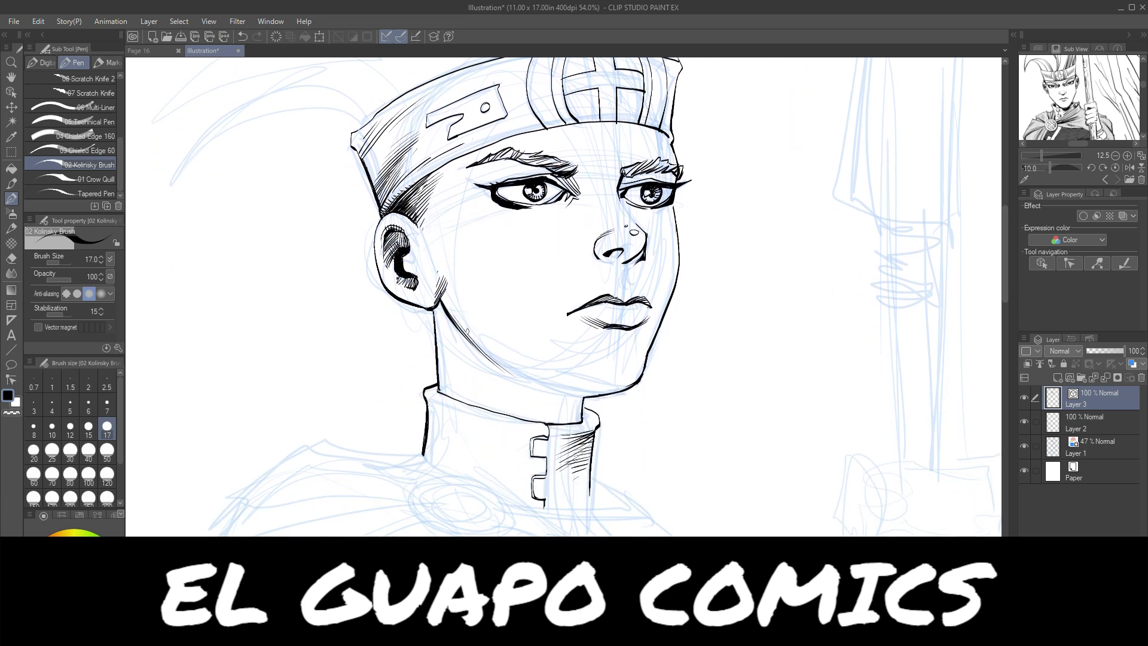
mouse_move(440, 303)
left_mouse_down()
mouse_move(481, 347)
mouse_move(556, 381)
left_mouse_up()
left_click_drag(440, 301, 504, 359)
- With the canvas rotated to 45 degrees, hatch the shadow along the jaw's underside toward the chin
left_click(1102, 168)
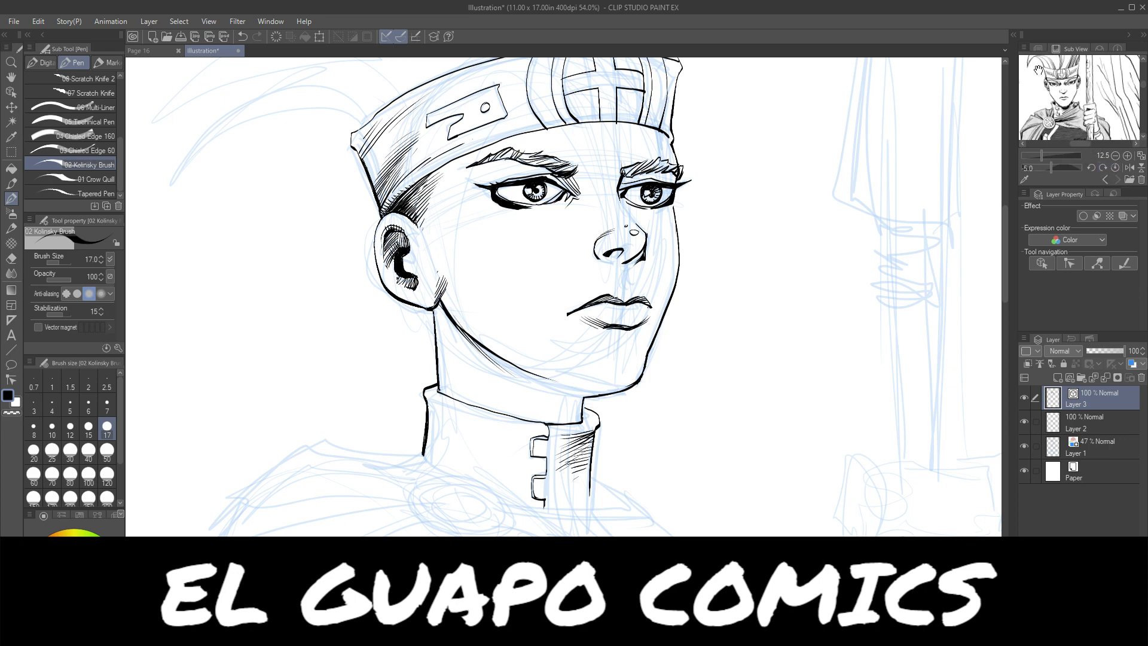
left_click(1038, 49)
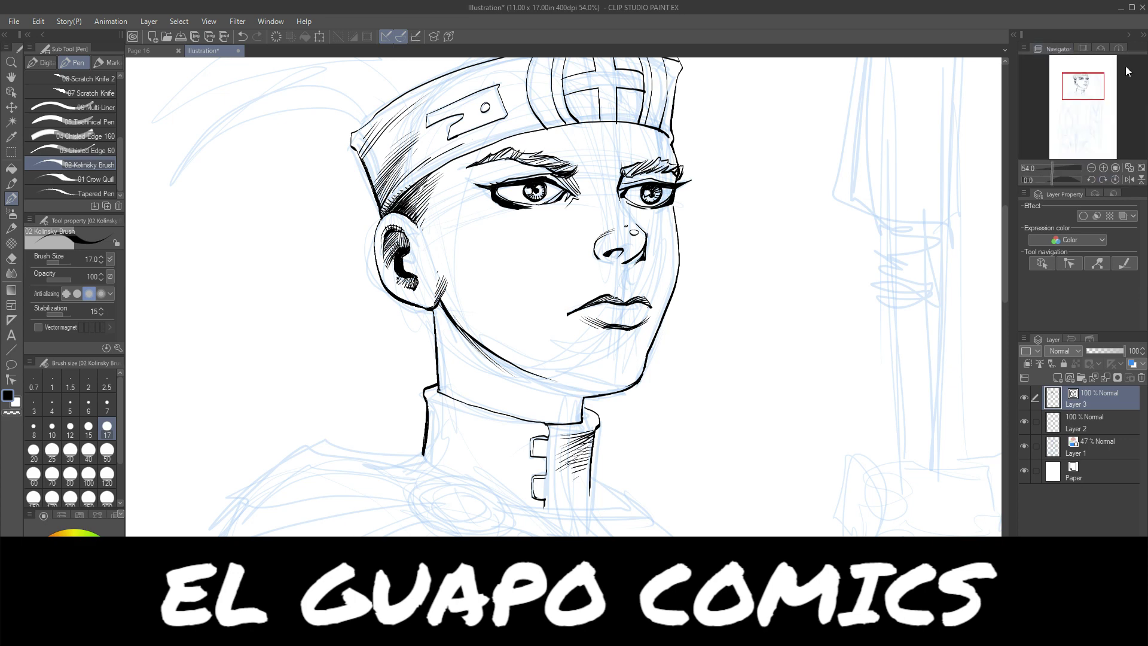
left_click(1103, 180)
left_click(1103, 179)
left_click(1103, 180)
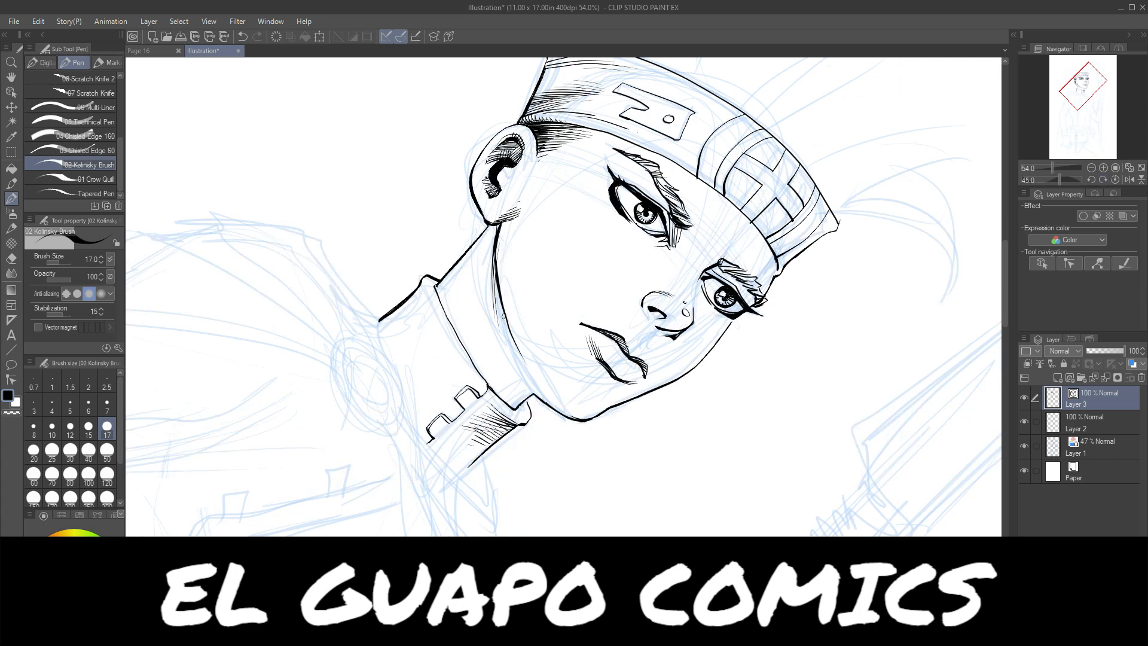
left_click_drag(497, 336, 526, 396)
left_click_drag(492, 294, 530, 395)
mouse_move(495, 289)
left_mouse_down()
mouse_move(503, 331)
mouse_move(496, 277)
mouse_move(541, 403)
left_mouse_up()
left_click_drag(512, 336, 538, 397)
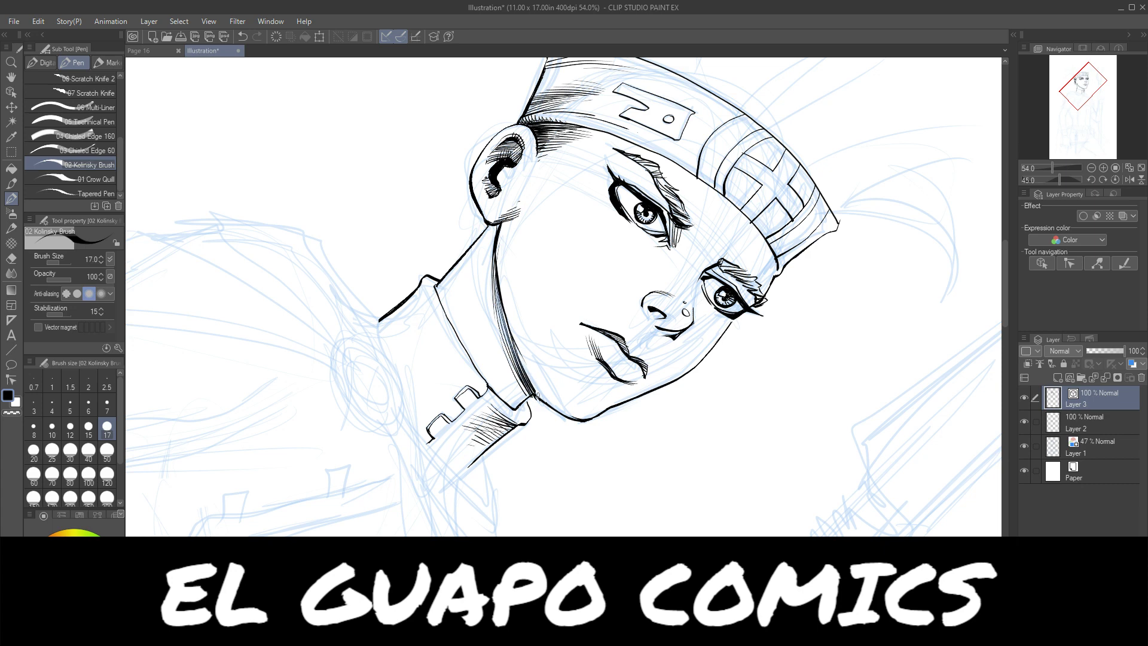
left_click_drag(516, 346, 566, 420)
key("ctrl+z")
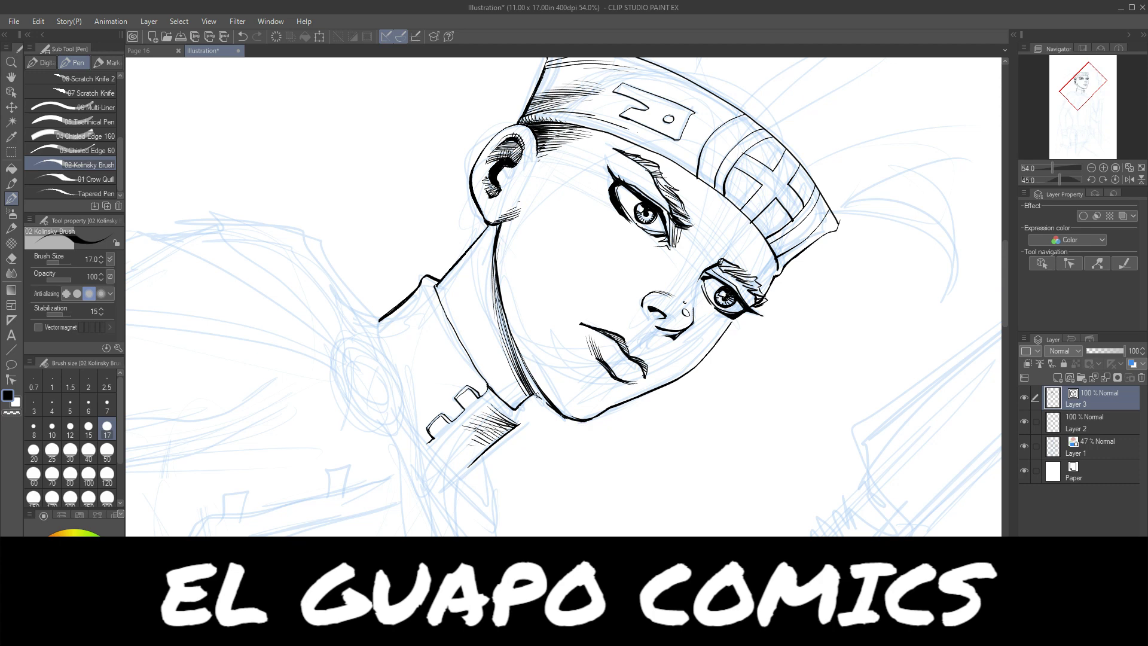
- Thicken the chin's underside and fill the jaw shadow with short hatching strokes from the chin up to the ear
left_click_drag(533, 392, 558, 412)
left_click_drag(509, 332, 540, 399)
mouse_move(518, 354)
left_mouse_down()
mouse_move(564, 418)
mouse_move(601, 412)
left_mouse_up()
mouse_move(488, 225)
left_mouse_down()
mouse_move(493, 276)
mouse_move(492, 219)
left_mouse_up()
left_click_drag(493, 265, 497, 218)
left_click_drag(501, 338, 494, 300)
mouse_move(521, 382)
left_mouse_down()
mouse_move(491, 310)
mouse_move(505, 358)
mouse_move(498, 340)
left_mouse_up()
mouse_move(526, 401)
left_mouse_down()
mouse_move(507, 370)
mouse_move(519, 391)
left_mouse_up()
left_click_drag(520, 397, 513, 367)
left_click_drag(528, 396, 525, 388)
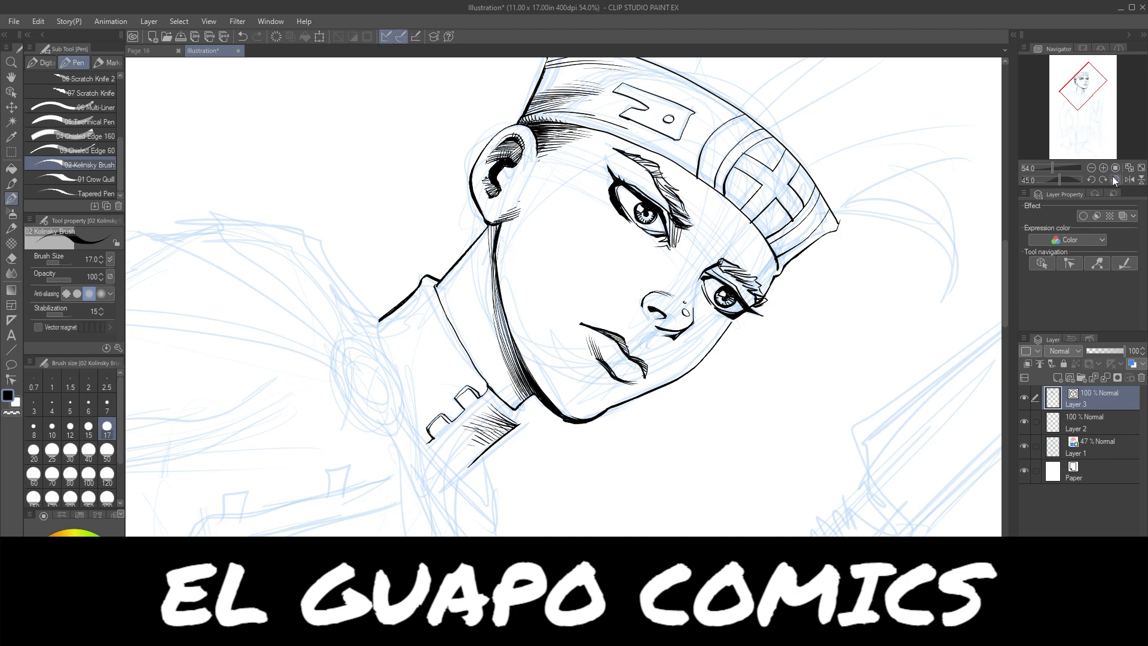
- With the canvas back at 0 degrees, ink the two long locks sweeping backward from the rear of the headband
left_click(1092, 181)
left_click(1093, 181)
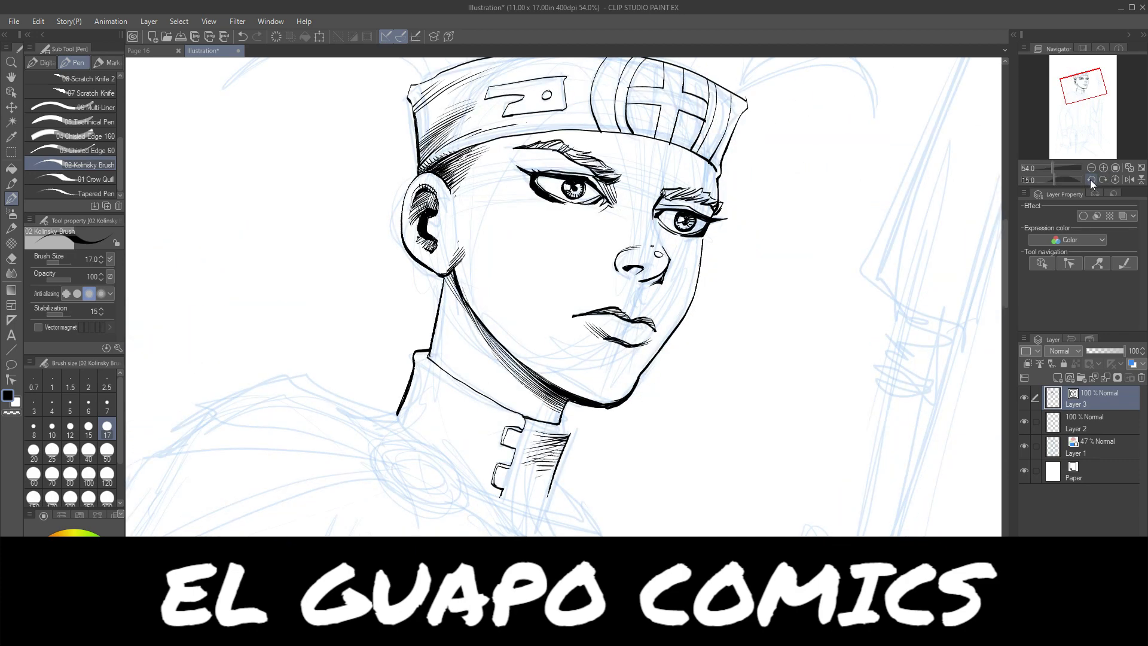
left_click(1092, 181)
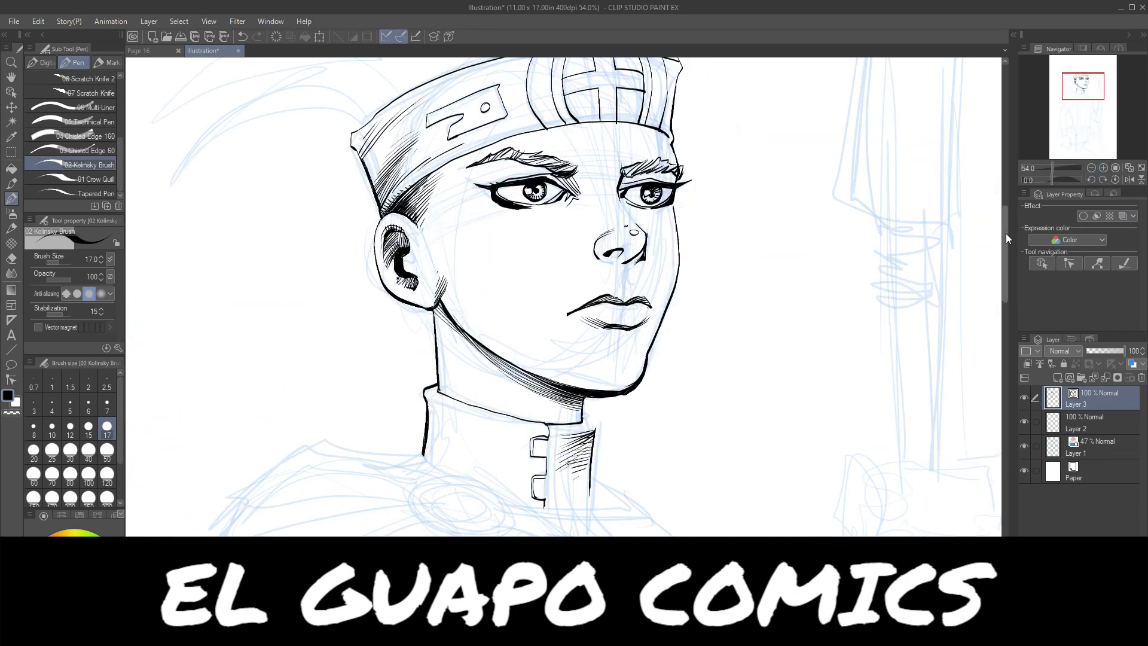
left_click(1091, 169)
left_click(1091, 169)
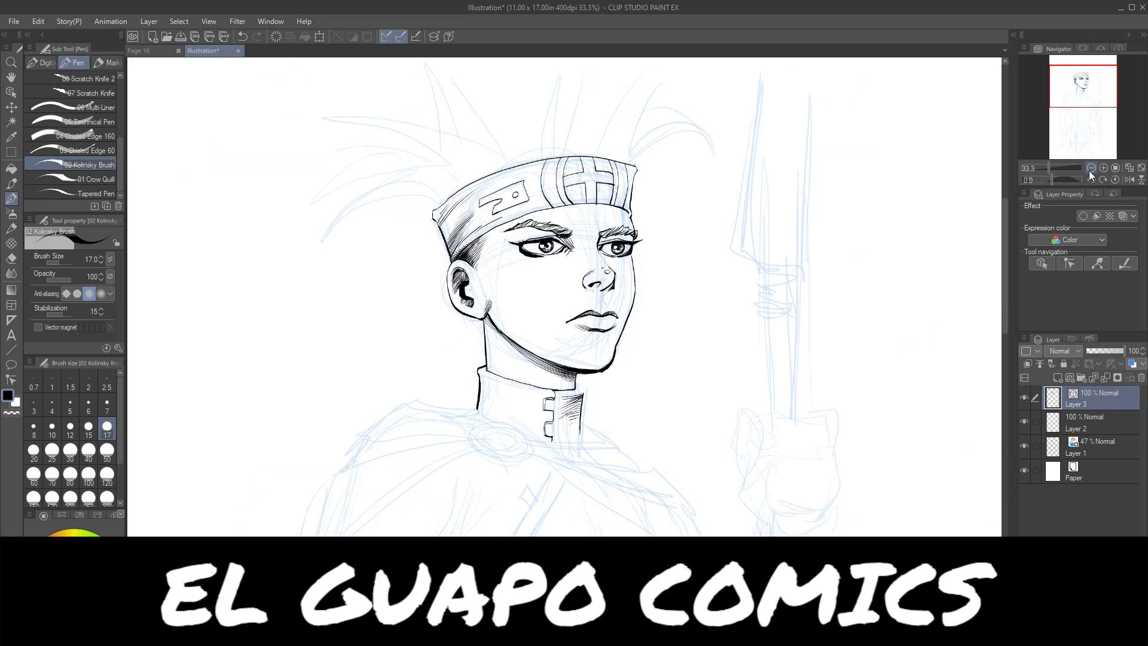
left_click(1090, 169)
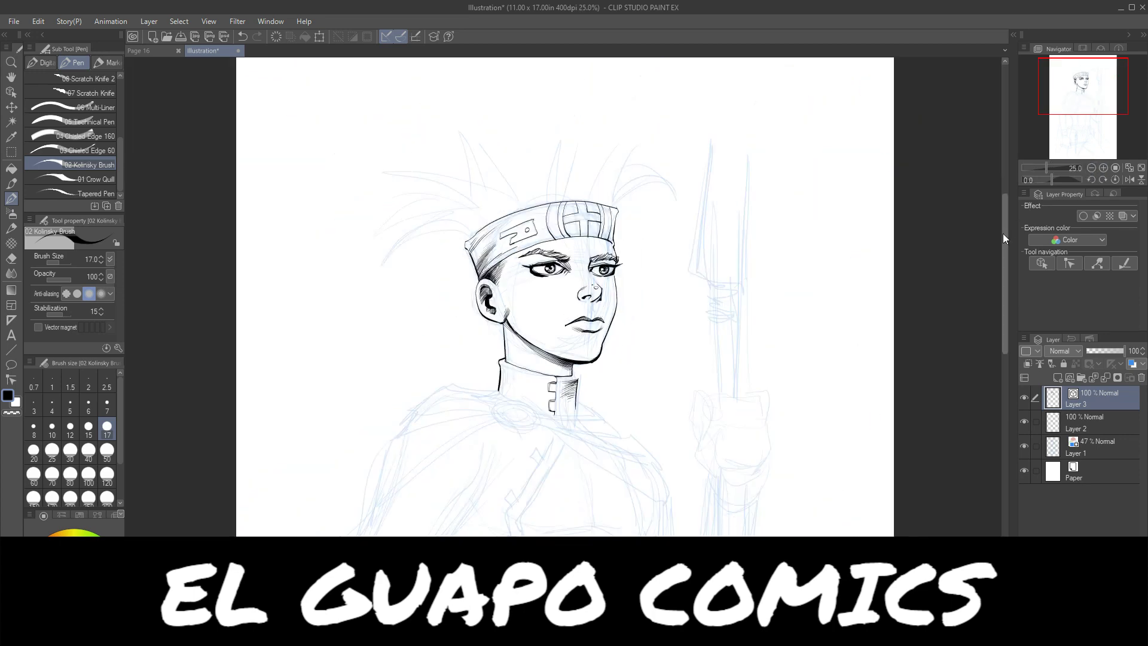
left_click_drag(1006, 239, 998, 265)
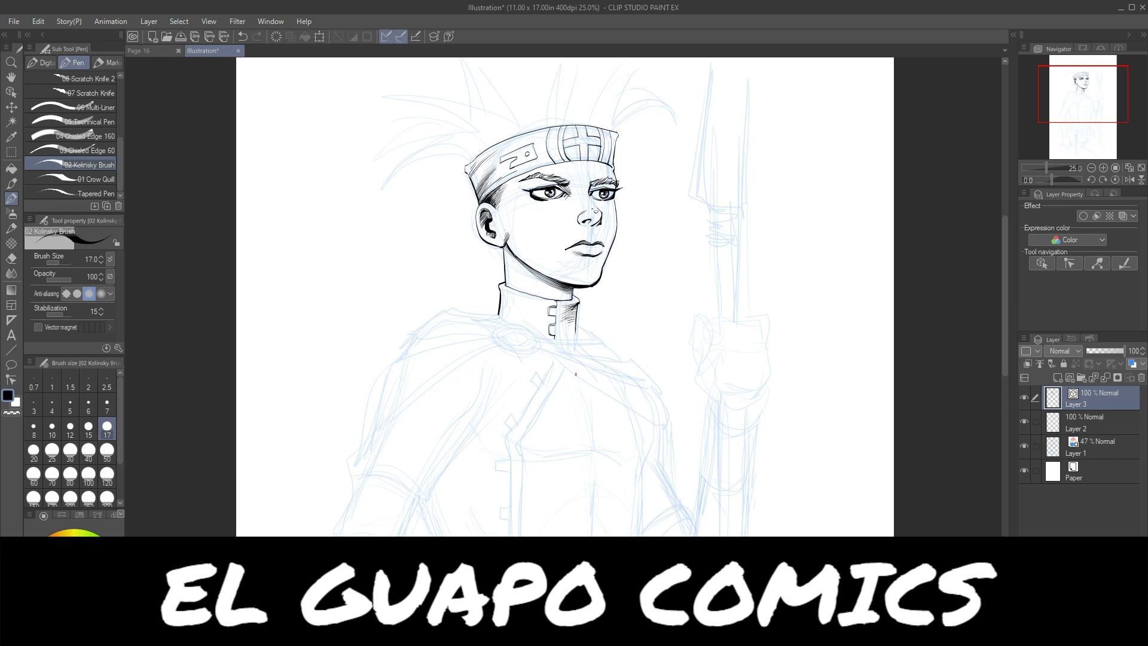
scroll(957, 299, "up", 4)
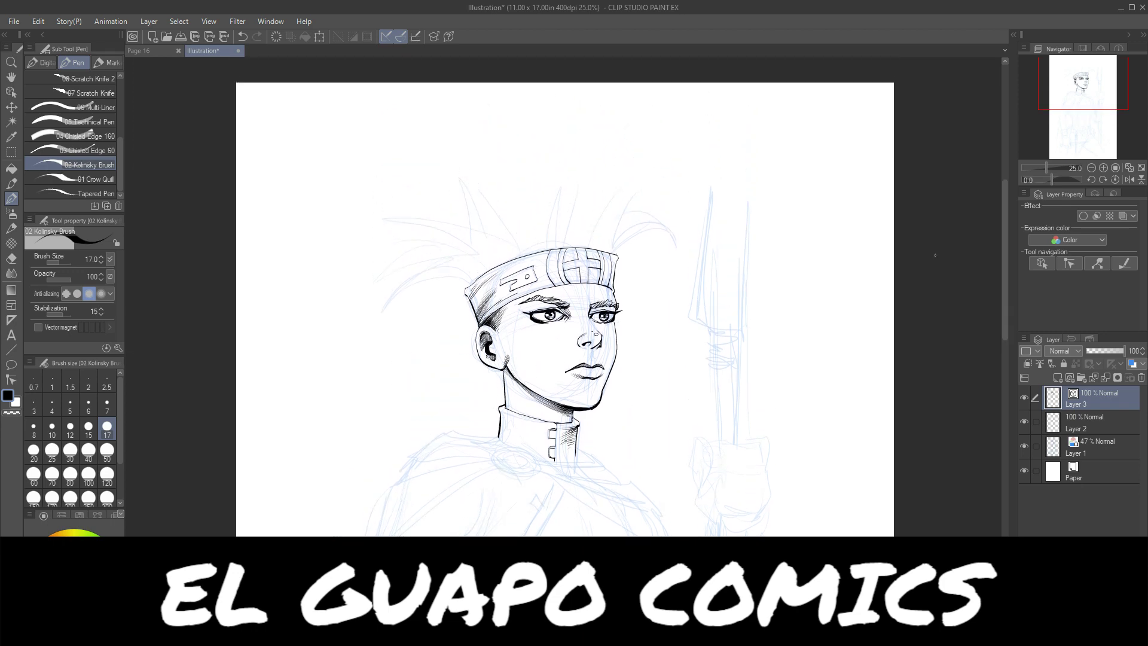
mouse_move(456, 281)
left_mouse_down()
mouse_move(433, 278)
mouse_move(385, 306)
mouse_move(443, 266)
mouse_move(465, 265)
mouse_move(453, 264)
mouse_move(458, 272)
left_mouse_up()
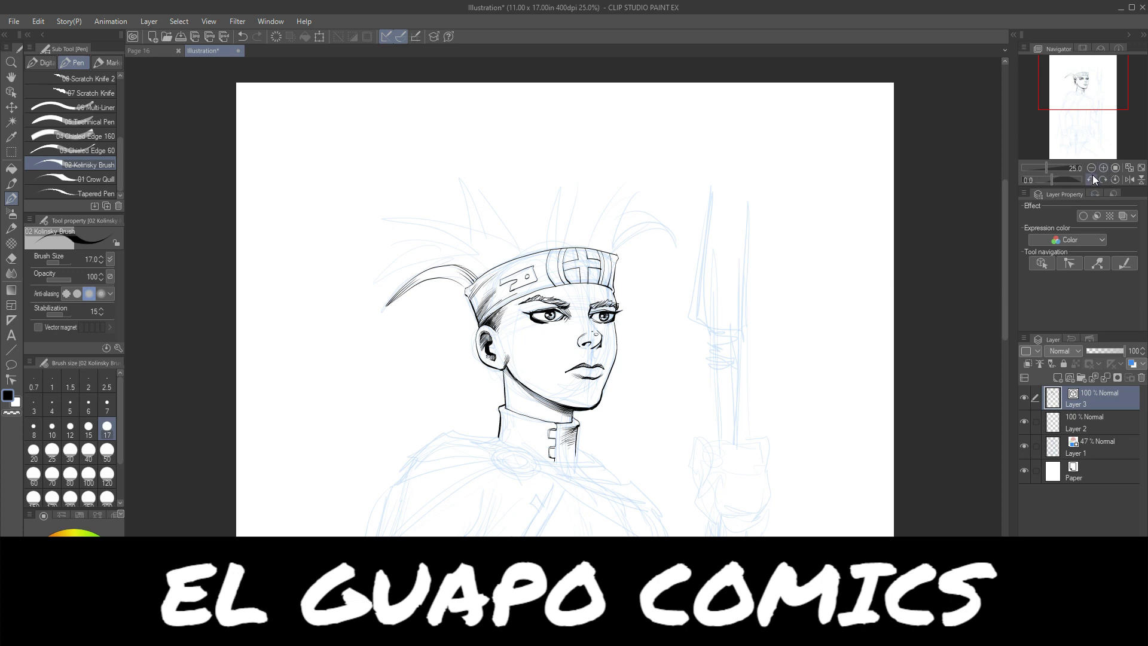
mouse_move(386, 305)
left_mouse_down()
mouse_move(449, 259)
mouse_move(371, 228)
mouse_move(437, 220)
mouse_move(489, 235)
left_mouse_up()
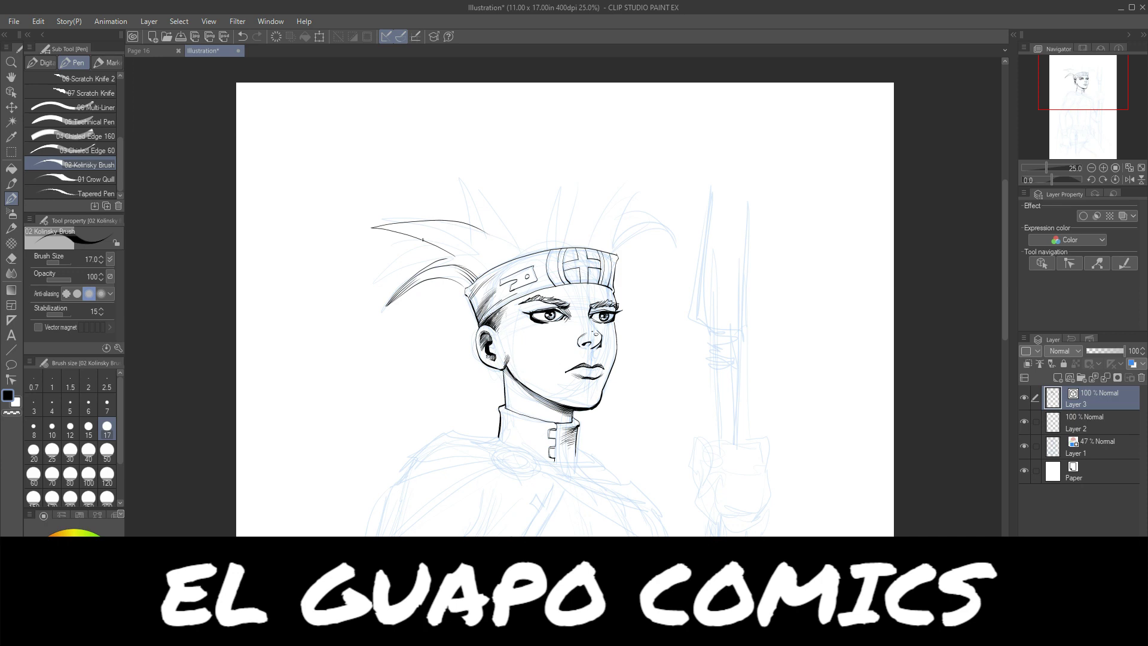
left_click_drag(413, 237, 444, 258)
- Ink the tall upright locks above the headband and the shorter ones curving out at its front
mouse_move(461, 216)
left_mouse_down()
mouse_move(478, 125)
mouse_move(495, 105)
mouse_move(496, 175)
mouse_move(535, 236)
left_mouse_up()
mouse_move(494, 108)
left_mouse_down()
mouse_move(503, 162)
mouse_move(530, 111)
mouse_move(527, 143)
mouse_move(594, 114)
mouse_move(656, 110)
mouse_move(637, 112)
mouse_move(652, 111)
mouse_move(601, 159)
mouse_move(579, 206)
left_mouse_up()
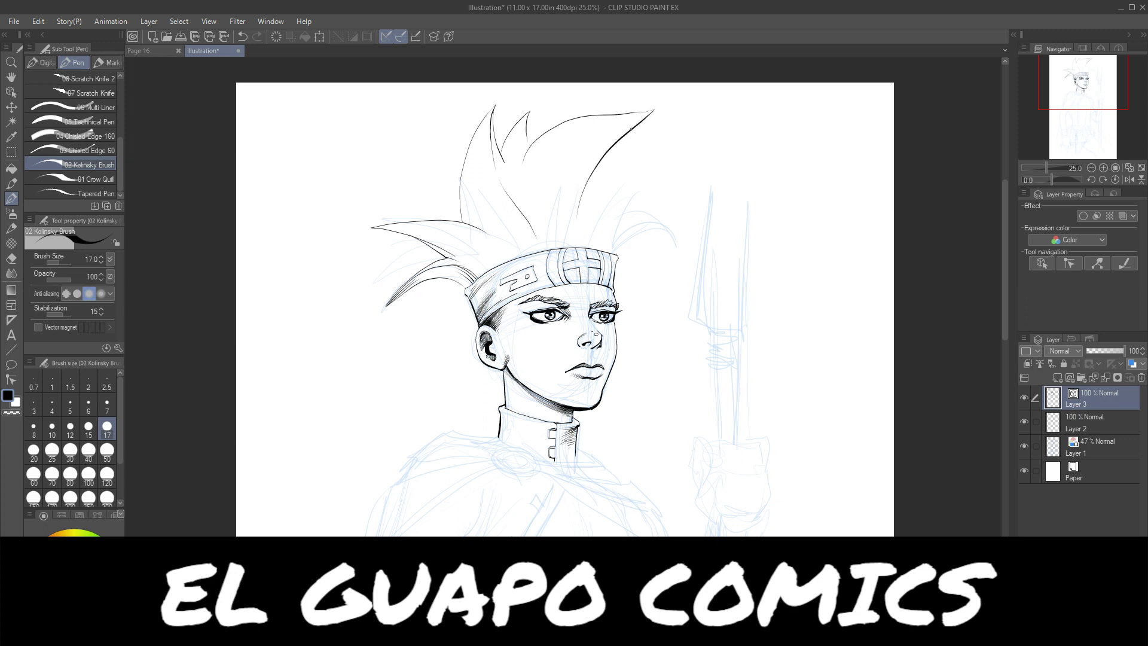
mouse_move(651, 113)
left_mouse_down()
mouse_move(600, 172)
mouse_move(578, 249)
left_mouse_up()
mouse_move(640, 126)
left_mouse_down()
mouse_move(601, 185)
mouse_move(590, 239)
left_mouse_up()
mouse_move(599, 192)
left_mouse_down()
mouse_move(620, 164)
mouse_move(671, 146)
mouse_move(643, 173)
mouse_move(612, 240)
left_mouse_up()
mouse_move(648, 166)
left_mouse_down()
mouse_move(614, 248)
mouse_move(640, 209)
mouse_move(674, 244)
mouse_move(636, 234)
mouse_move(618, 252)
left_mouse_up()
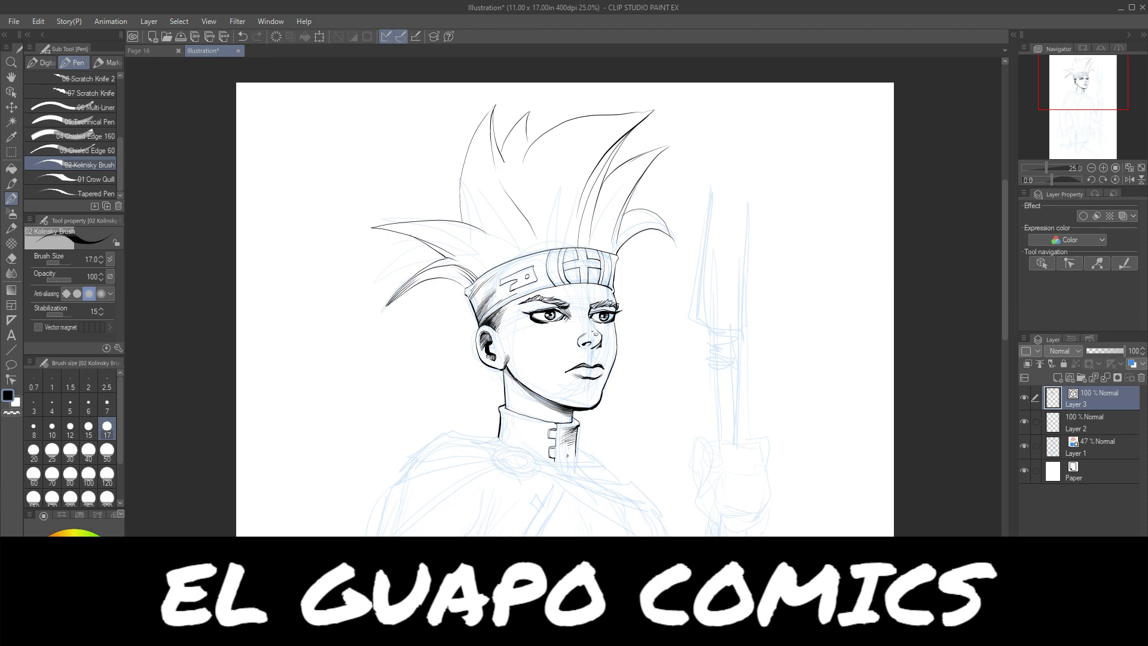
- Ink the oval cape brooch below the collar with its double rim and crossed bands
scroll(1003, 244, "down", 3)
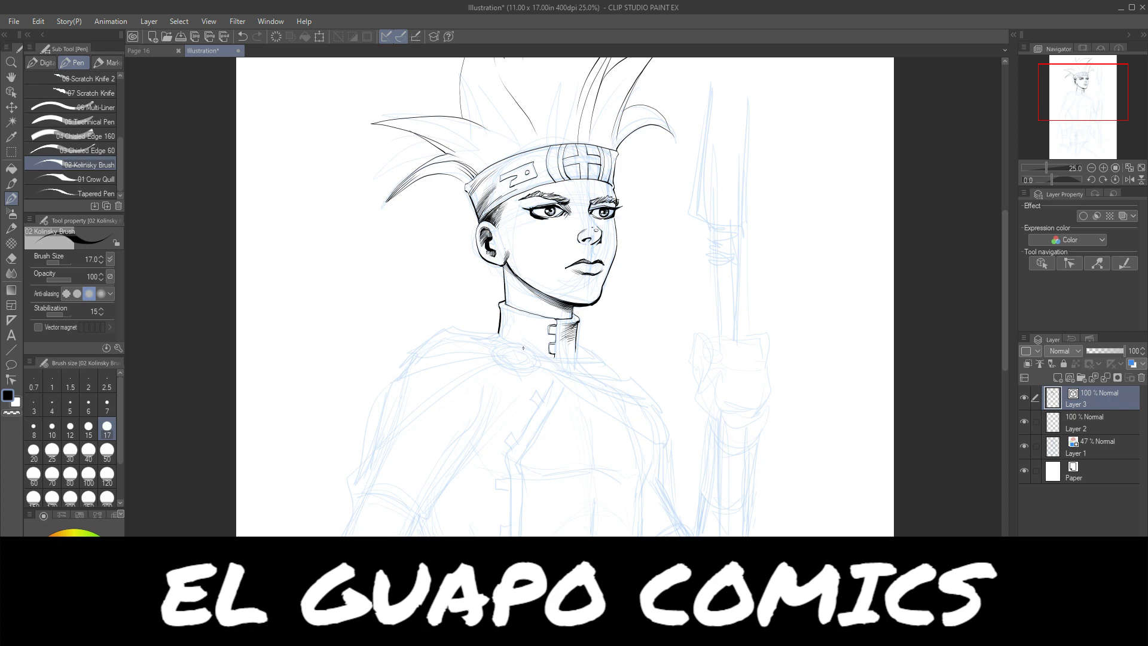
left_click(1103, 167)
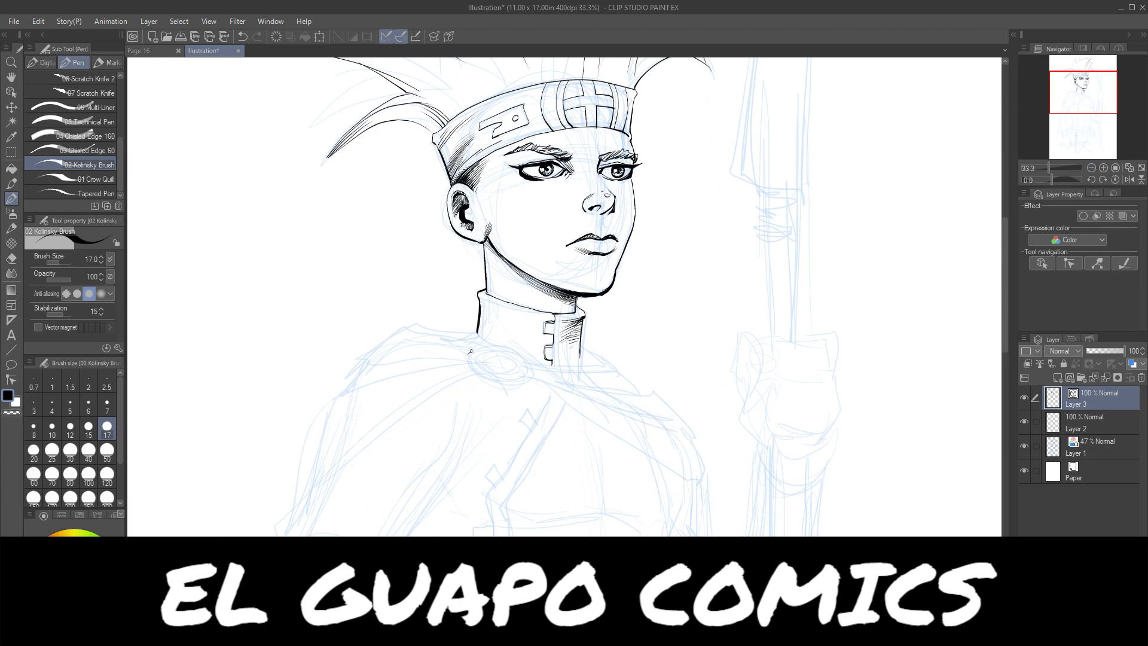
mouse_move(479, 347)
left_mouse_down()
mouse_move(528, 361)
mouse_move(467, 354)
mouse_move(467, 365)
mouse_move(520, 385)
left_mouse_up()
mouse_move(475, 354)
left_mouse_down()
mouse_move(523, 377)
mouse_move(492, 347)
mouse_move(527, 368)
mouse_move(484, 351)
left_mouse_up()
mouse_move(492, 357)
left_mouse_down()
mouse_move(523, 371)
mouse_move(494, 361)
mouse_move(522, 359)
left_mouse_up()
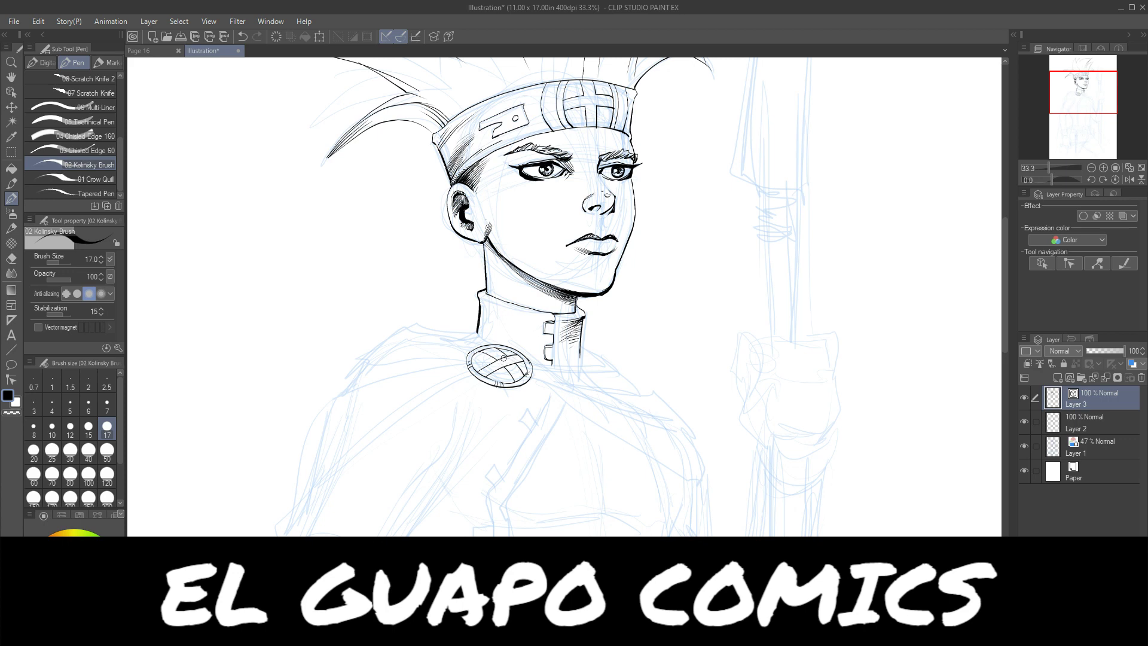
left_click_drag(504, 358, 509, 365)
left_click_drag(485, 353, 481, 360)
- Touch up the lines around the eyes and the near corner of the mouth
left_click_drag(540, 181, 628, 176)
left_click_drag(550, 183, 577, 172)
key("ctrl+z")
left_click_drag(567, 237, 564, 245)
left_click_drag(515, 169, 525, 180)
- Strengthen the brooch's rim and ink the cape's neckline with its fold lines from the brooch to the far shoulder
left_click(1104, 168)
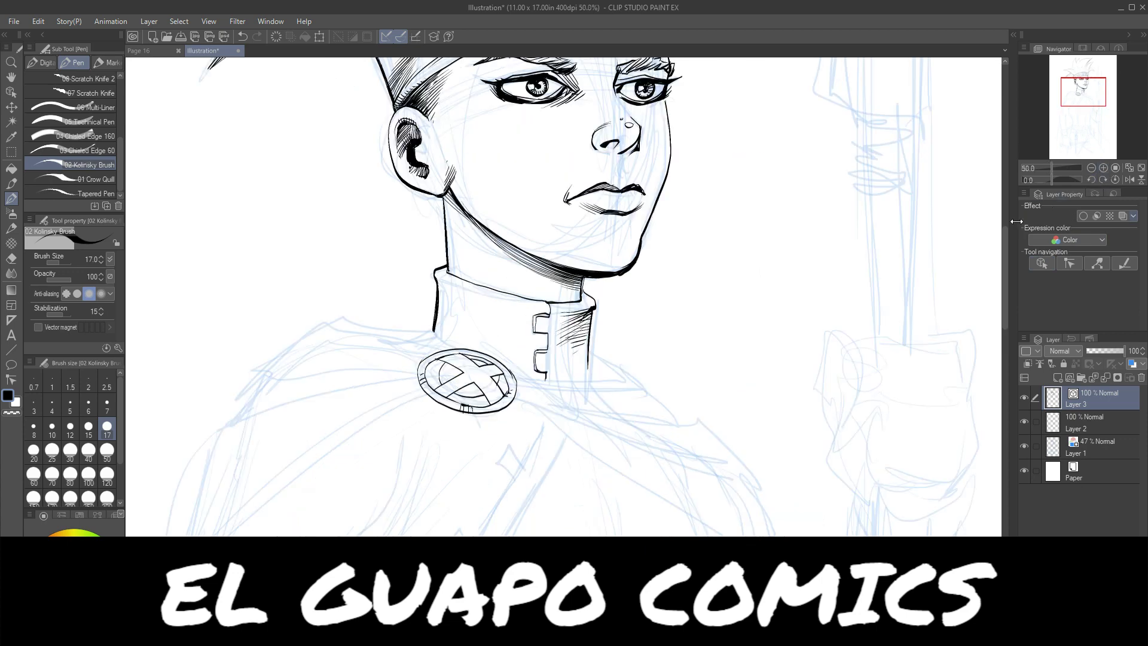
left_click_drag(1005, 238, 1000, 256)
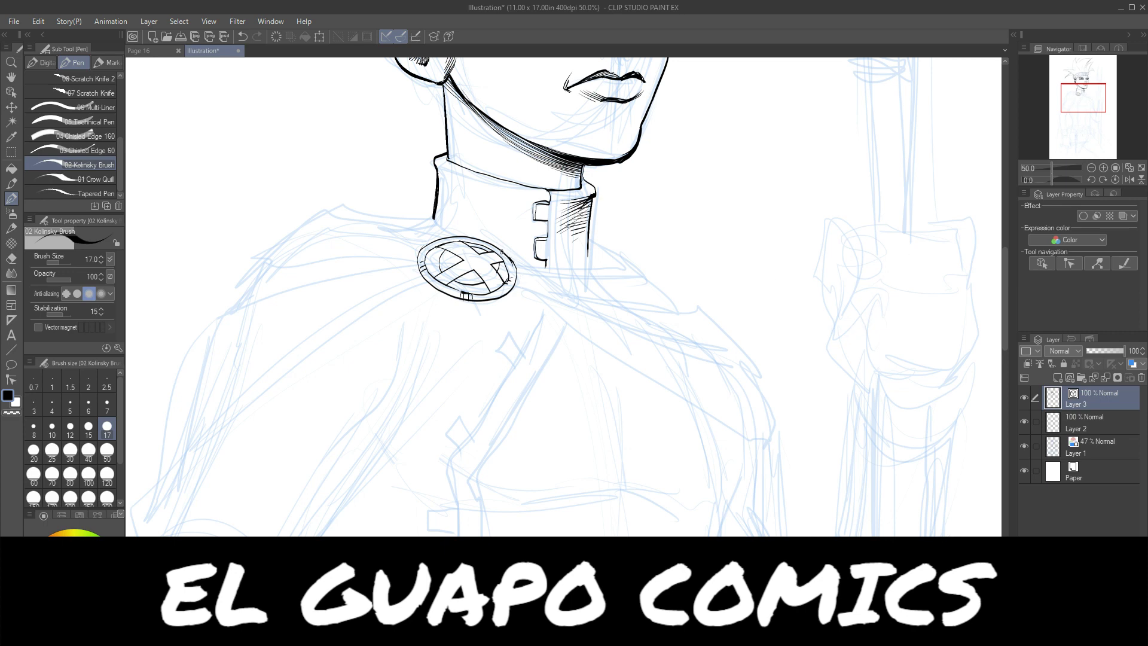
mouse_move(501, 252)
left_mouse_down()
mouse_move(516, 269)
mouse_move(509, 288)
left_mouse_up()
mouse_move(518, 268)
left_mouse_down()
mouse_move(632, 262)
mouse_move(587, 242)
mouse_move(605, 258)
mouse_move(623, 264)
mouse_move(588, 243)
mouse_move(616, 244)
mouse_move(588, 233)
mouse_move(633, 246)
mouse_move(648, 276)
left_mouse_up()
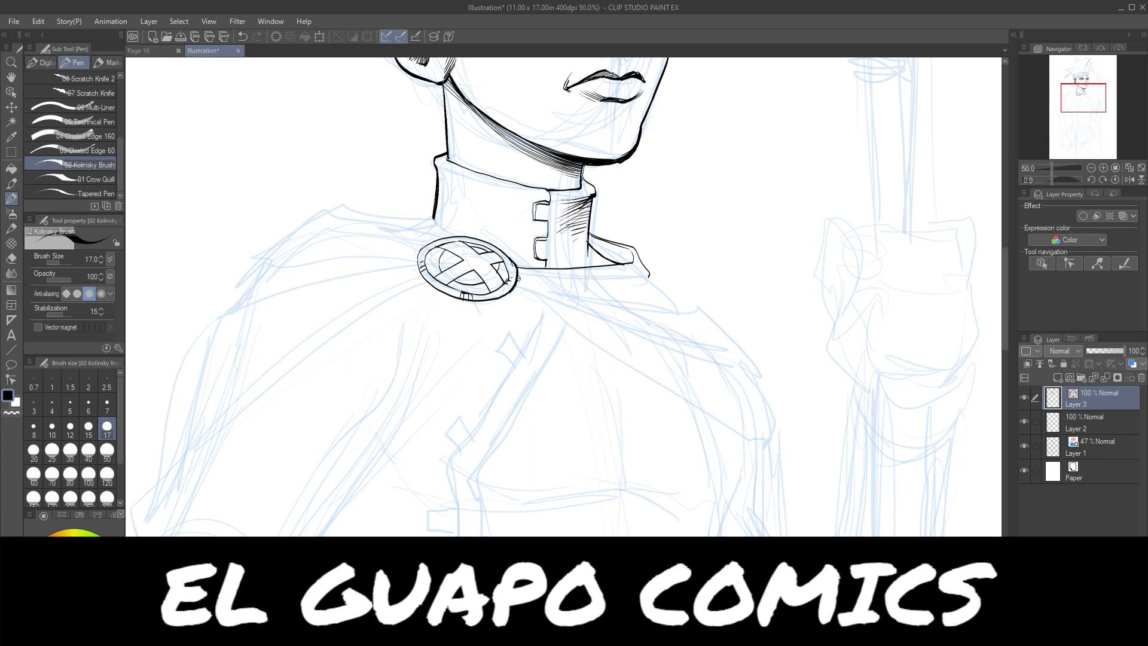
left_click_drag(517, 278, 611, 291)
mouse_move(514, 277)
left_mouse_down()
mouse_move(622, 286)
mouse_move(514, 277)
mouse_move(623, 283)
left_mouse_up()
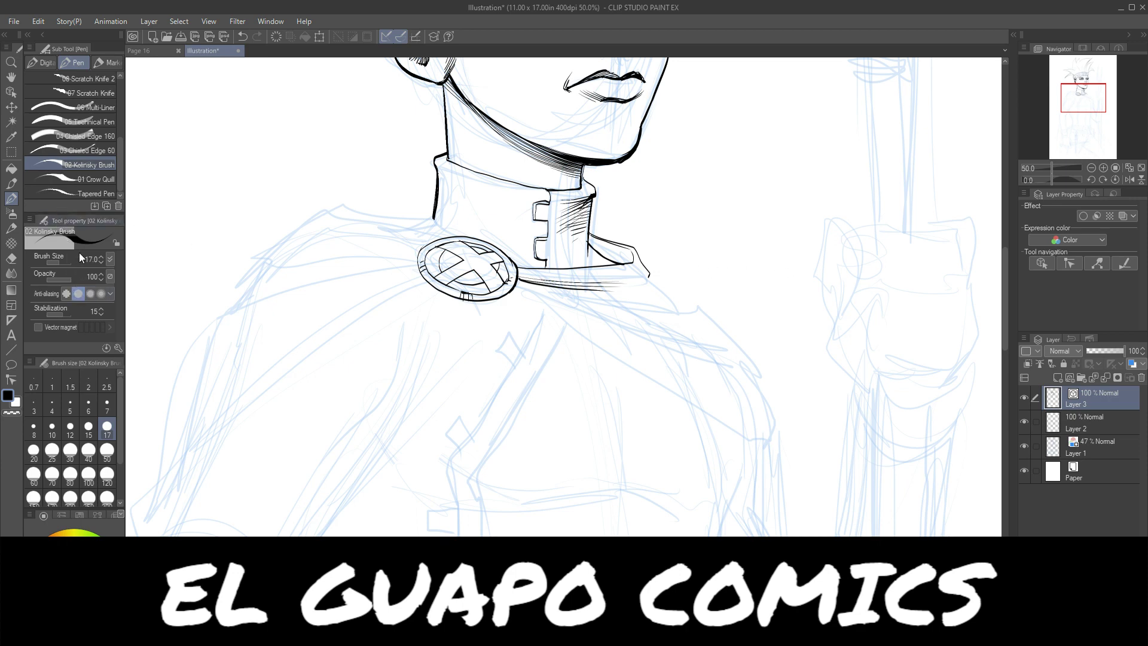
- Finish the end of the cape's neckline and hatch the shadow inside it beside the collar
left_click_drag(649, 274, 645, 280)
left_click_drag(590, 235, 597, 253)
left_click_drag(595, 236, 600, 254)
mouse_move(596, 236)
left_mouse_down()
mouse_move(603, 257)
mouse_move(630, 264)
left_mouse_up()
mouse_move(590, 242)
left_mouse_down()
mouse_move(613, 261)
mouse_move(630, 264)
mouse_move(631, 254)
left_mouse_up()
- Ink the cape's outer contour over the far shoulder, across the near shoulder and down over the near arm
left_click(1092, 168)
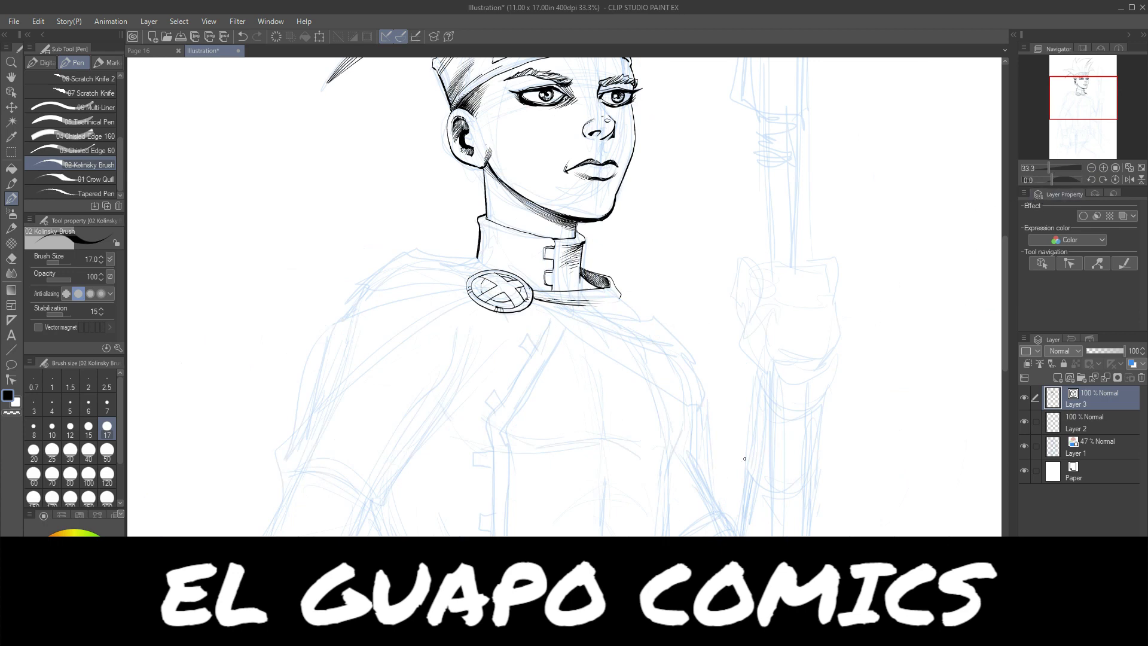
mouse_move(619, 295)
left_mouse_down()
mouse_move(690, 355)
mouse_move(705, 464)
left_mouse_up()
mouse_move(472, 257)
left_mouse_down()
mouse_move(396, 247)
mouse_move(378, 261)
left_mouse_up()
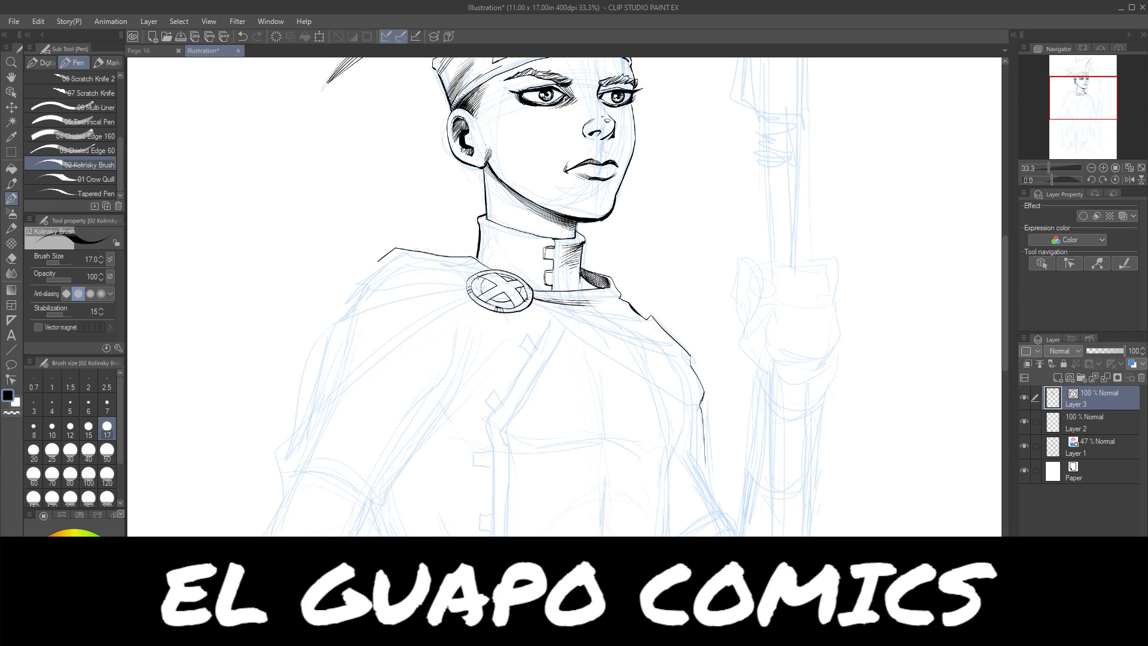
left_click_drag(476, 271, 375, 261)
left_click_drag(367, 261, 323, 321)
mouse_move(465, 288)
left_mouse_down()
mouse_move(329, 318)
mouse_move(466, 288)
left_mouse_up()
mouse_move(331, 319)
left_mouse_down()
mouse_move(311, 333)
mouse_move(276, 503)
left_mouse_up()
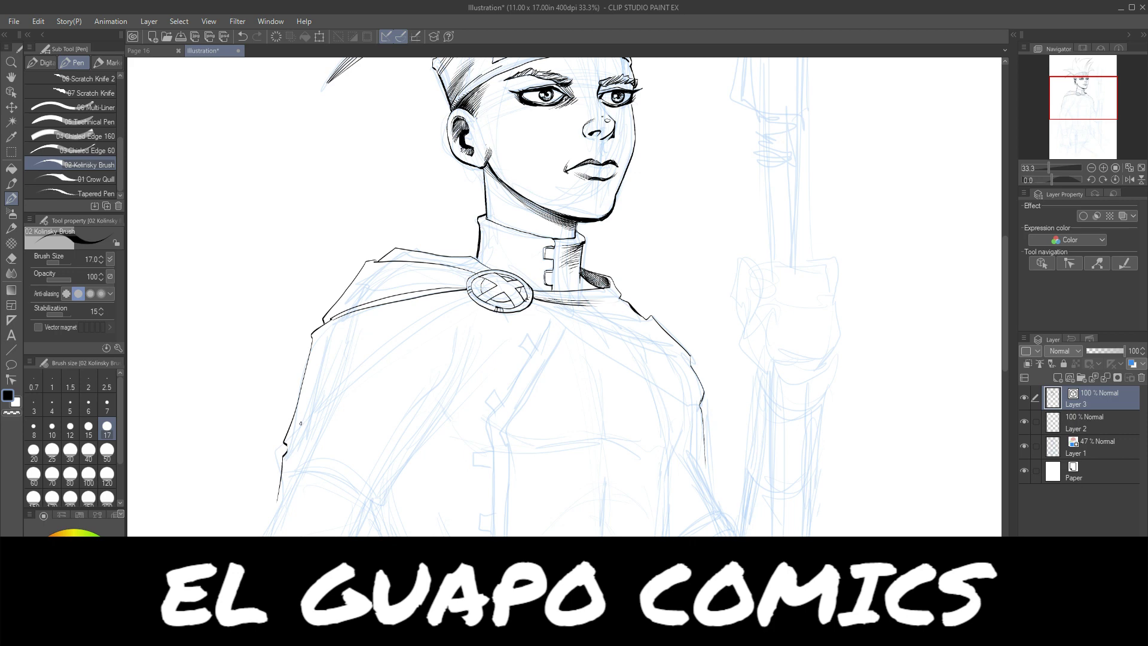
- Ink the cape's diagonal lower edge and fold lines from the brooch down to the near arm
left_click_drag(286, 444, 327, 398)
left_click_drag(287, 446, 441, 314)
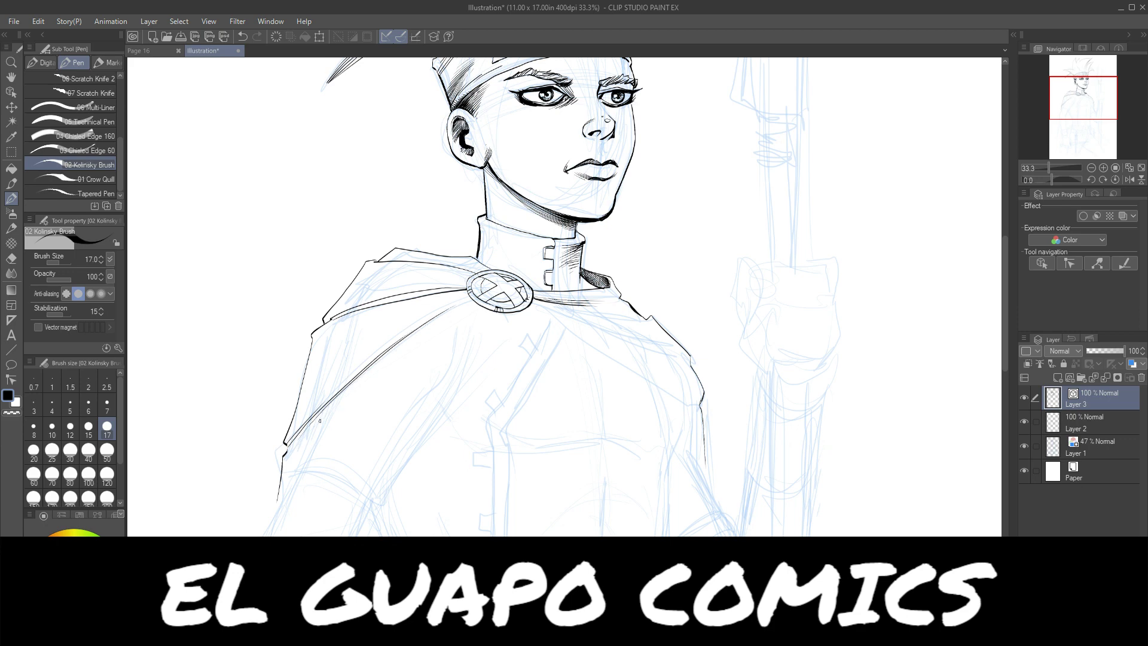
left_click_drag(320, 421, 474, 300)
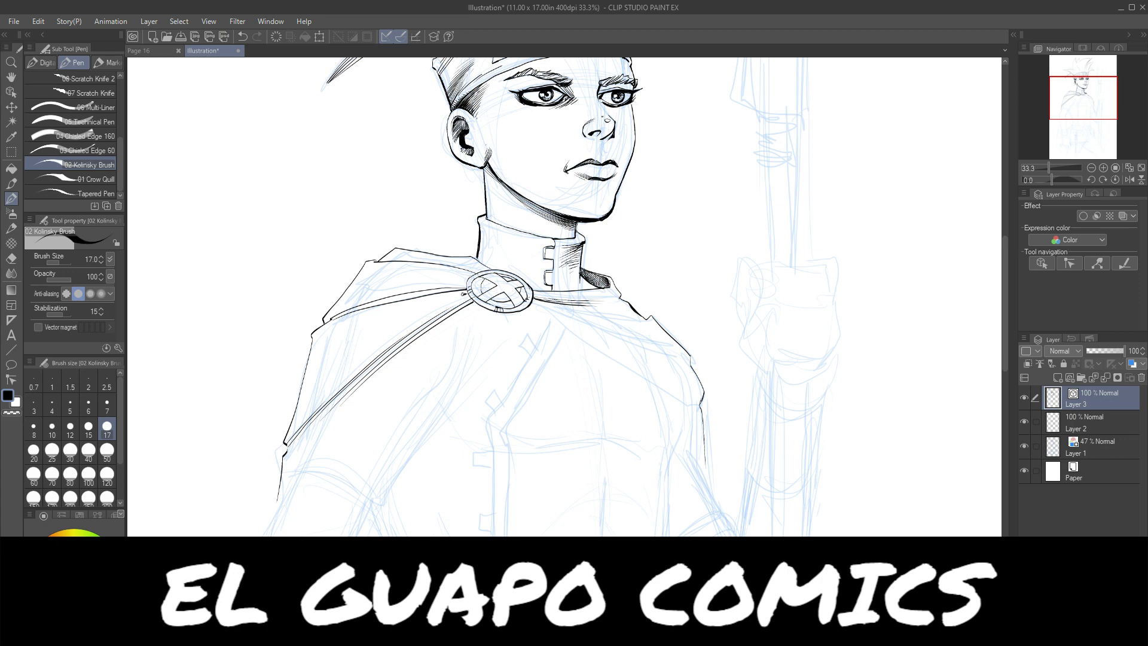
left_click_drag(464, 293, 373, 340)
mouse_move(461, 296)
left_mouse_down()
mouse_move(305, 414)
mouse_move(307, 358)
mouse_move(286, 431)
left_mouse_up()
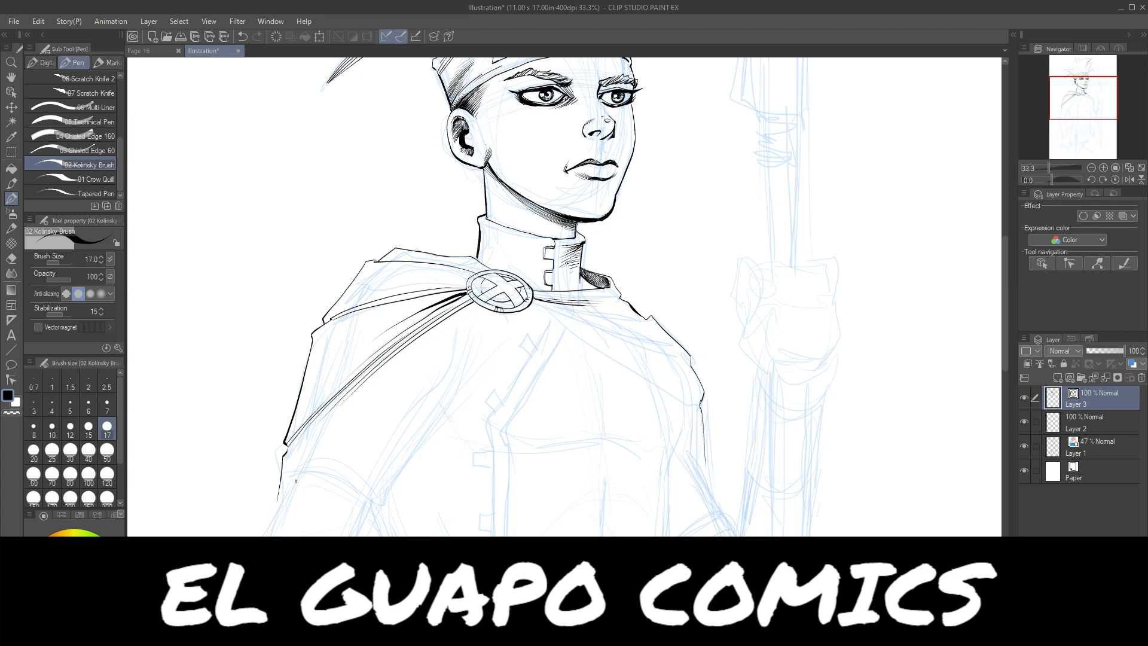
- Ink the outer and inner contours of the near arm below the cape
left_click_drag(1006, 244, 991, 271)
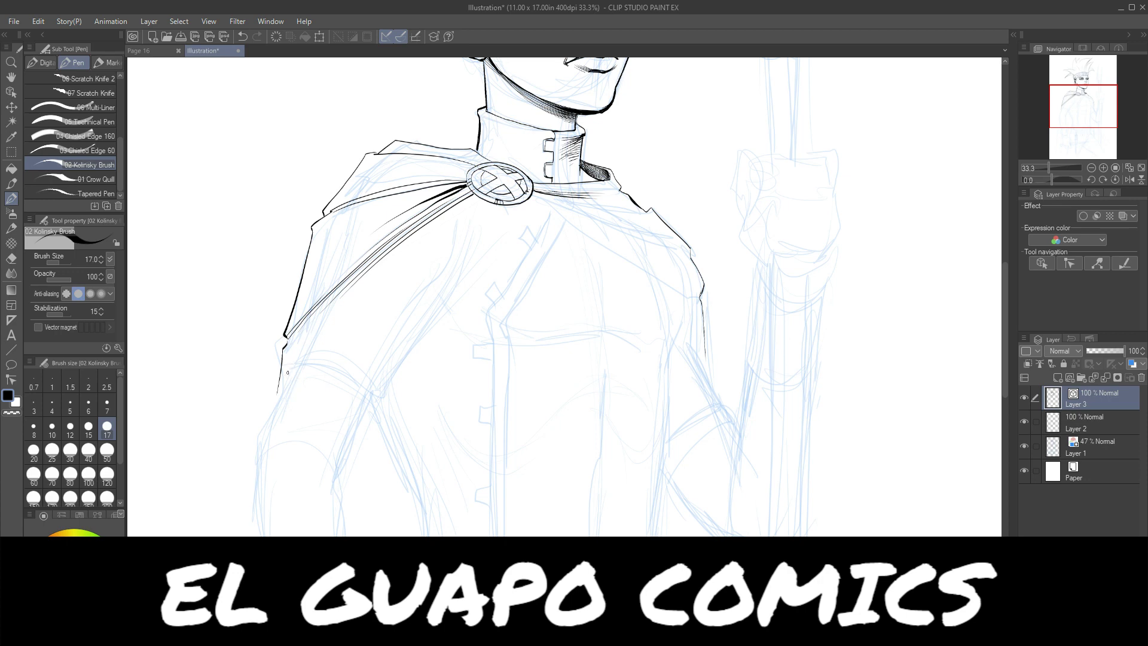
left_click_drag(288, 365, 270, 417)
left_click_drag(376, 395, 335, 501)
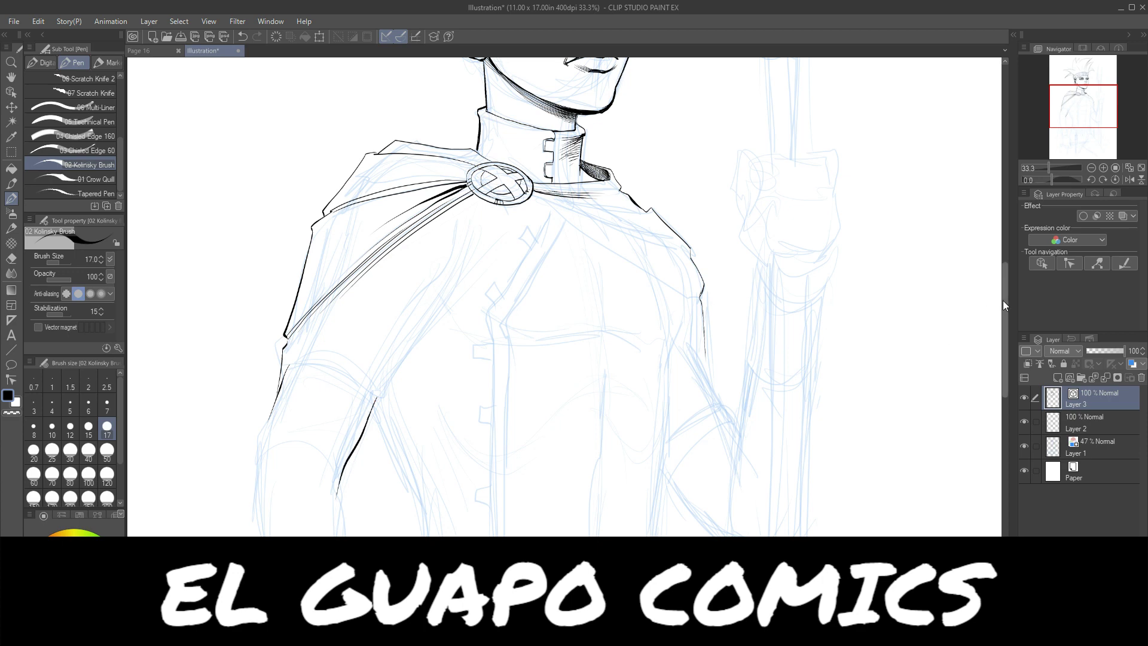
- Ink the cape's folds and lower edge from the brooch across the chest to the far arm
left_click_drag(1004, 296, 996, 254)
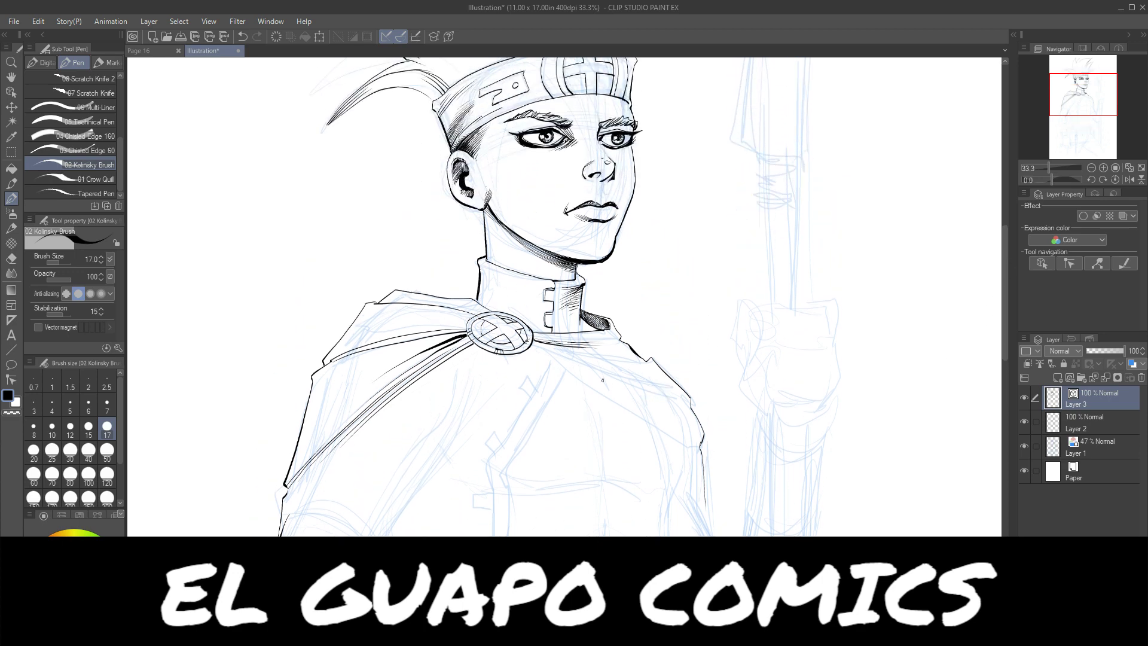
left_click_drag(536, 343, 640, 362)
left_click_drag(529, 347, 681, 453)
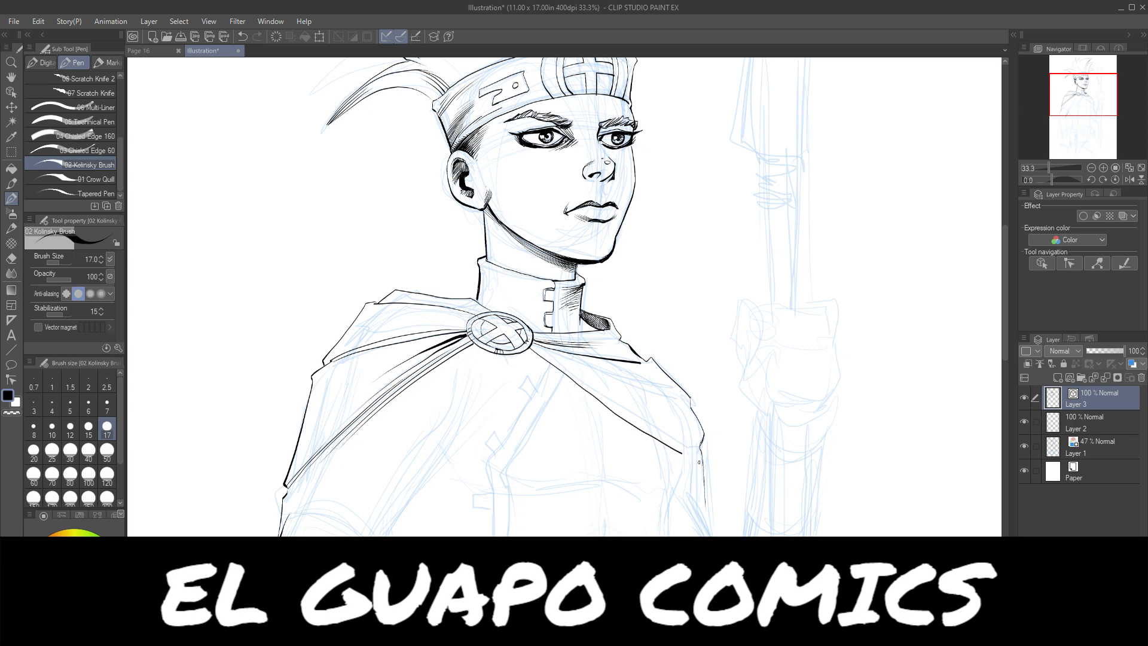
left_click_drag(695, 463, 700, 501)
left_click_drag(694, 462, 695, 495)
left_click_drag(536, 346, 633, 414)
mouse_move(586, 379)
left_mouse_down()
mouse_move(674, 440)
mouse_move(633, 409)
mouse_move(677, 437)
left_mouse_up()
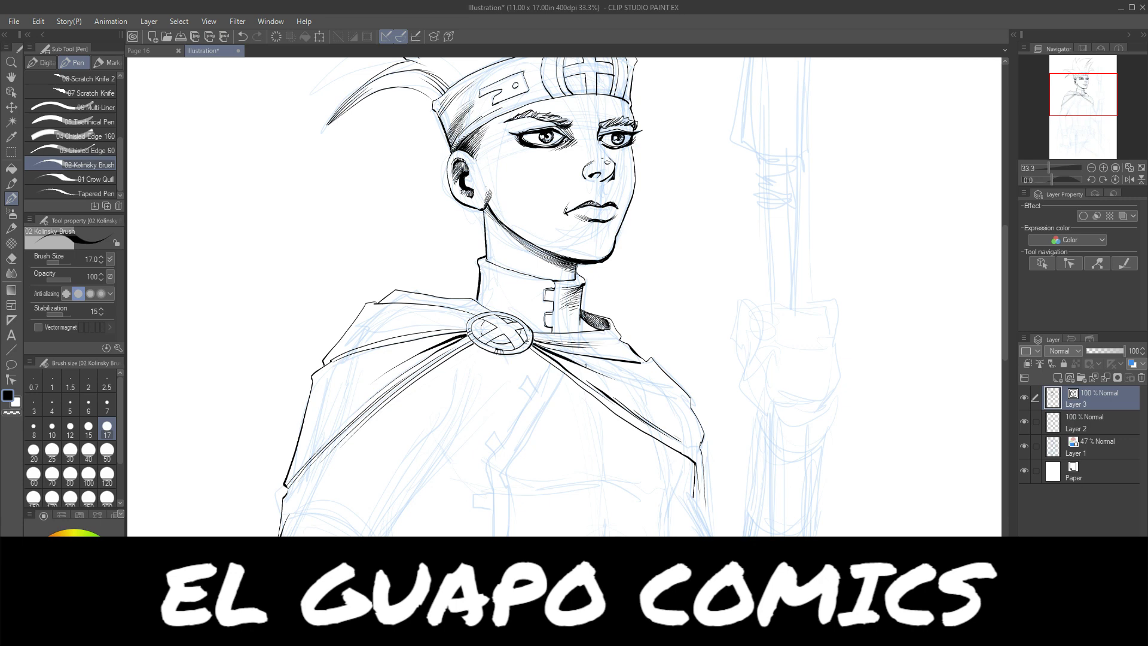
- Add thin fold lines to the cape across the far chest side and over the near shoulder
left_click_drag(583, 370, 670, 395)
mouse_move(343, 364)
left_mouse_down()
mouse_move(309, 389)
mouse_move(320, 384)
left_mouse_up()
left_click_drag(327, 379, 302, 425)
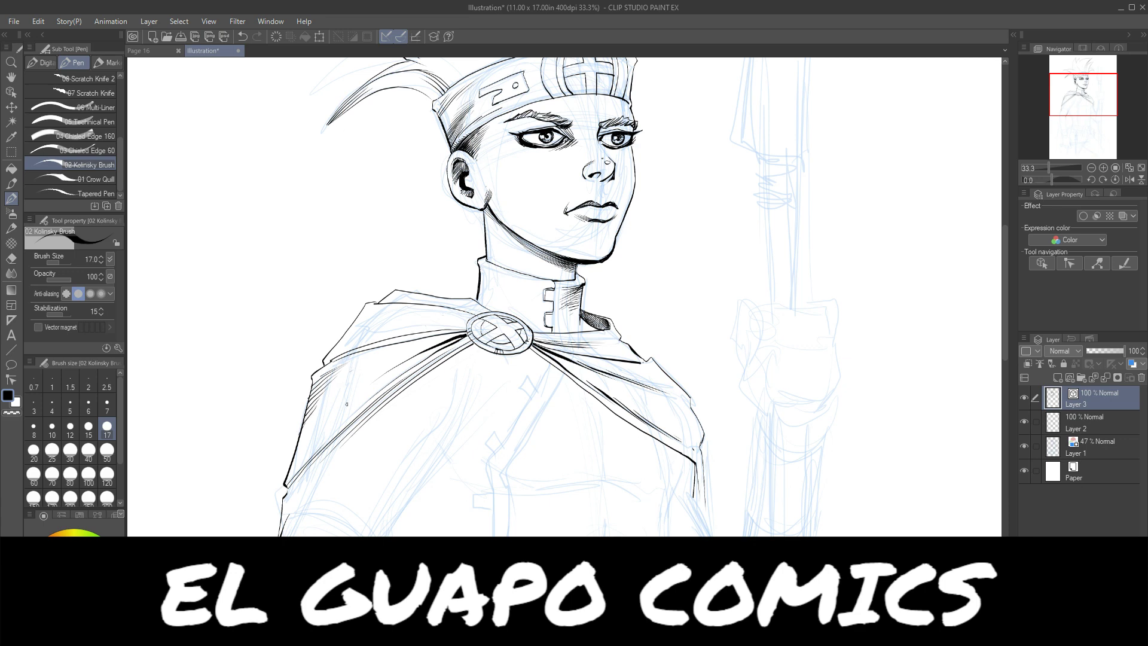
mouse_move(339, 388)
left_mouse_down()
mouse_move(397, 350)
mouse_move(355, 384)
mouse_move(434, 344)
mouse_move(381, 377)
left_mouse_up()
- Hatch the cape's folds with long strokes fanning from the brooch across the near shoulder to its outer edge
left_click(1092, 180)
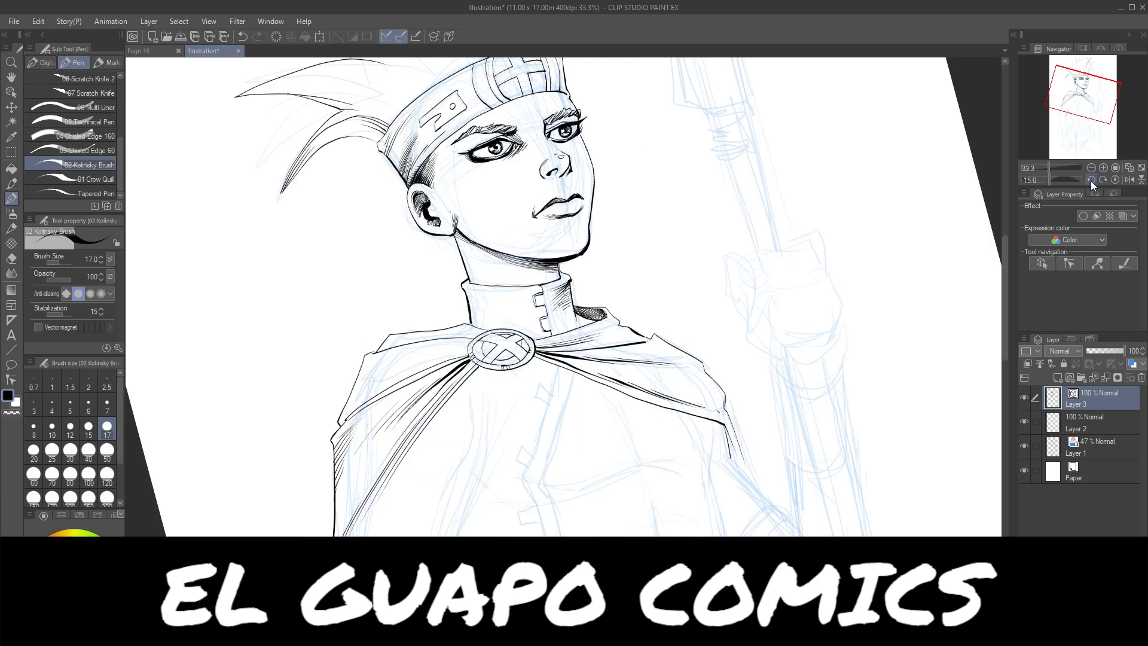
left_click(1091, 180)
left_click(1092, 179)
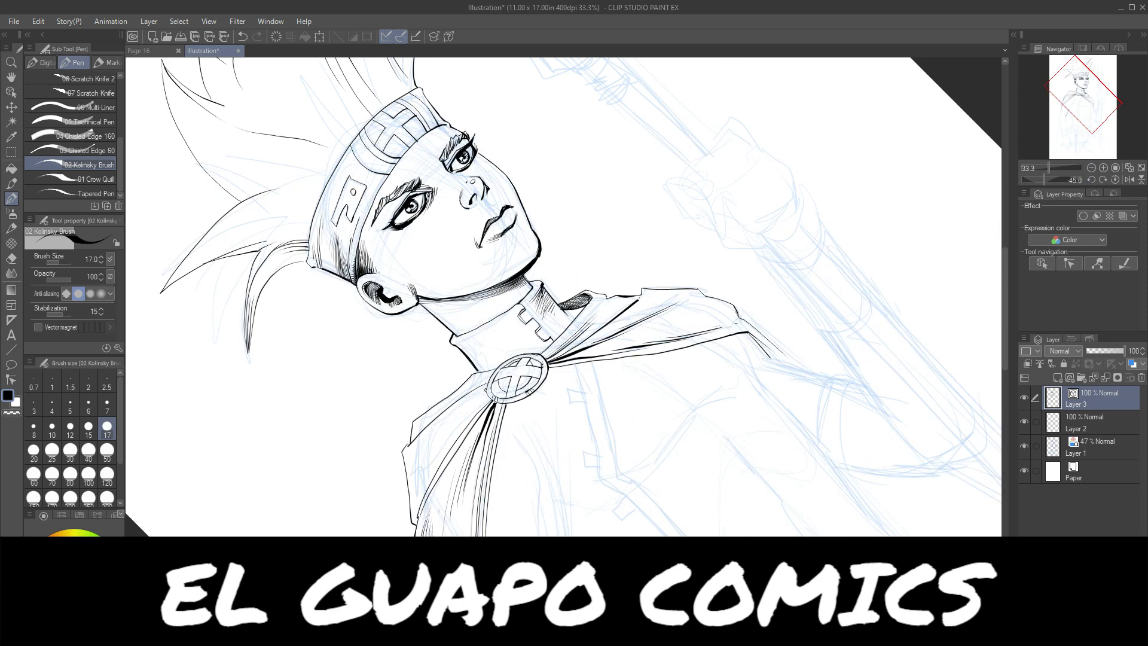
left_click_drag(485, 394, 437, 441)
left_click_drag(478, 397, 411, 499)
left_click_drag(438, 444, 410, 520)
left_click_drag(430, 465, 411, 520)
left_click_drag(430, 467, 413, 527)
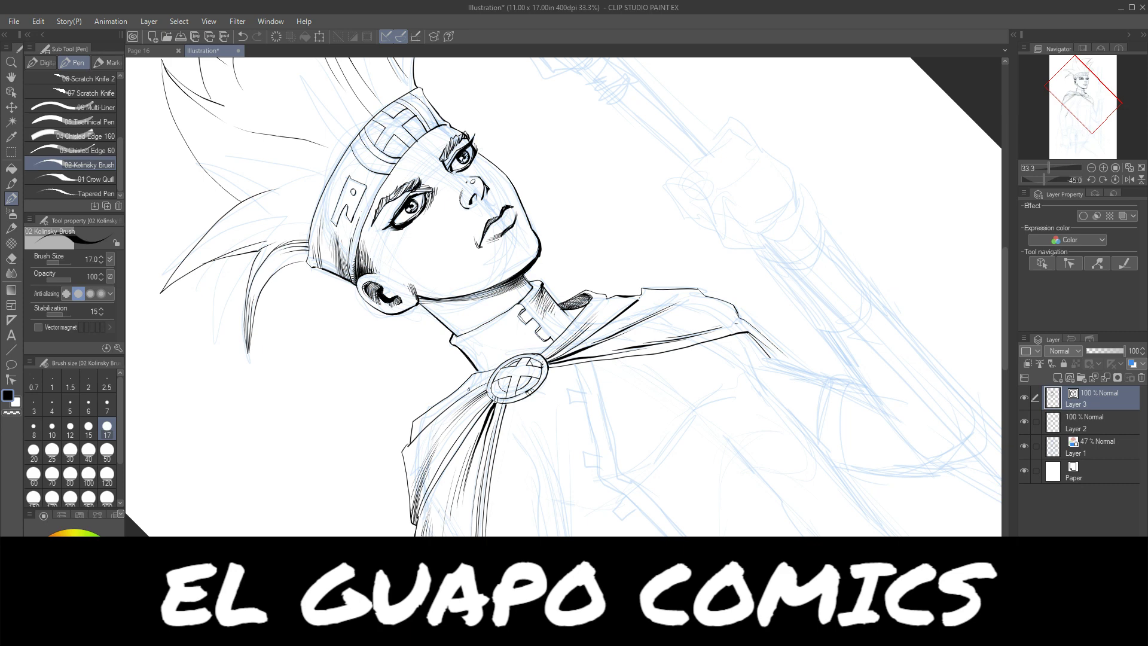
left_click_drag(414, 437, 488, 375)
- Hatch the lower front of the collar between the brooch and the clasps
left_click(1103, 168)
left_click(1103, 169)
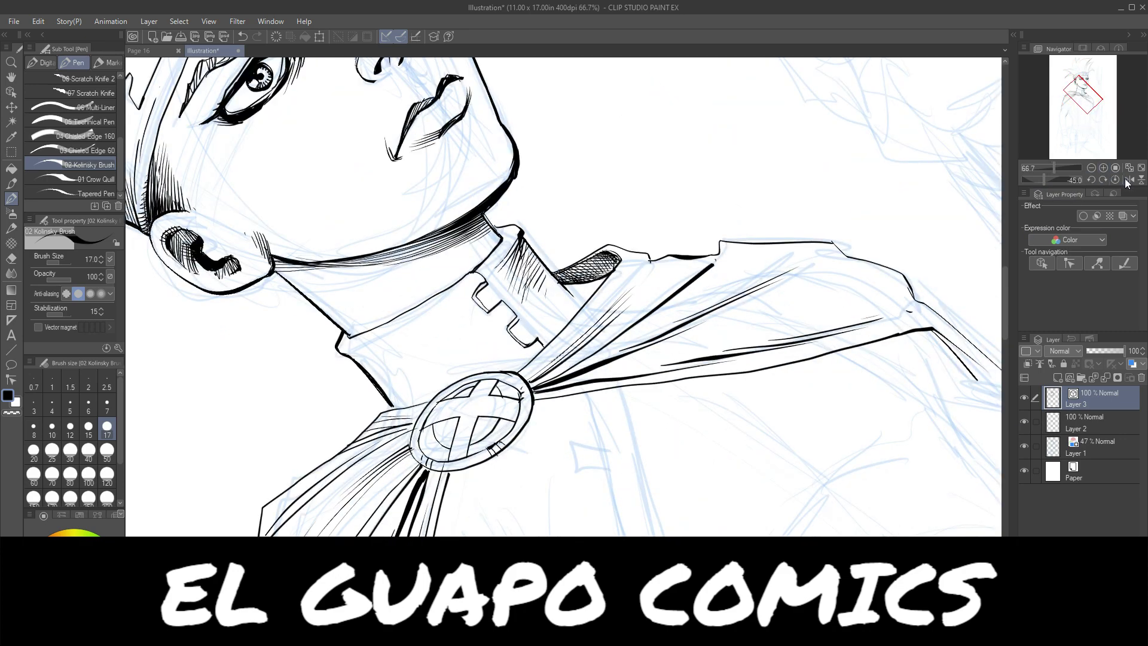
left_click_drag(1102, 181, 1098, 182)
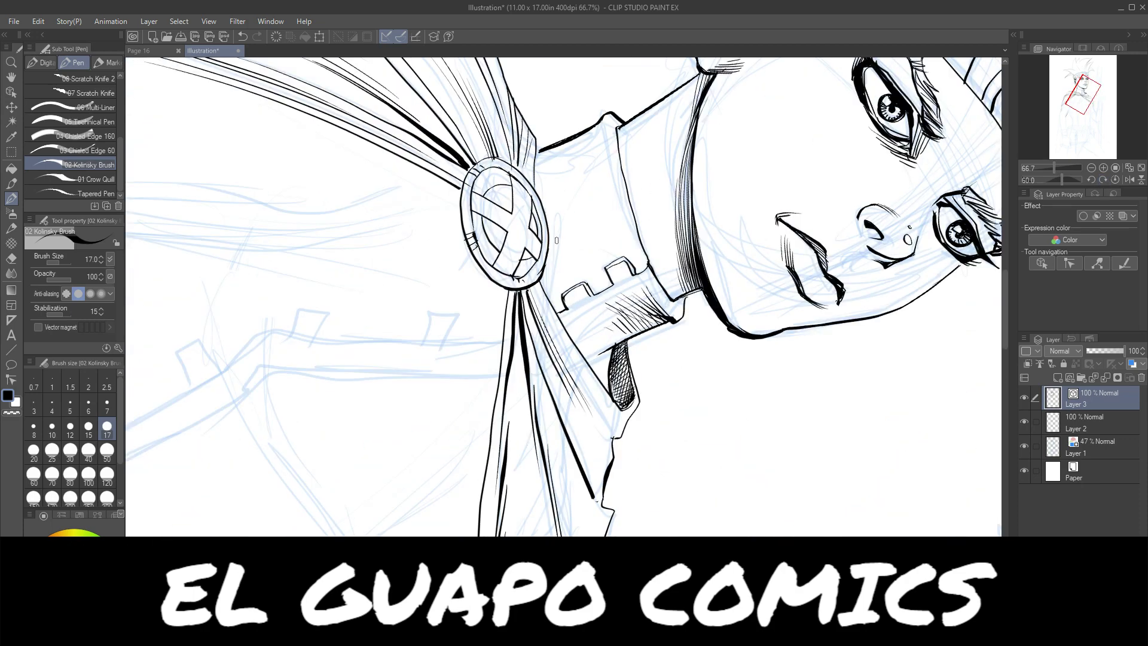
mouse_move(554, 232)
left_mouse_down()
mouse_move(573, 274)
mouse_move(574, 257)
mouse_move(601, 295)
mouse_move(601, 280)
left_mouse_up()
mouse_move(579, 213)
left_mouse_down()
mouse_move(597, 259)
mouse_move(595, 245)
left_mouse_up()
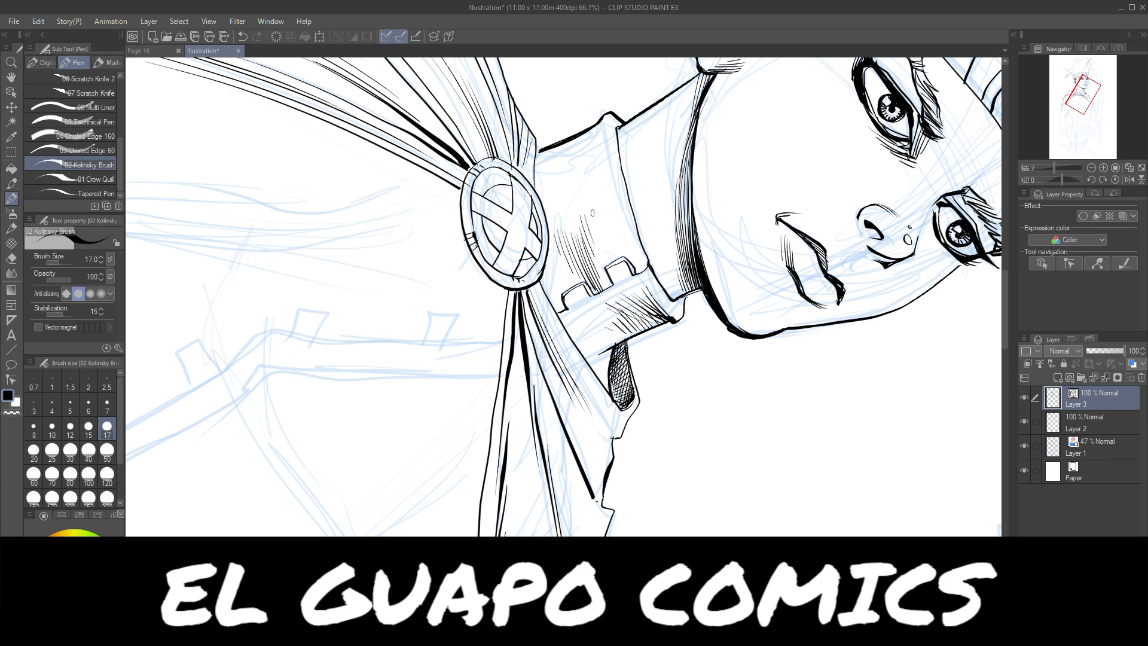
- Hatch the collar's upper front beside the upper clasp and add shading lines under the rim on the near side
left_click_drag(594, 204, 609, 242)
left_click_drag(611, 188, 632, 264)
left_click_drag(608, 191, 641, 275)
mouse_move(611, 196)
left_mouse_down()
mouse_move(645, 275)
mouse_move(632, 245)
left_mouse_up()
left_click_drag(632, 245, 641, 265)
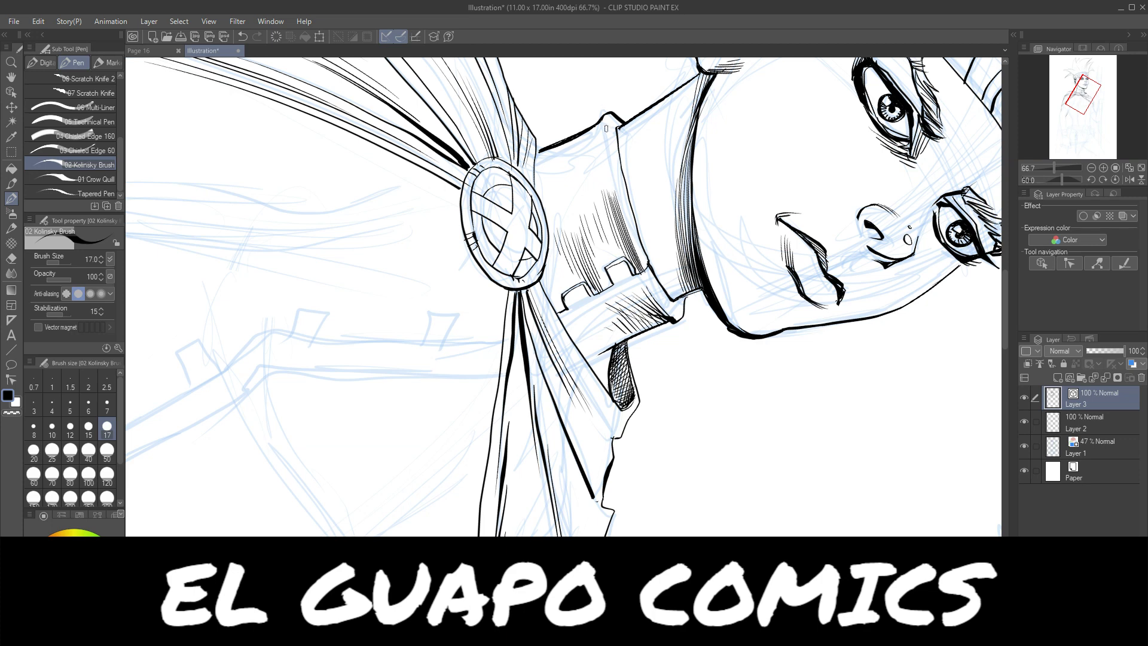
left_click_drag(602, 113, 607, 191)
left_click_drag(596, 119, 595, 166)
- Hide the blue sketch on Layer 1 with the canvas upright at 33.3% zoom, leaving the inked head and cape in view
left_click(1092, 179)
left_click(1092, 178)
left_click(1092, 179)
left_click(1092, 179)
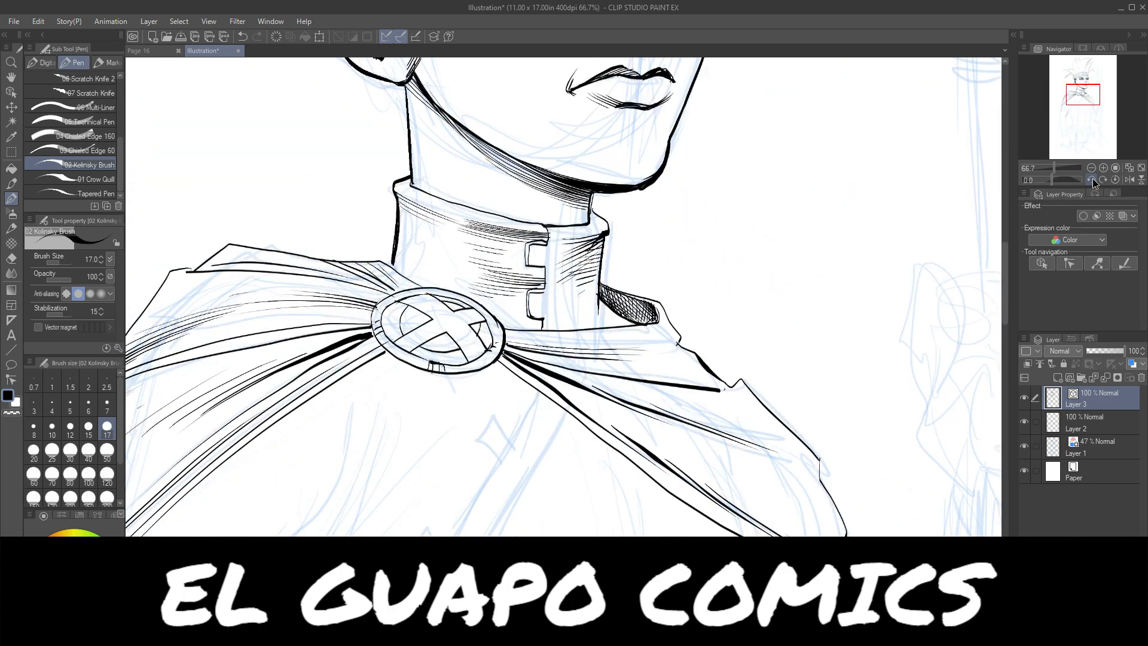
left_click(1092, 179)
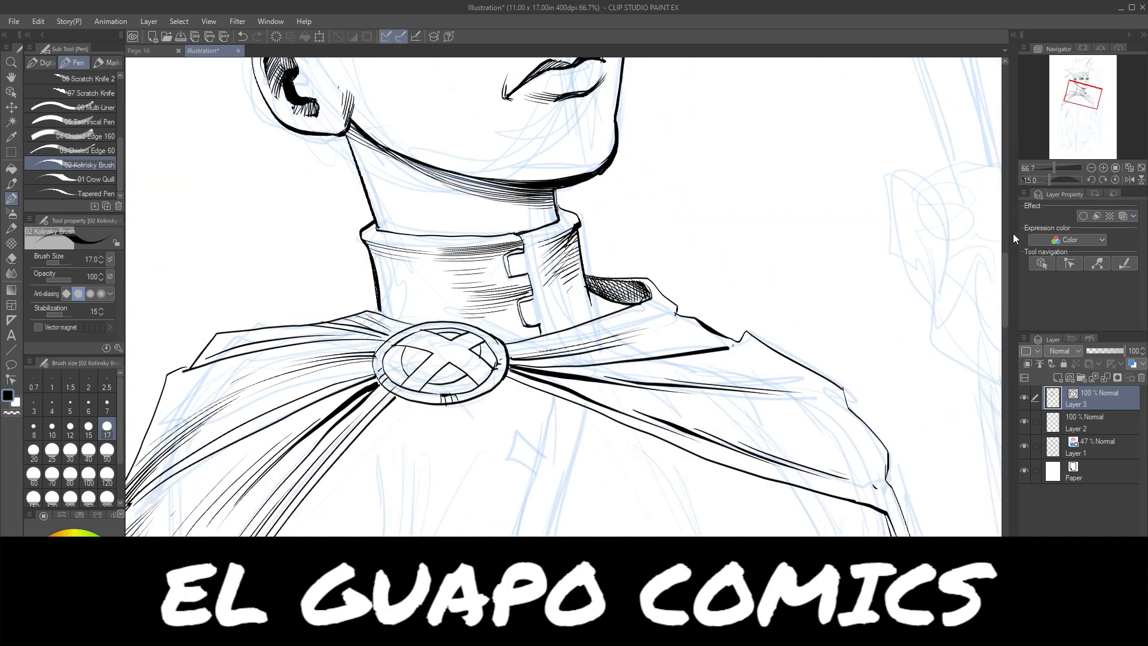
left_click_drag(1003, 267, 1012, 216)
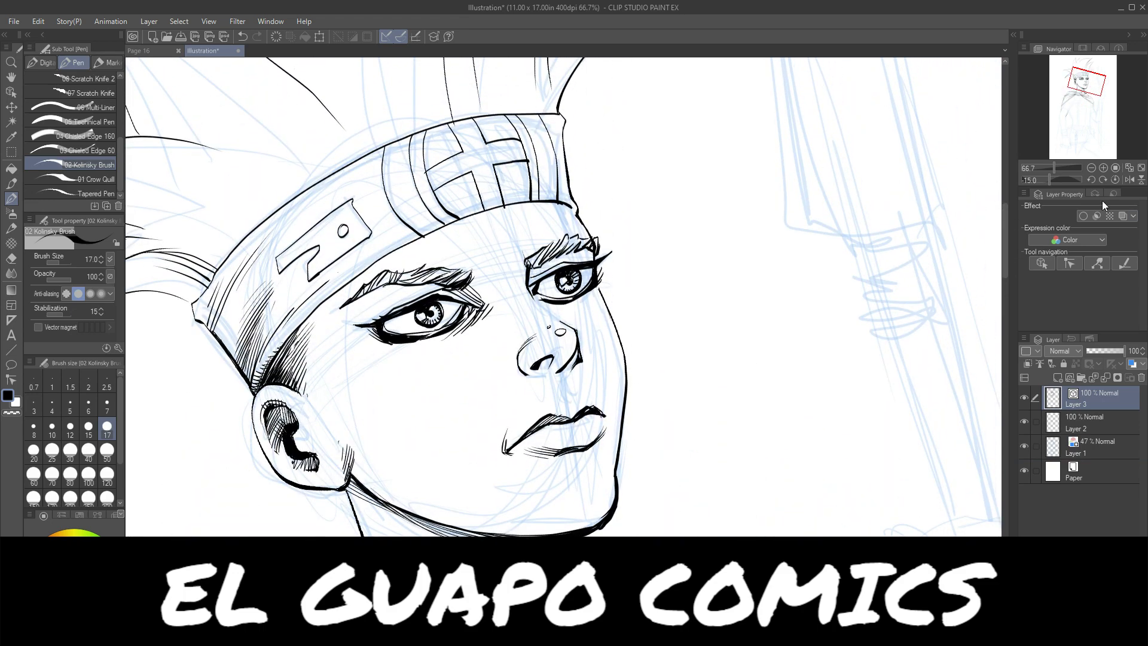
left_click(1102, 178)
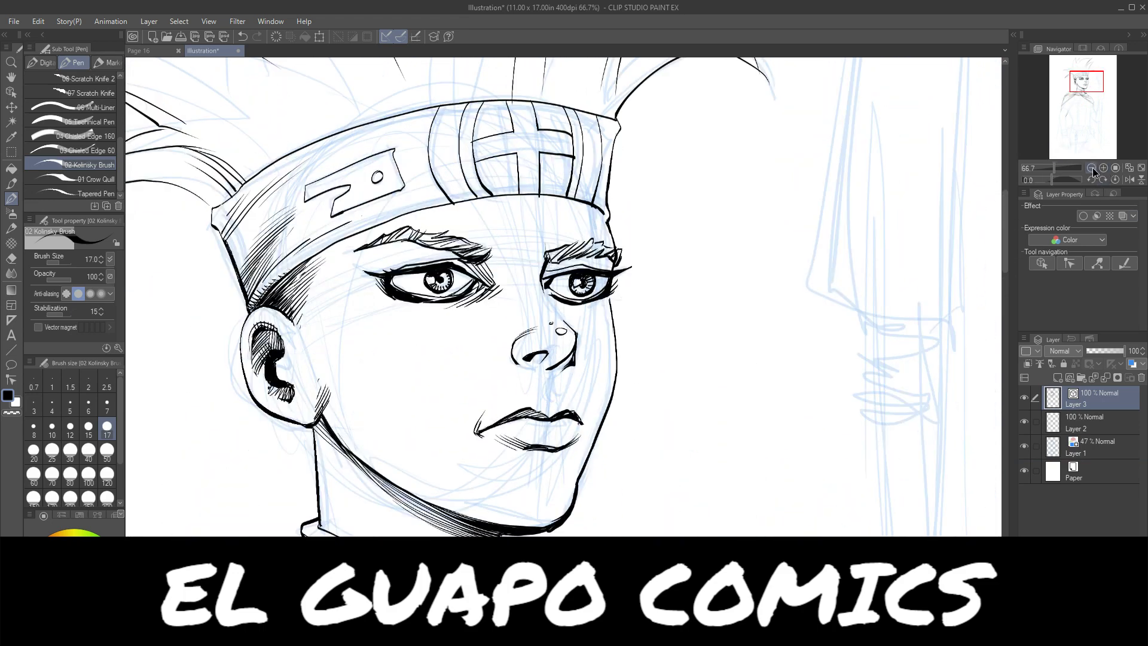
left_click(1092, 169)
left_click(1093, 169)
left_click_drag(1010, 235, 1001, 254)
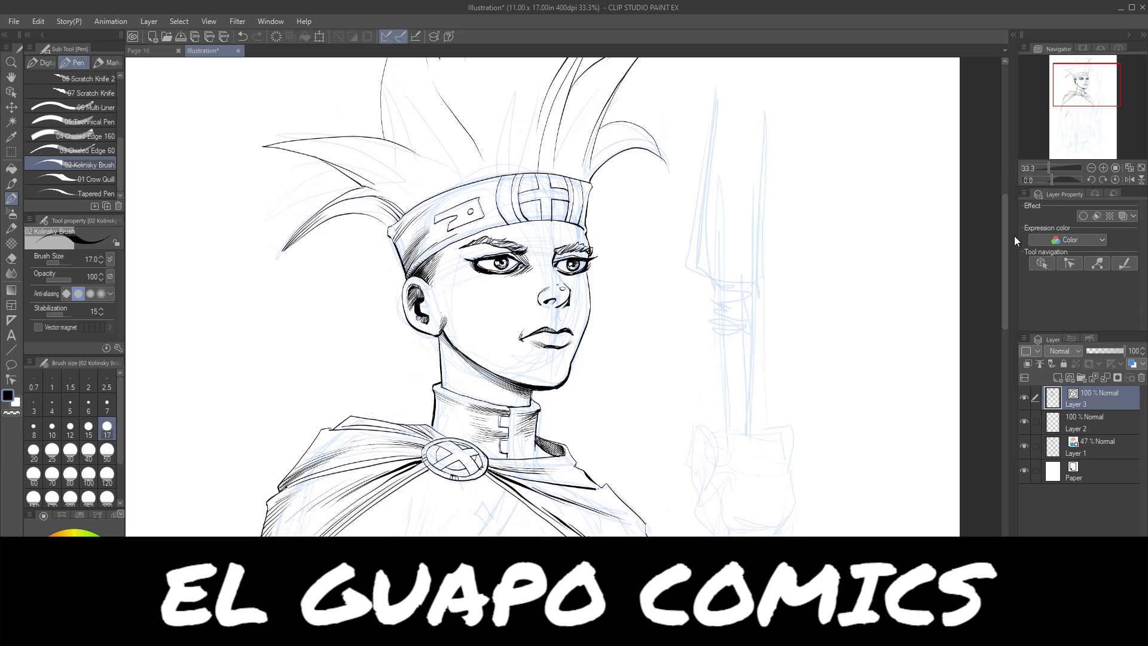
left_click(1024, 447)
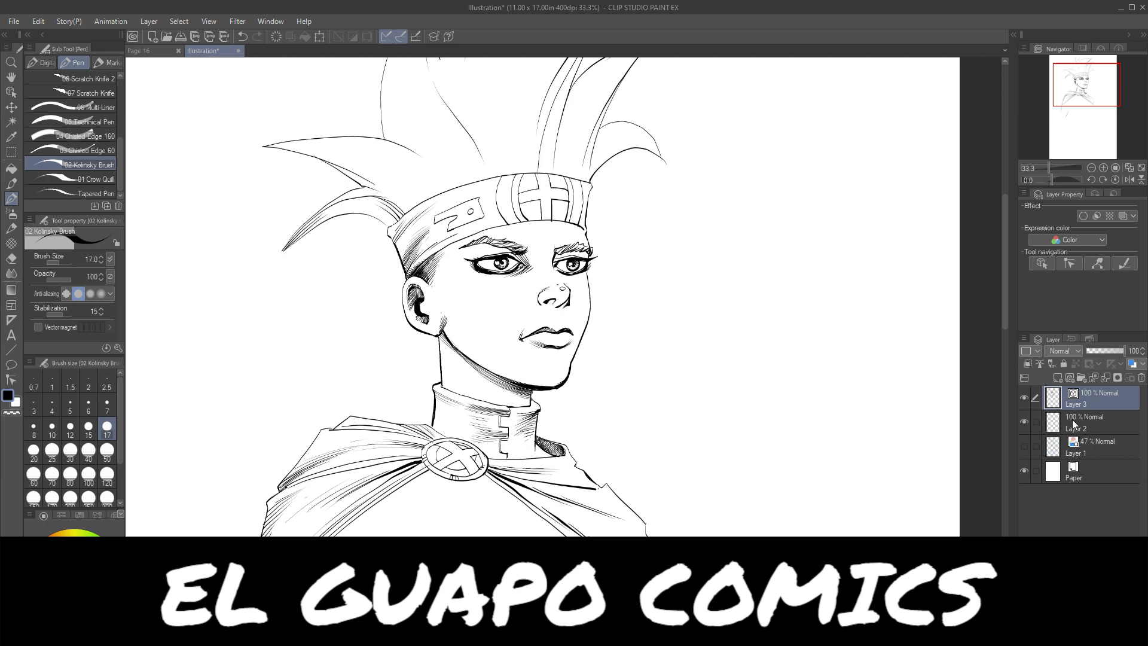